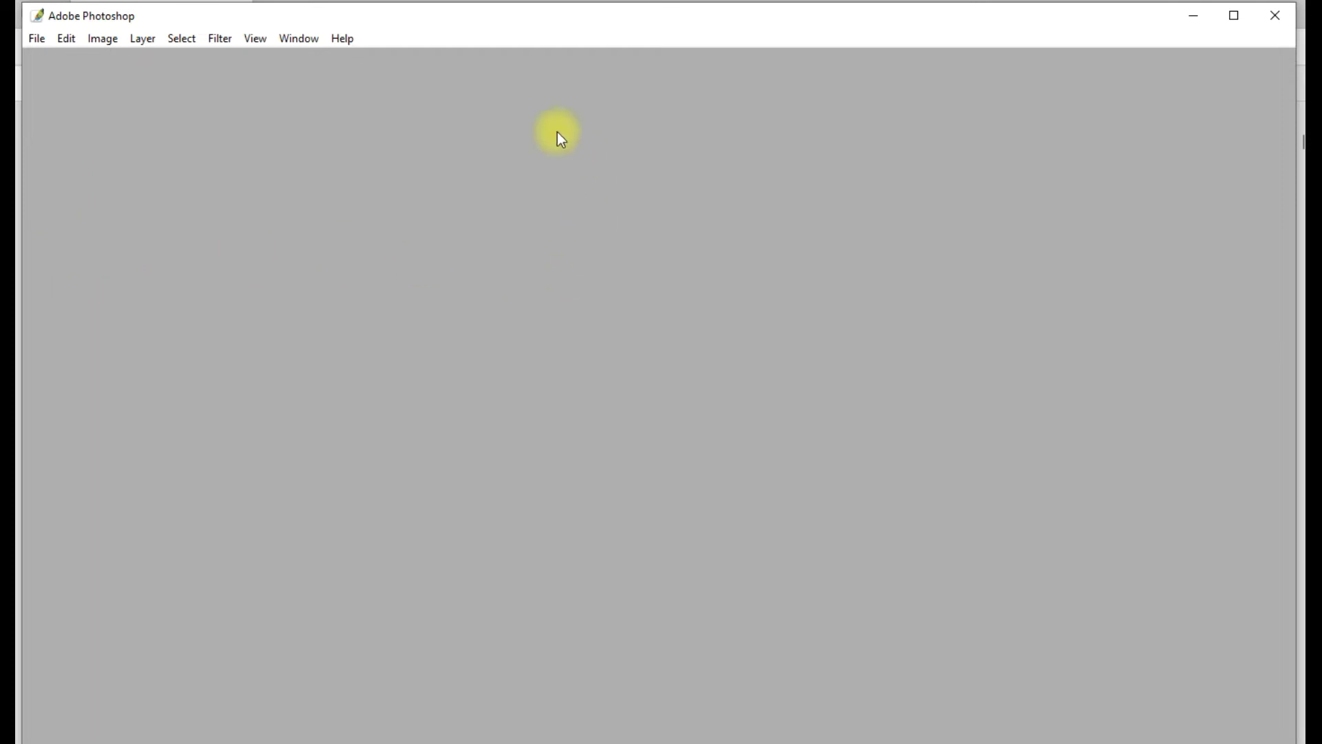
Step: Reset all palettes to their default locations via Window > Workspace
{"action": "left_click", "coordinate": [297, 39]}
{"action": "mouse_move", "coordinate": [358, 80]}
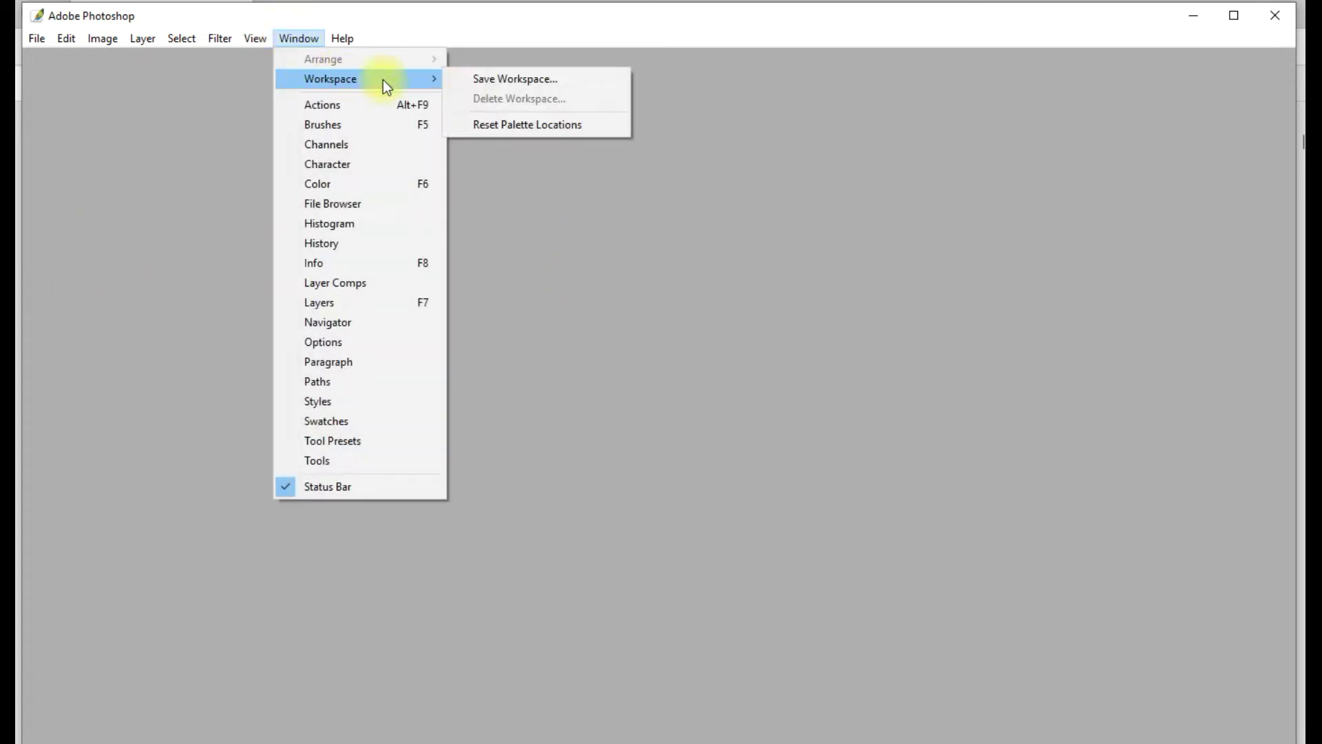
{"action": "left_click", "coordinate": [517, 130]}
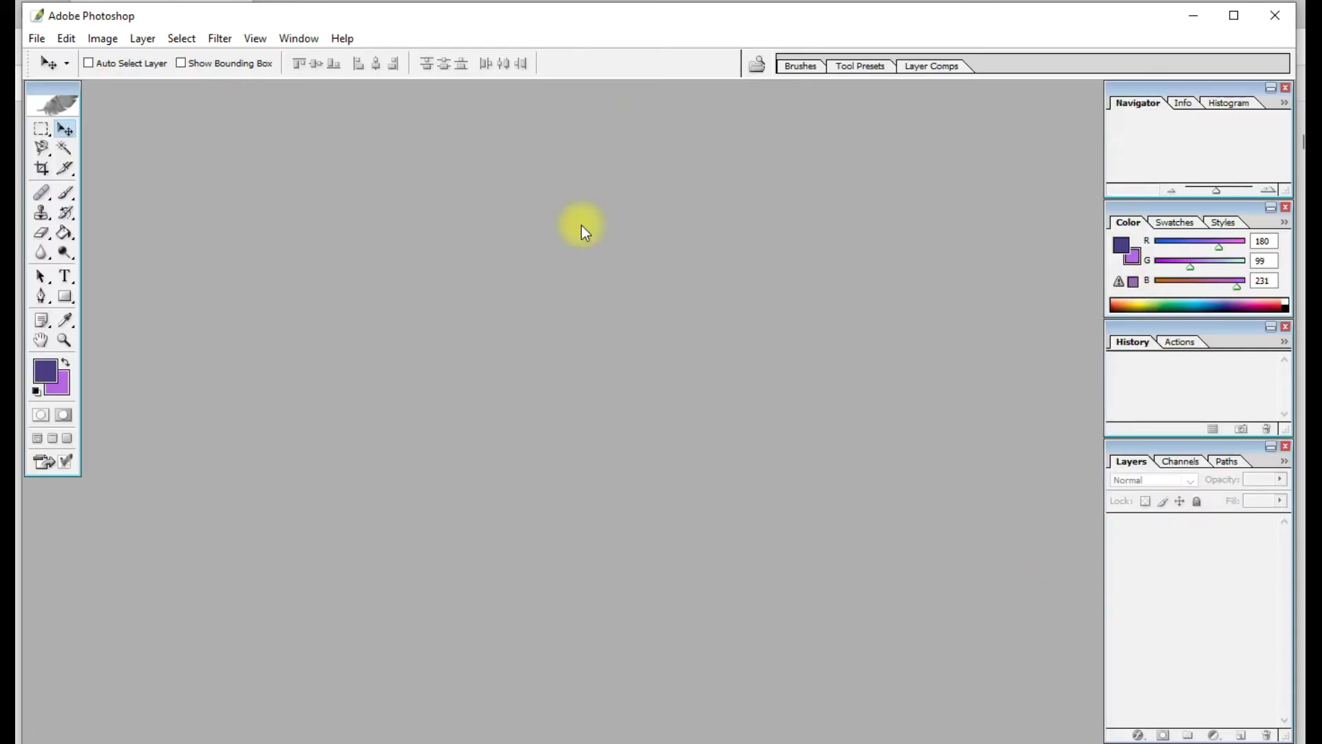
Step: Show the Tools and Layers palettes and restore the options bar and remaining palettes
{"action": "key", "text": "Tab"}
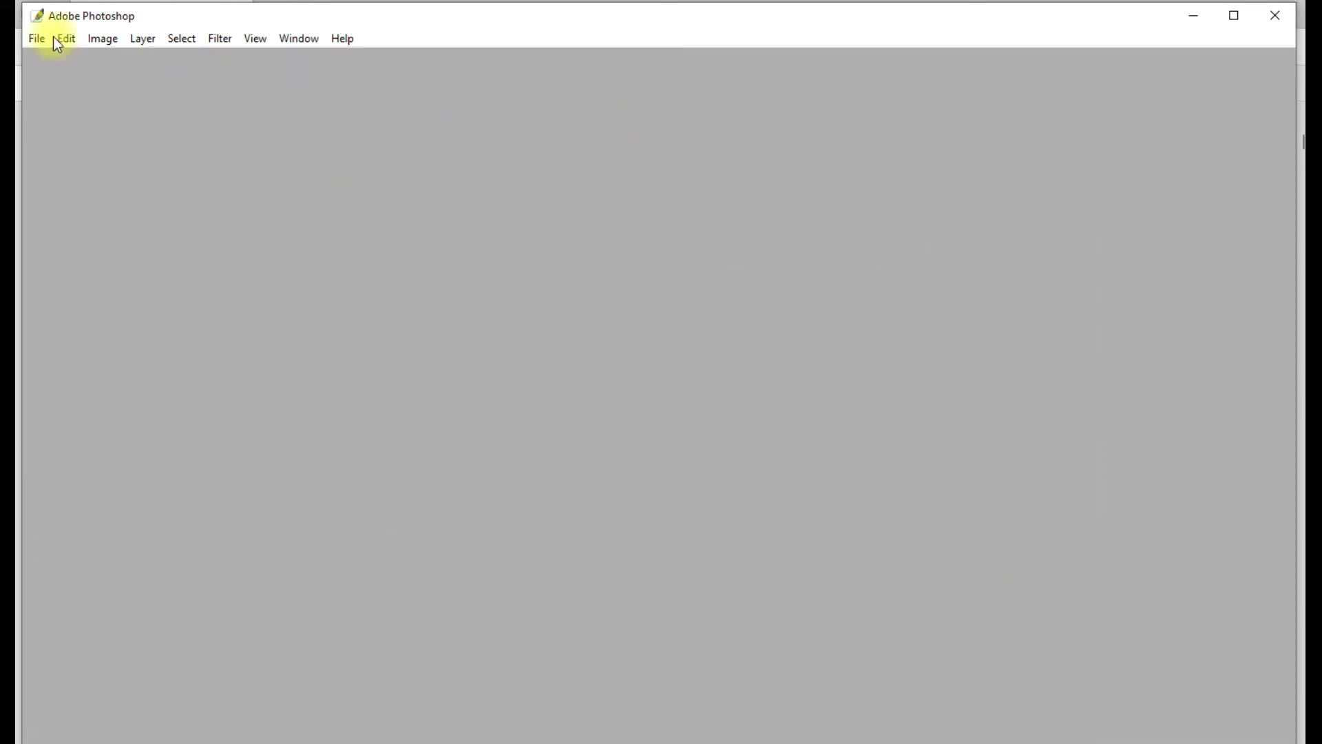
{"action": "left_click", "coordinate": [300, 43]}
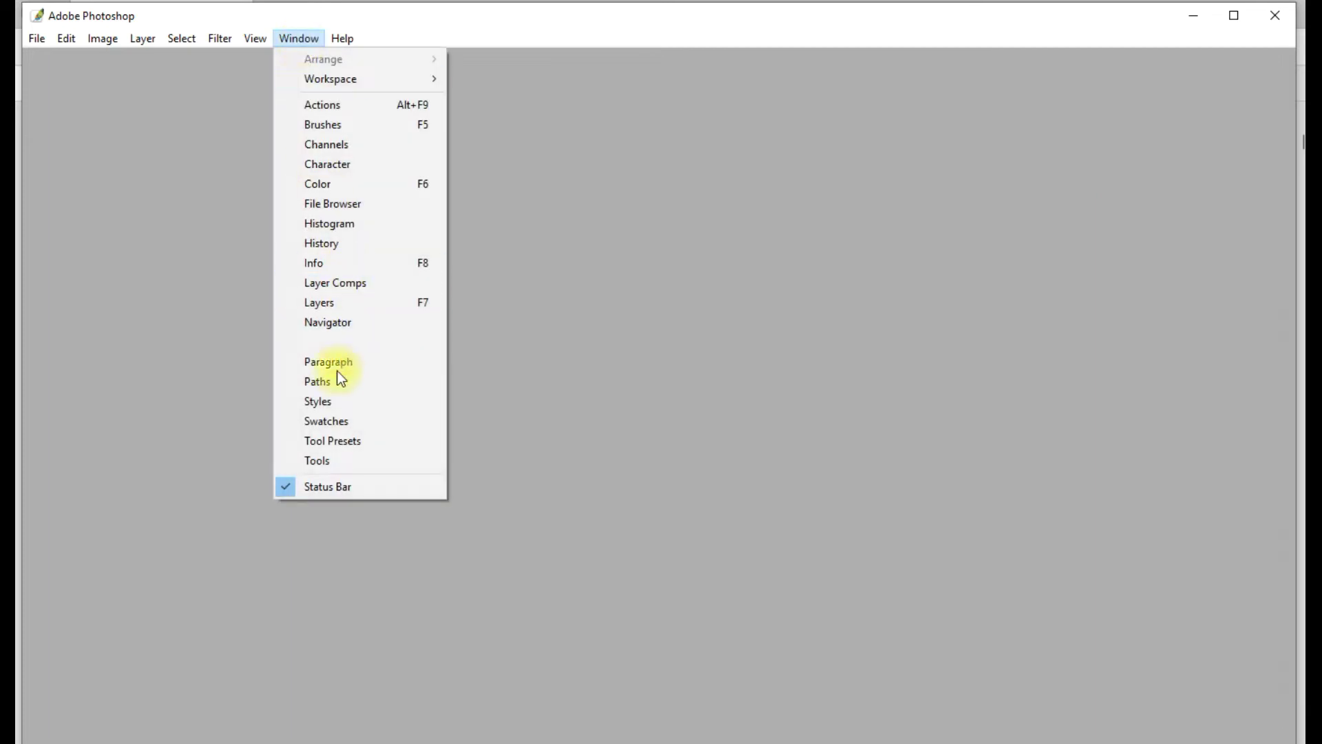
{"action": "left_click", "coordinate": [314, 43]}
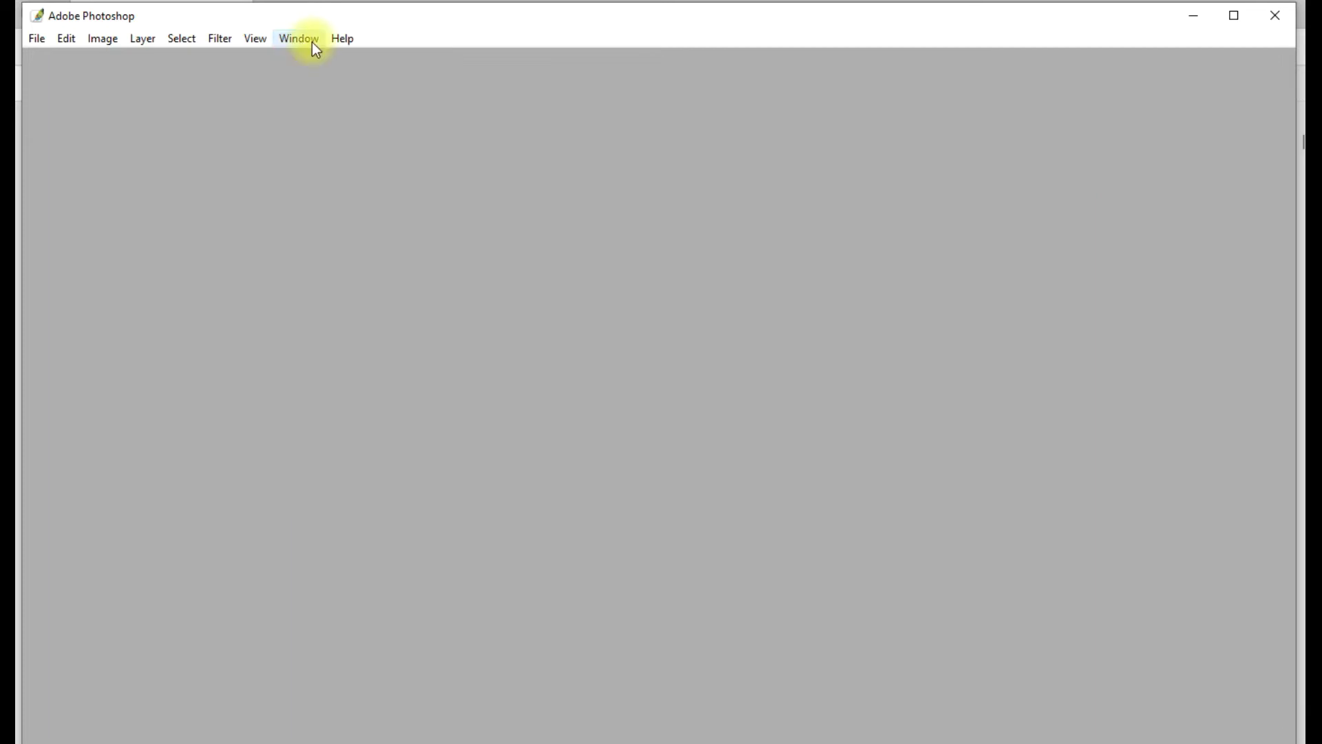
{"action": "left_click", "coordinate": [312, 43]}
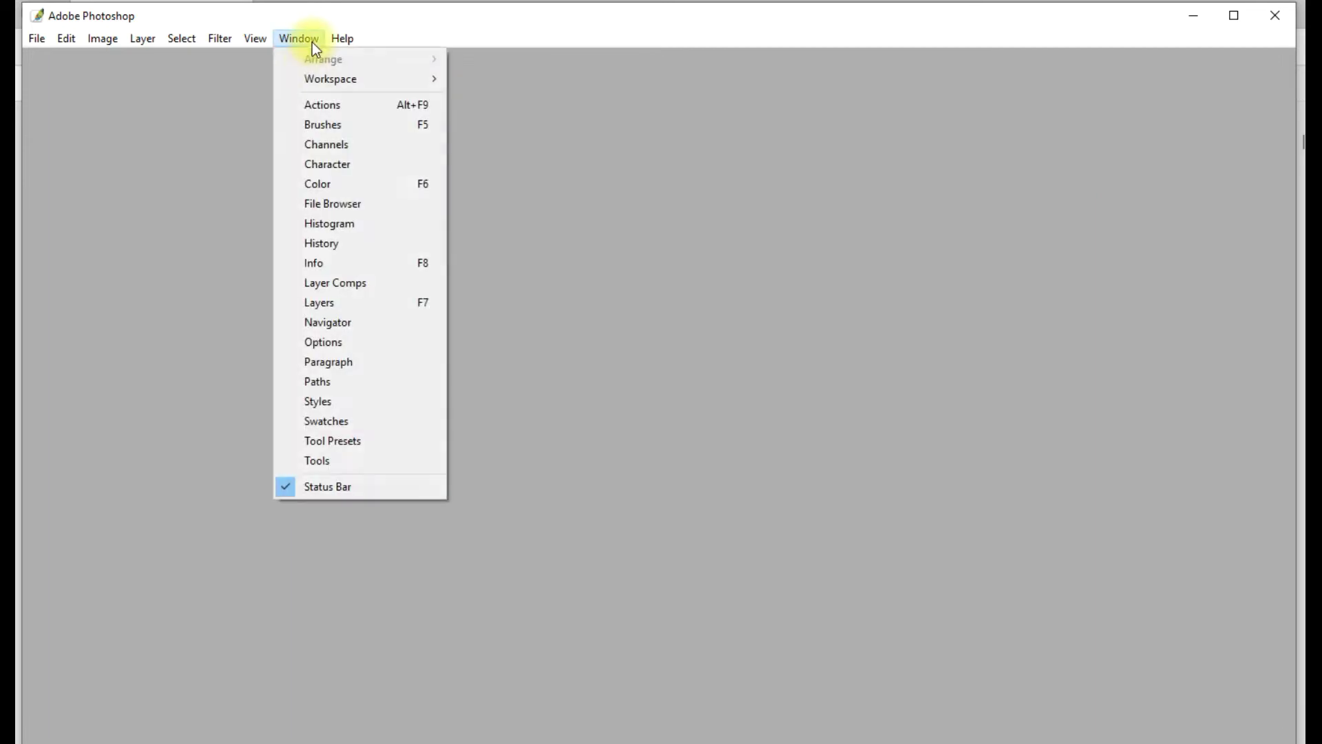
{"action": "left_click", "coordinate": [301, 466]}
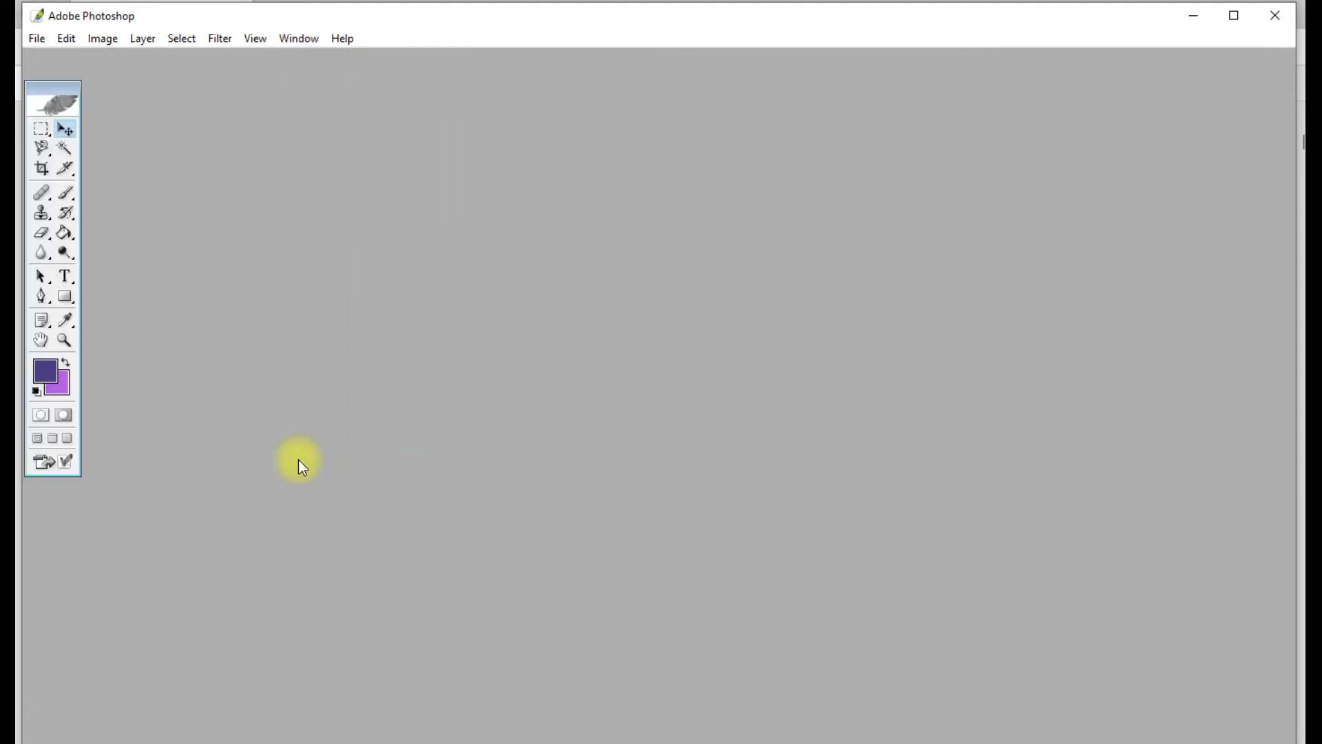
{"action": "left_click", "coordinate": [296, 38]}
{"action": "left_click", "coordinate": [327, 305]}
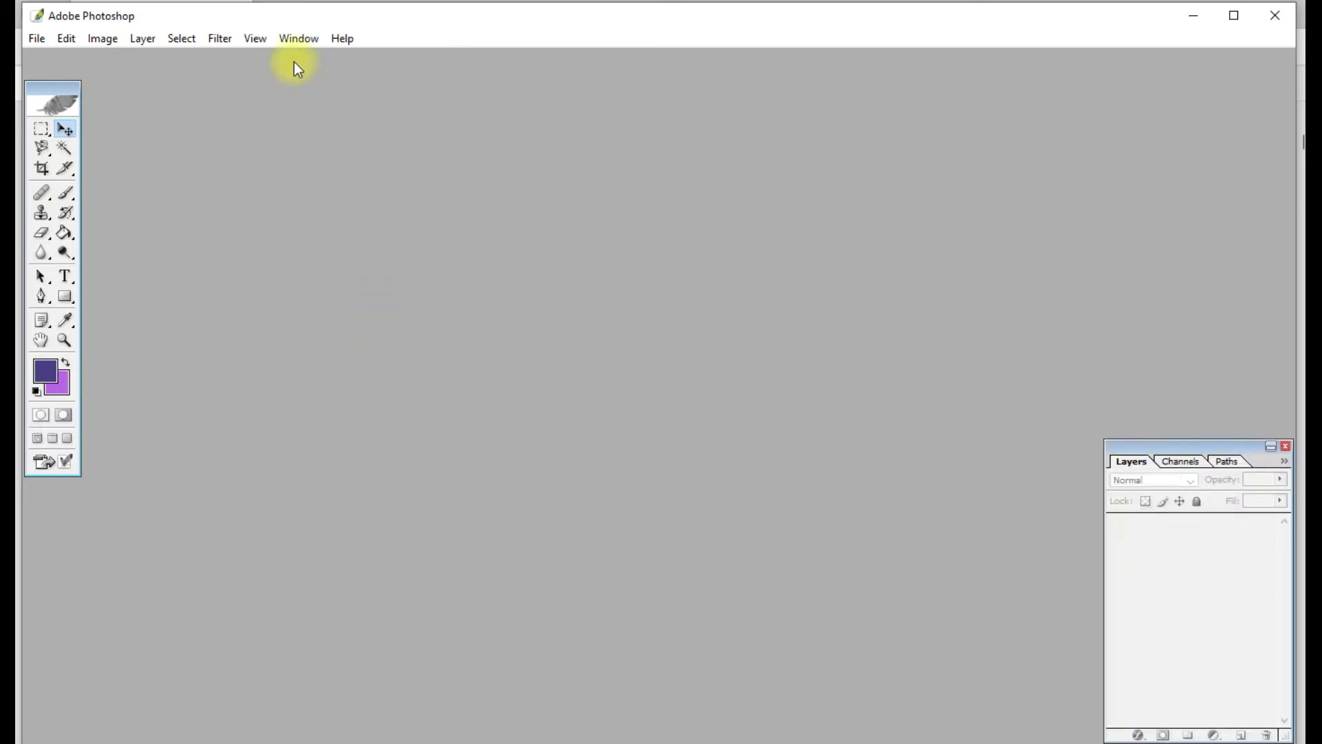
{"action": "key", "text": "Tab"}
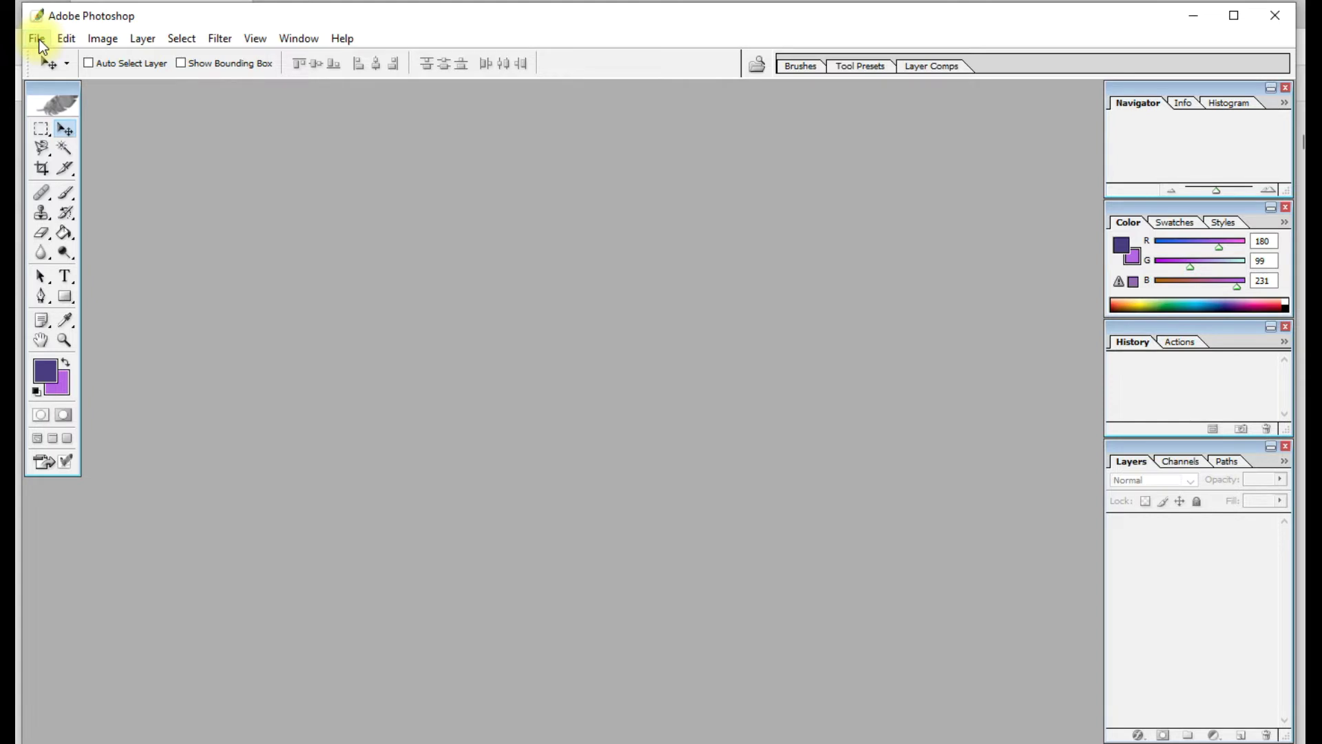
{"action": "left_click", "coordinate": [38, 38]}
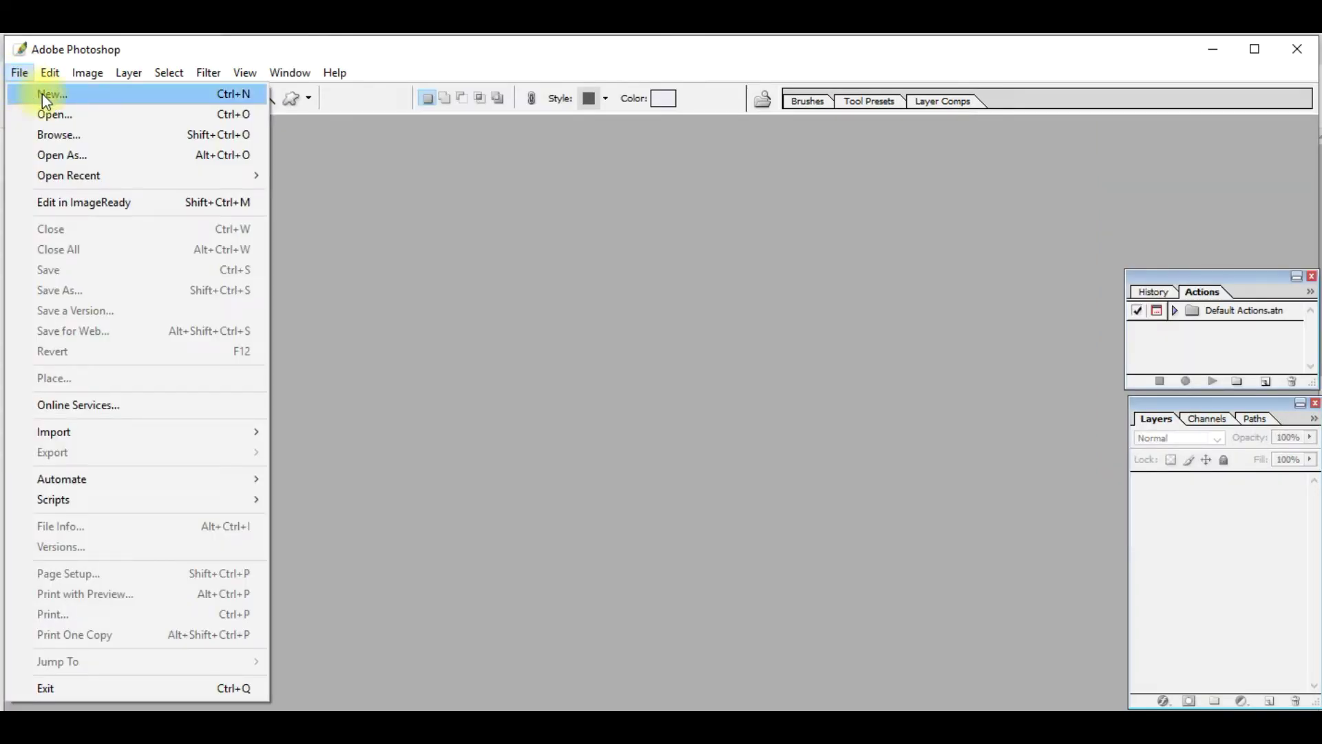
Step: Name the new document ID CARD FRONT and size it 3.25 by 1.75 inches
{"action": "left_click", "coordinate": [43, 93]}
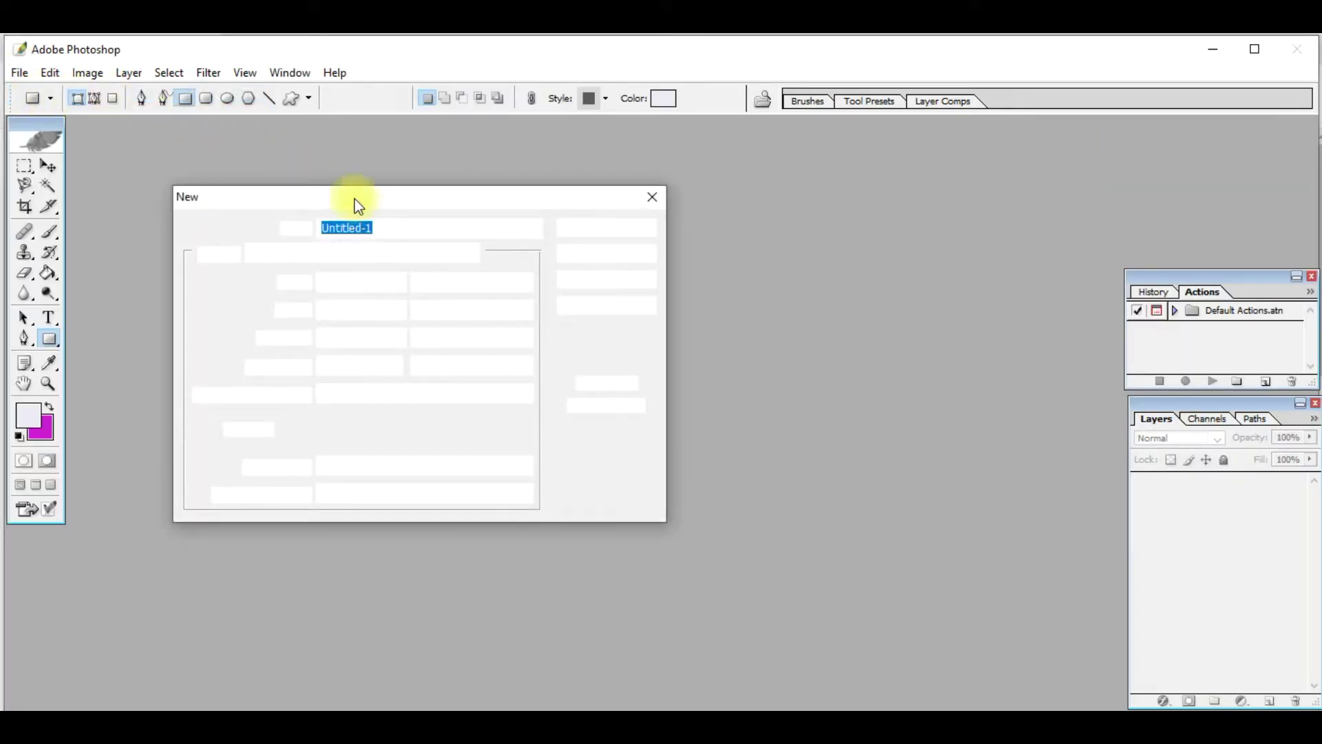
{"action": "left_click_drag", "start_coordinate": [401, 202], "coordinate": [333, 185]}
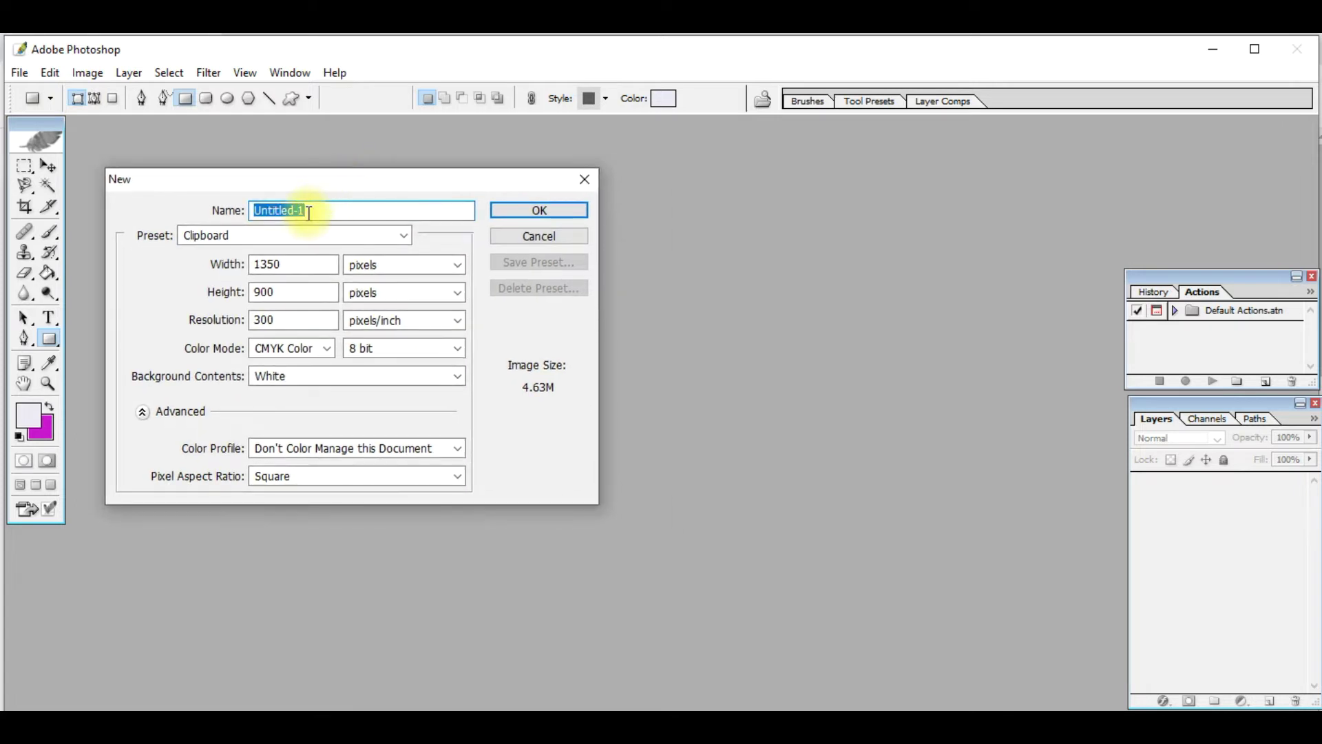
{"action": "type", "text": "ID CARD FRONT"}
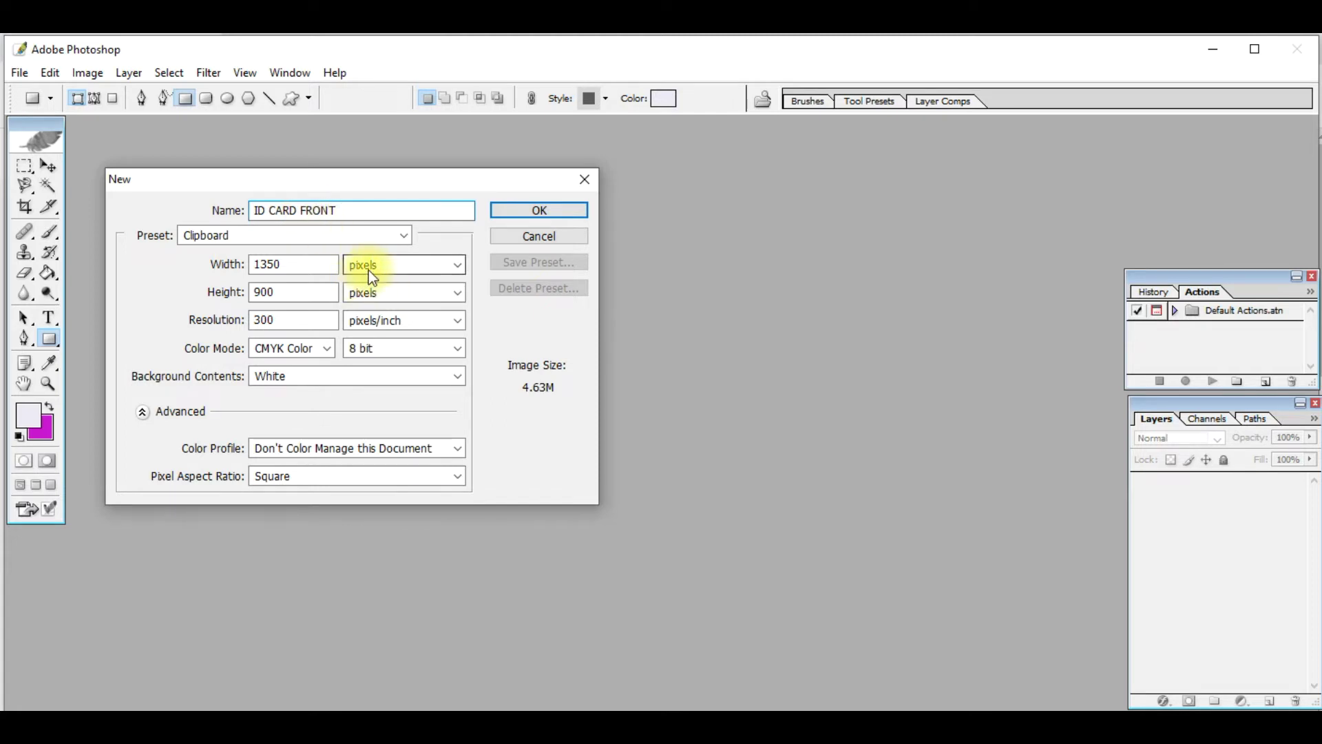
{"action": "left_click", "coordinate": [390, 265]}
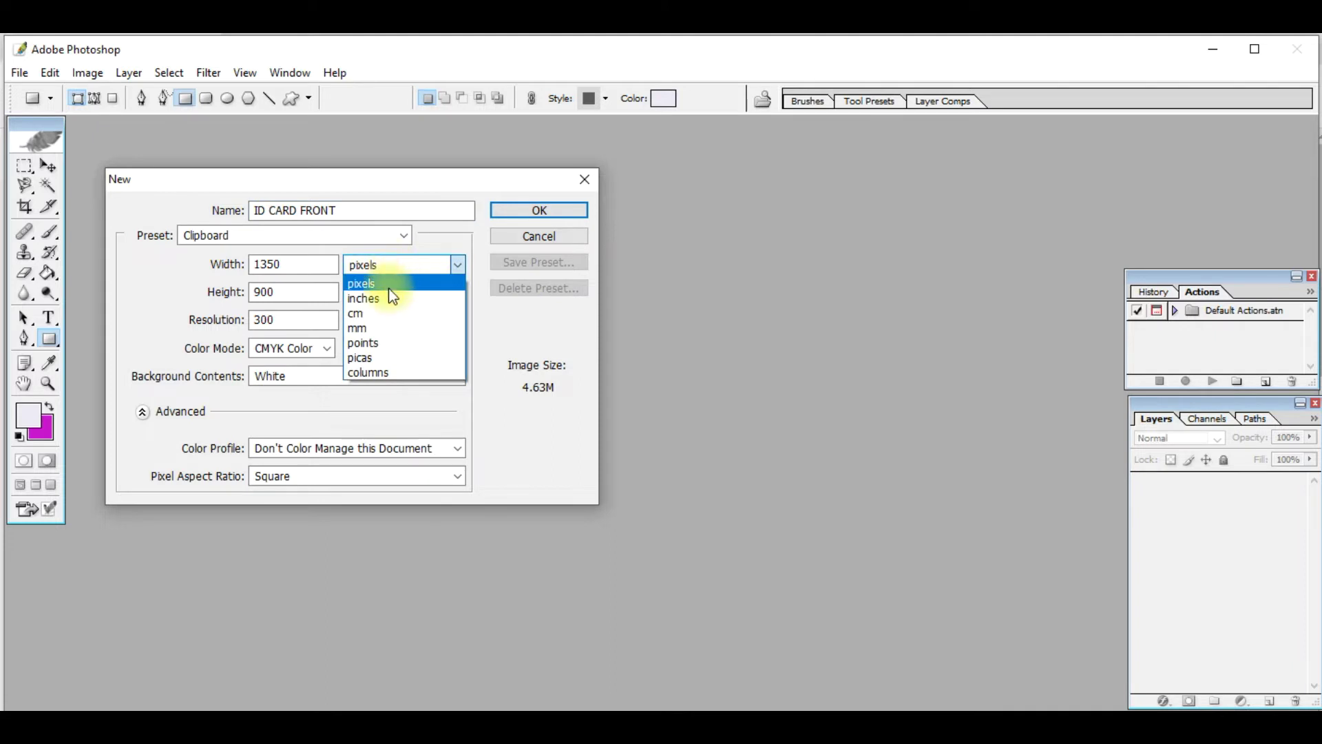
{"action": "left_click", "coordinate": [382, 299]}
{"action": "left_click", "coordinate": [374, 267]}
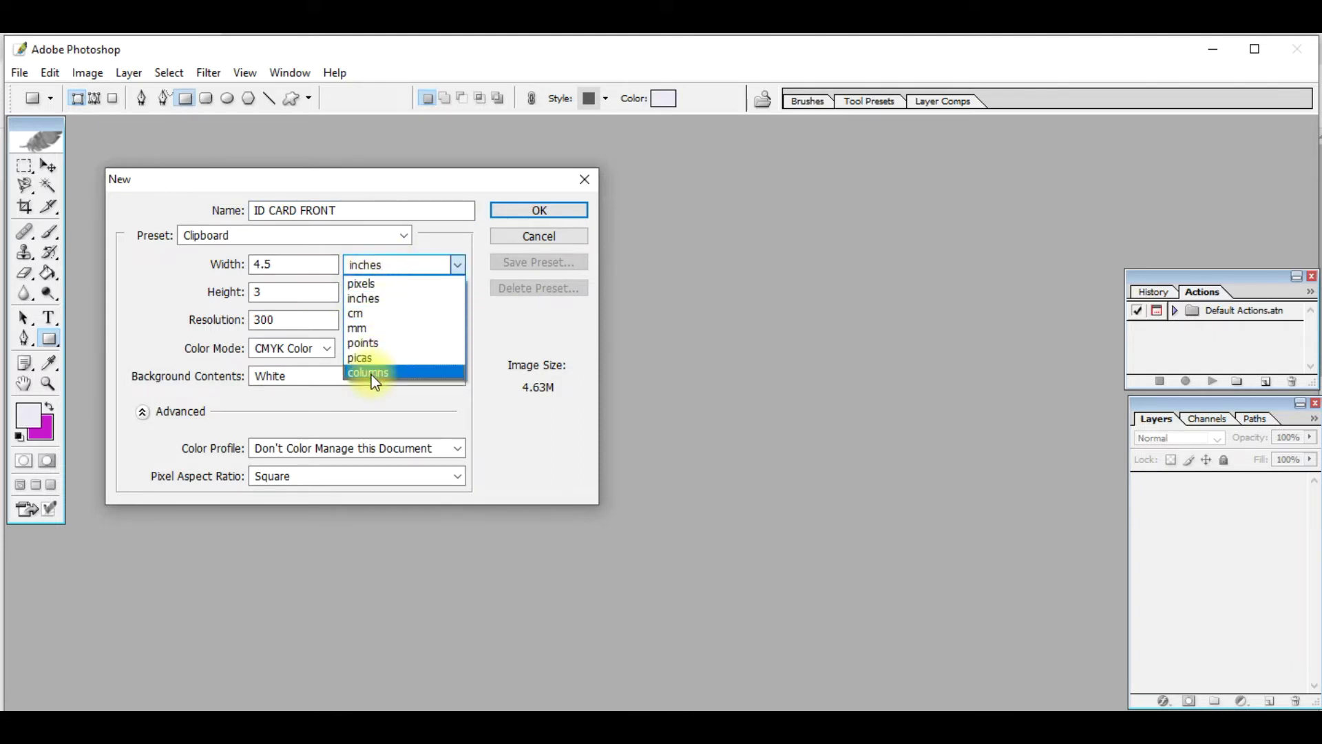
{"action": "left_click", "coordinate": [315, 258]}
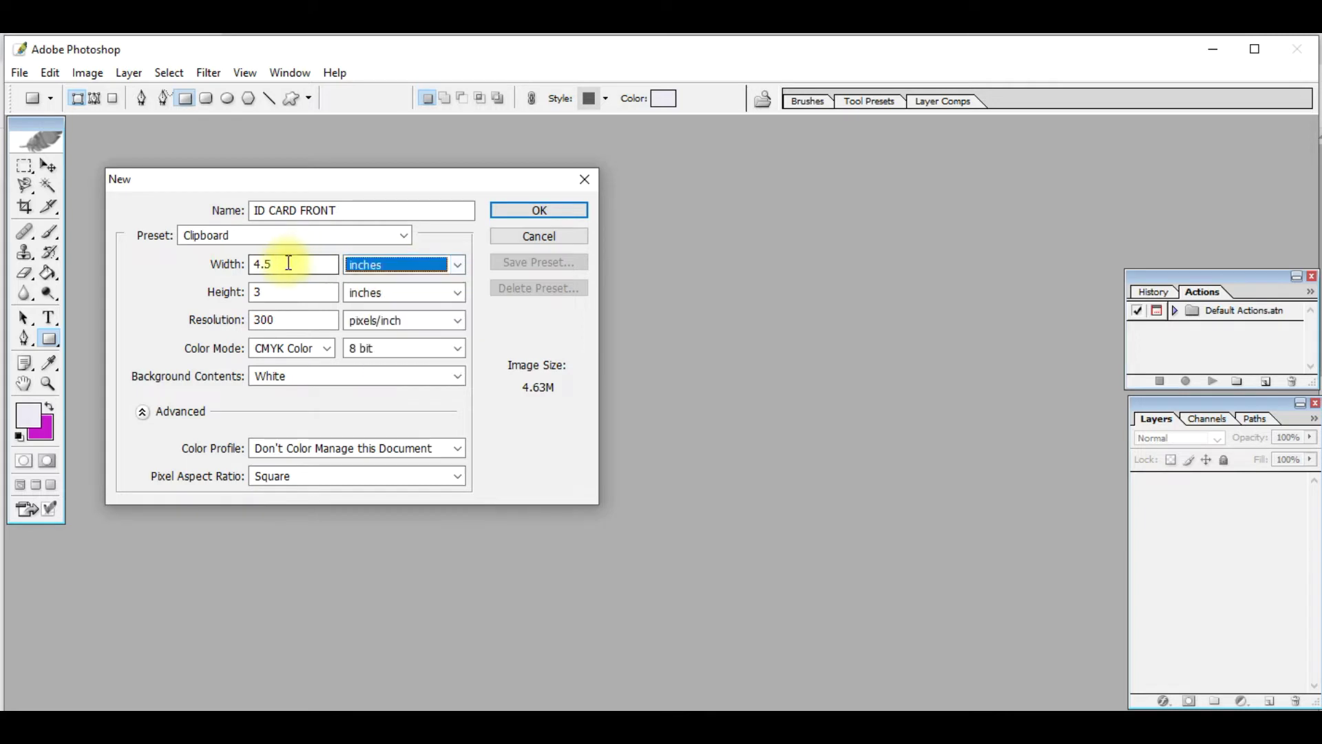
{"action": "left_click_drag", "start_coordinate": [286, 262], "coordinate": [208, 266]}
{"action": "type", "text": "3.25"}
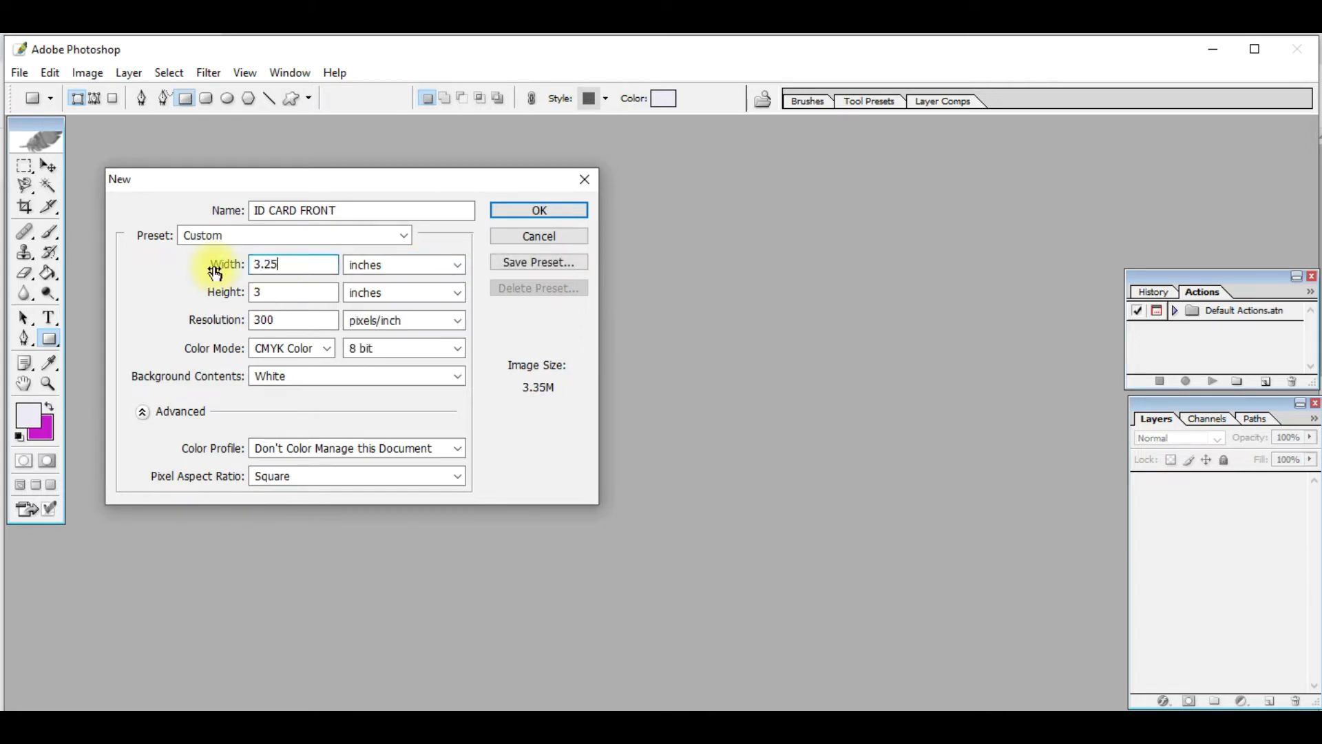
{"action": "left_click_drag", "start_coordinate": [263, 292], "coordinate": [239, 293]}
{"action": "type", "text": "1."}
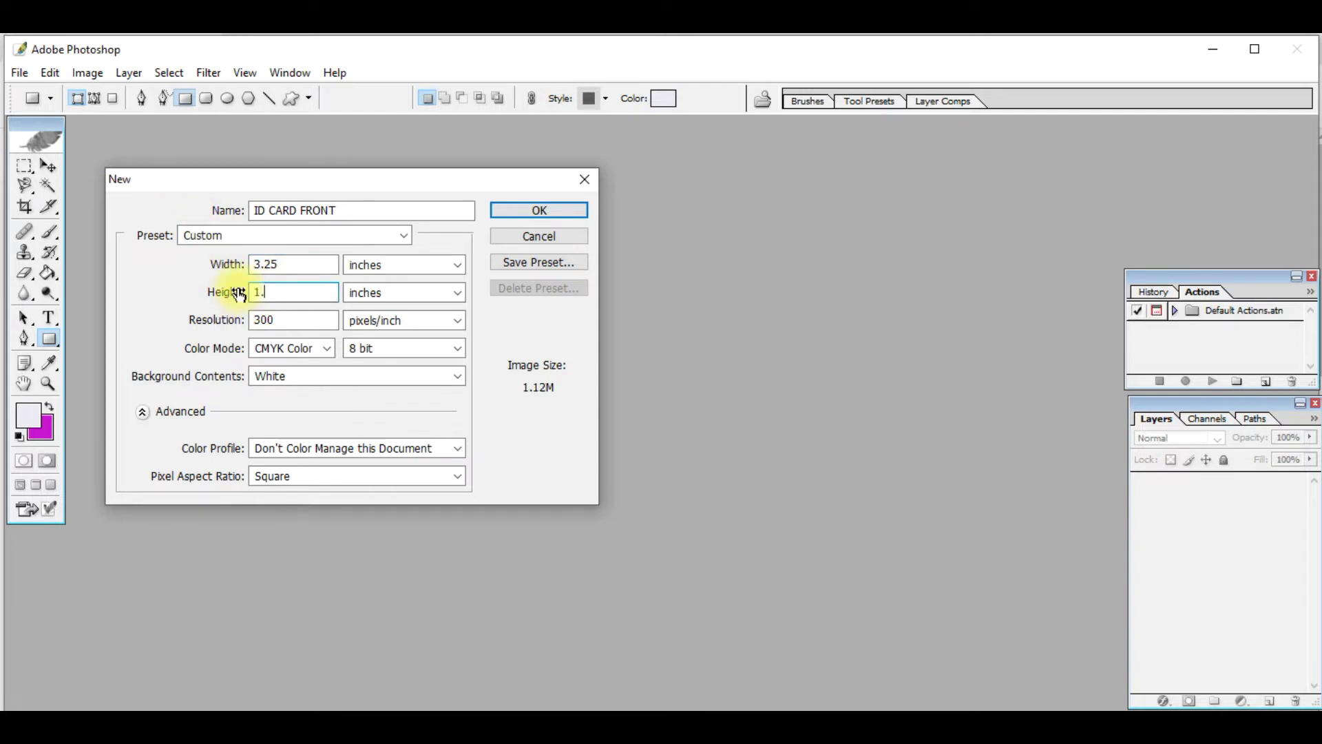
{"action": "type", "text": "75"}
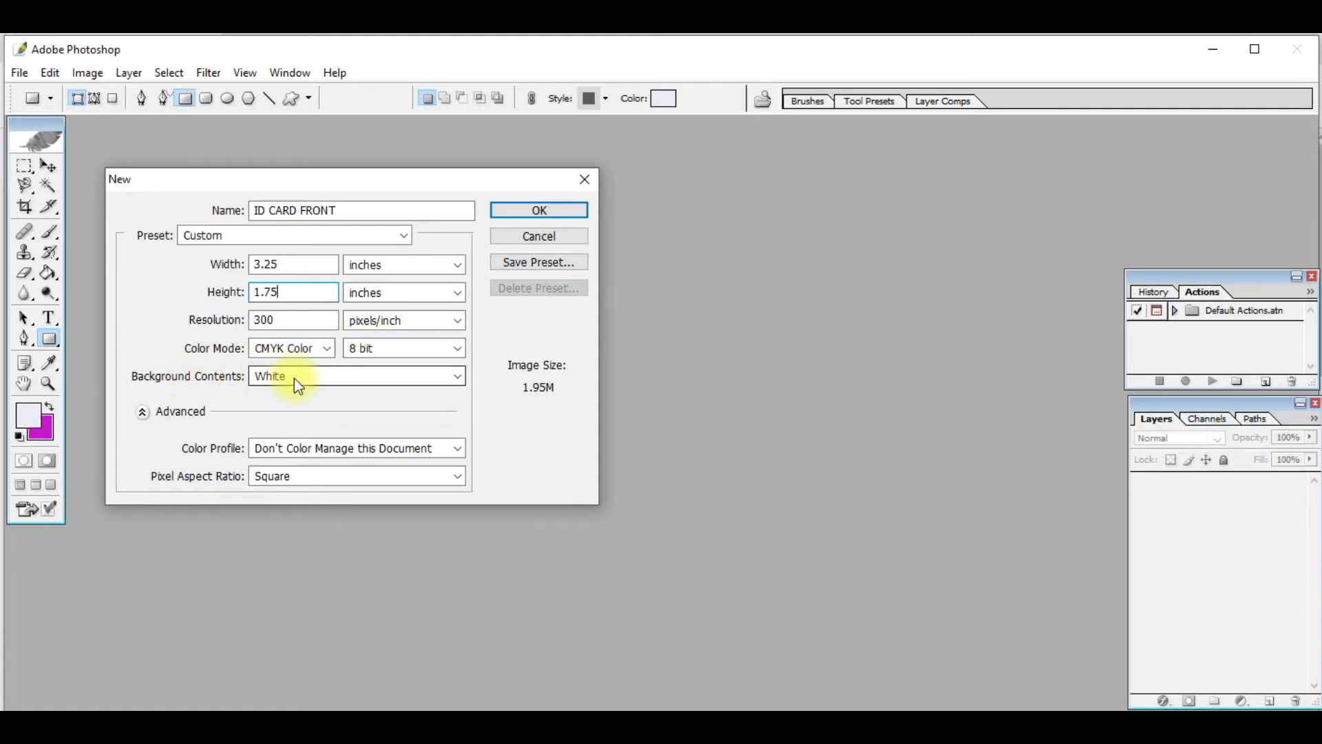
Step: Create the ID CARD FRONT document and maximize its window
{"action": "left_click", "coordinate": [520, 211]}
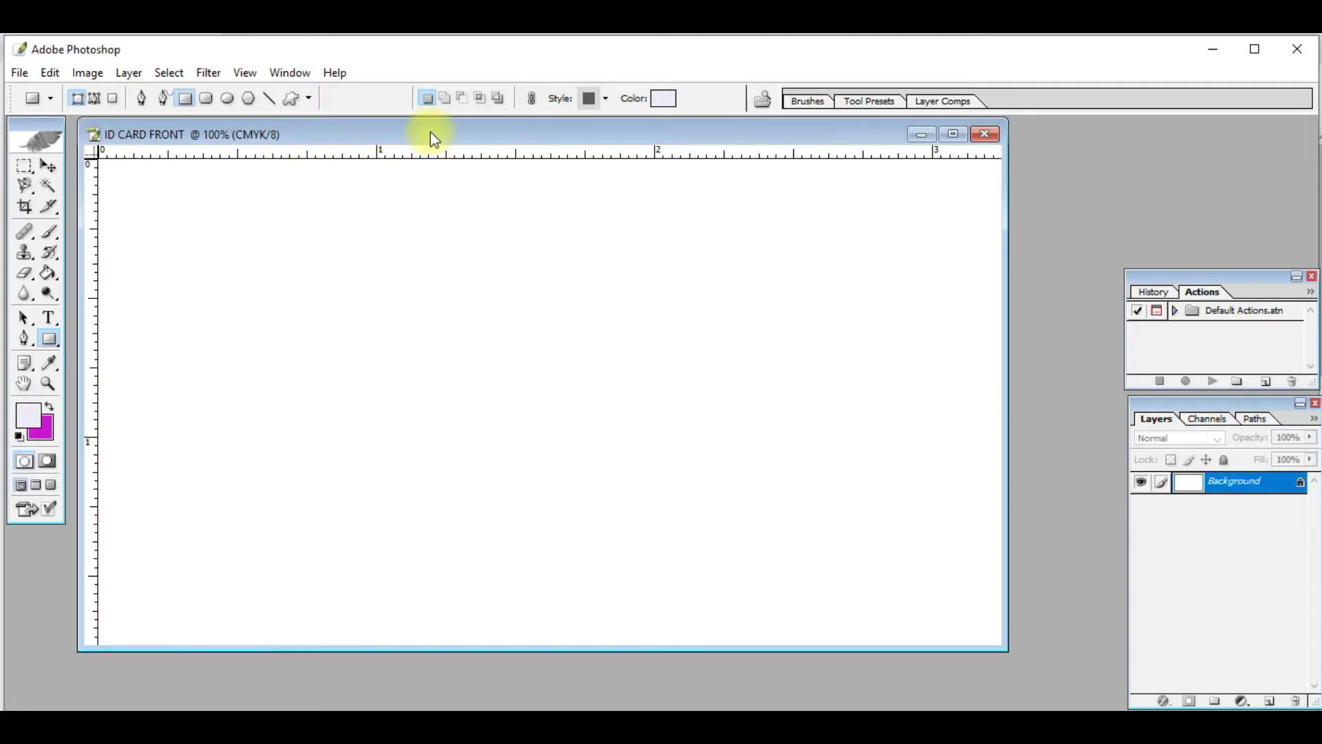
{"action": "left_click_drag", "start_coordinate": [512, 129], "coordinate": [518, 167]}
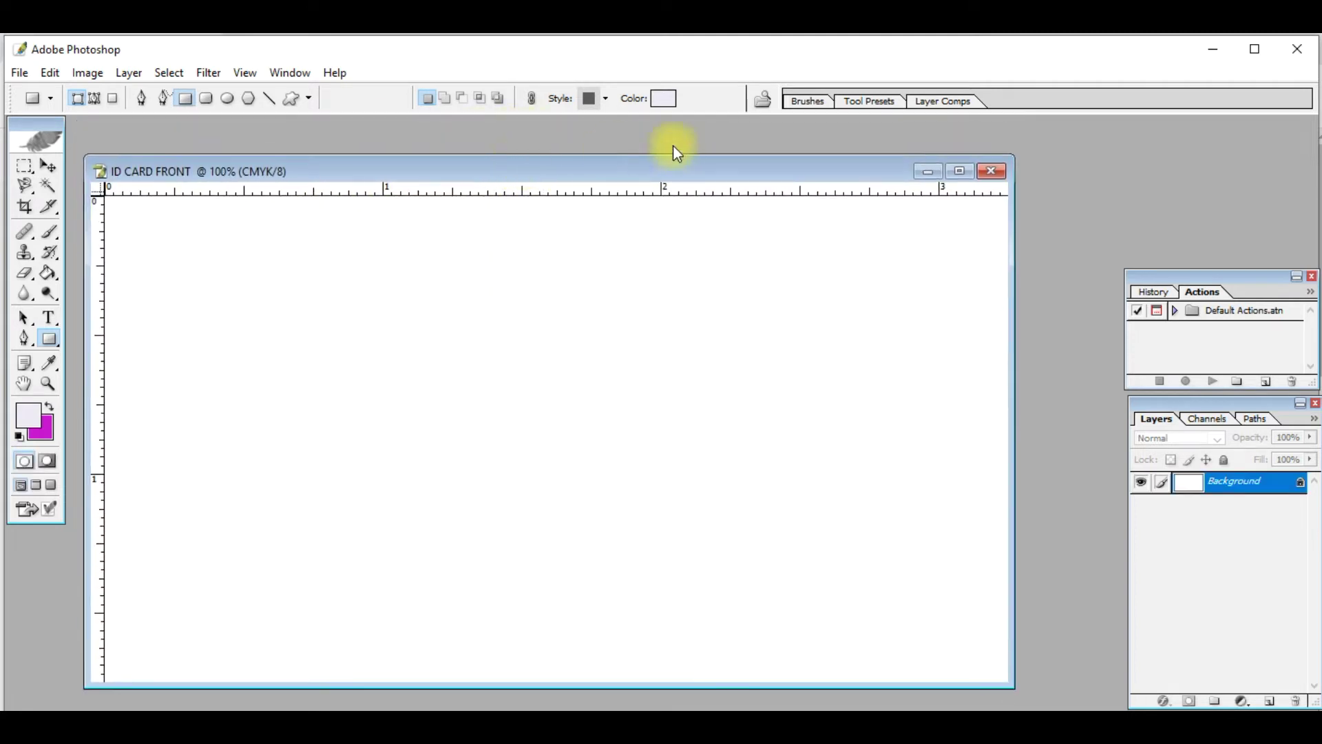
{"action": "left_click", "coordinate": [963, 171]}
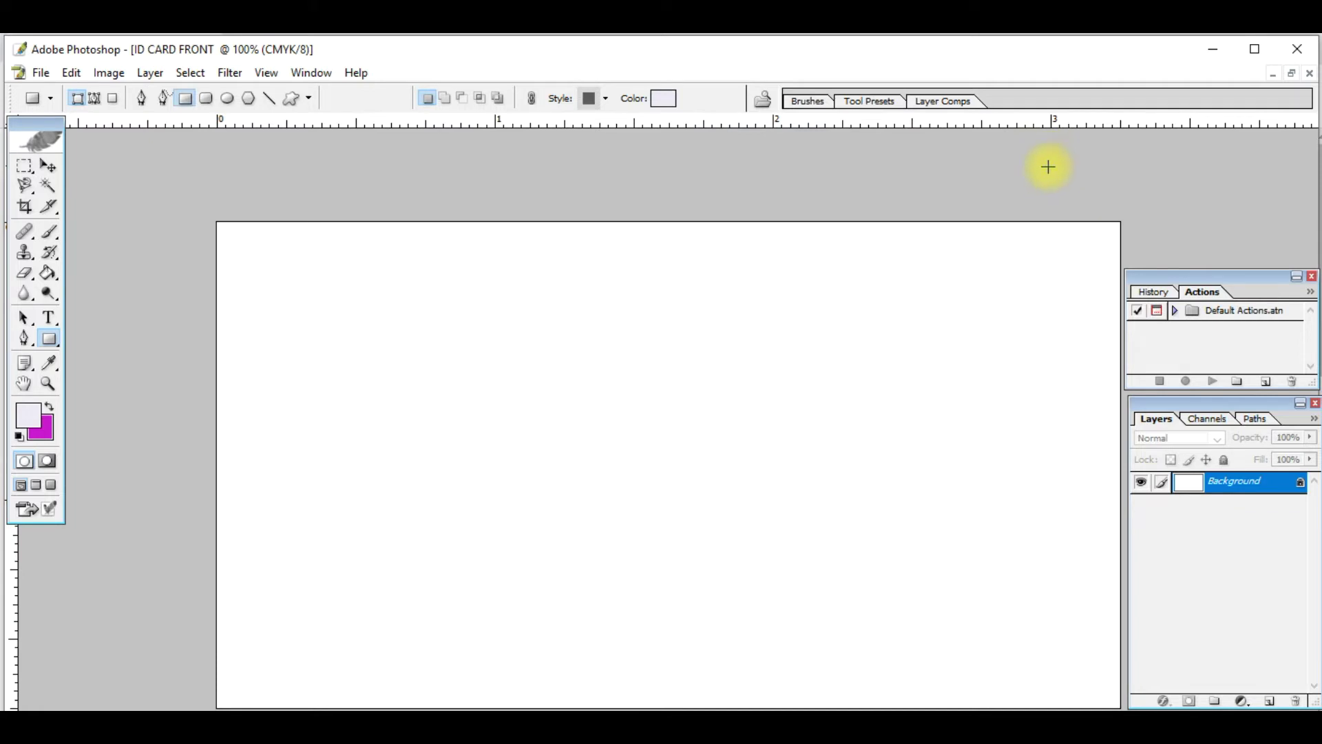
Step: Enlarge the canvas relatively by 0.25 inch width and height with gray extension
{"action": "left_click", "coordinate": [113, 73]}
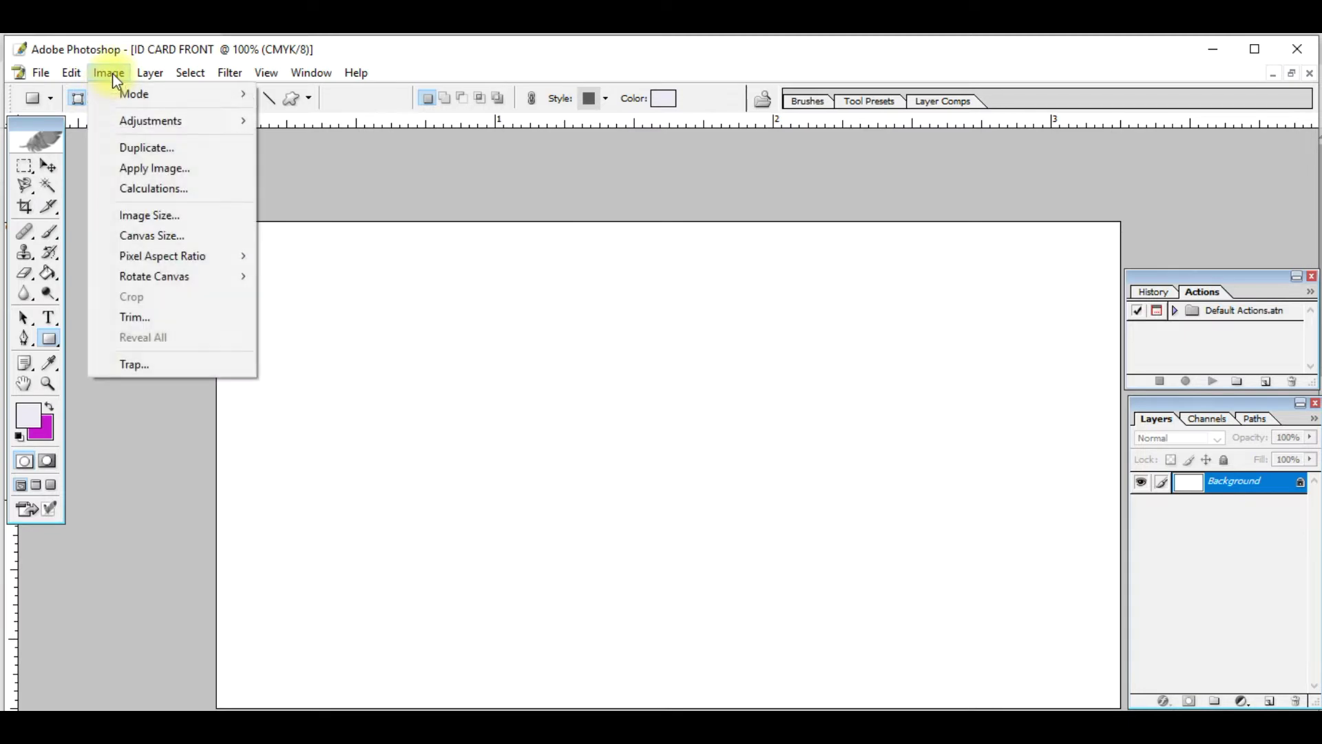
{"action": "left_click", "coordinate": [140, 235]}
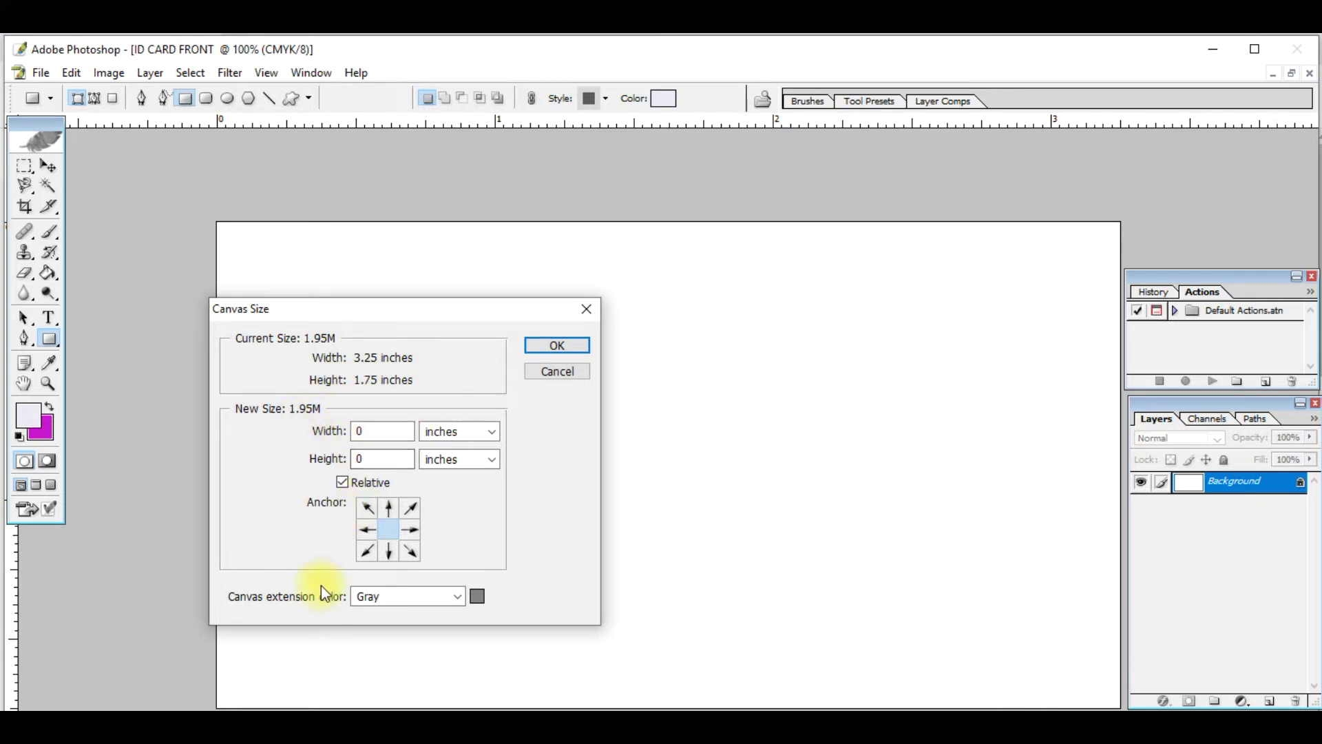
{"action": "left_click", "coordinate": [367, 432]}
{"action": "type", "text": ".2"}
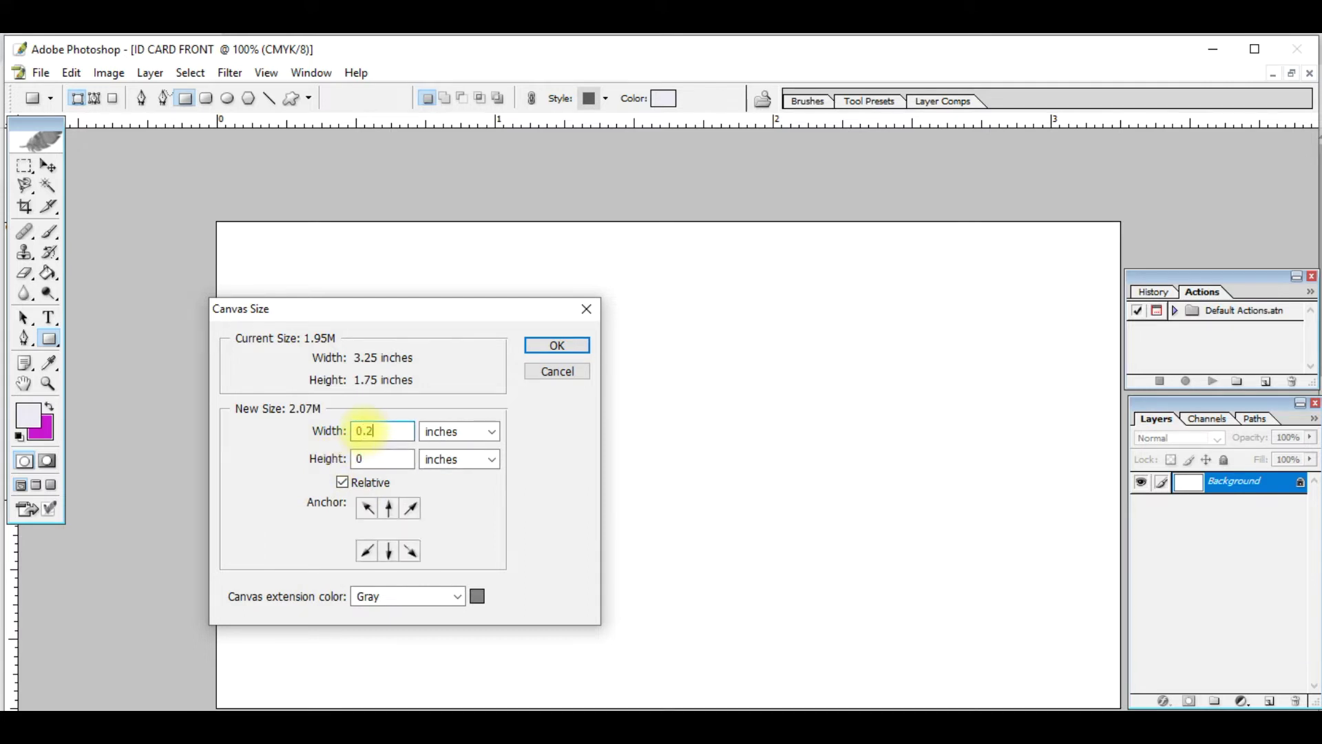
{"action": "type", "text": "5"}
{"action": "left_click", "coordinate": [370, 459]}
{"action": "type", "text": ".25"}
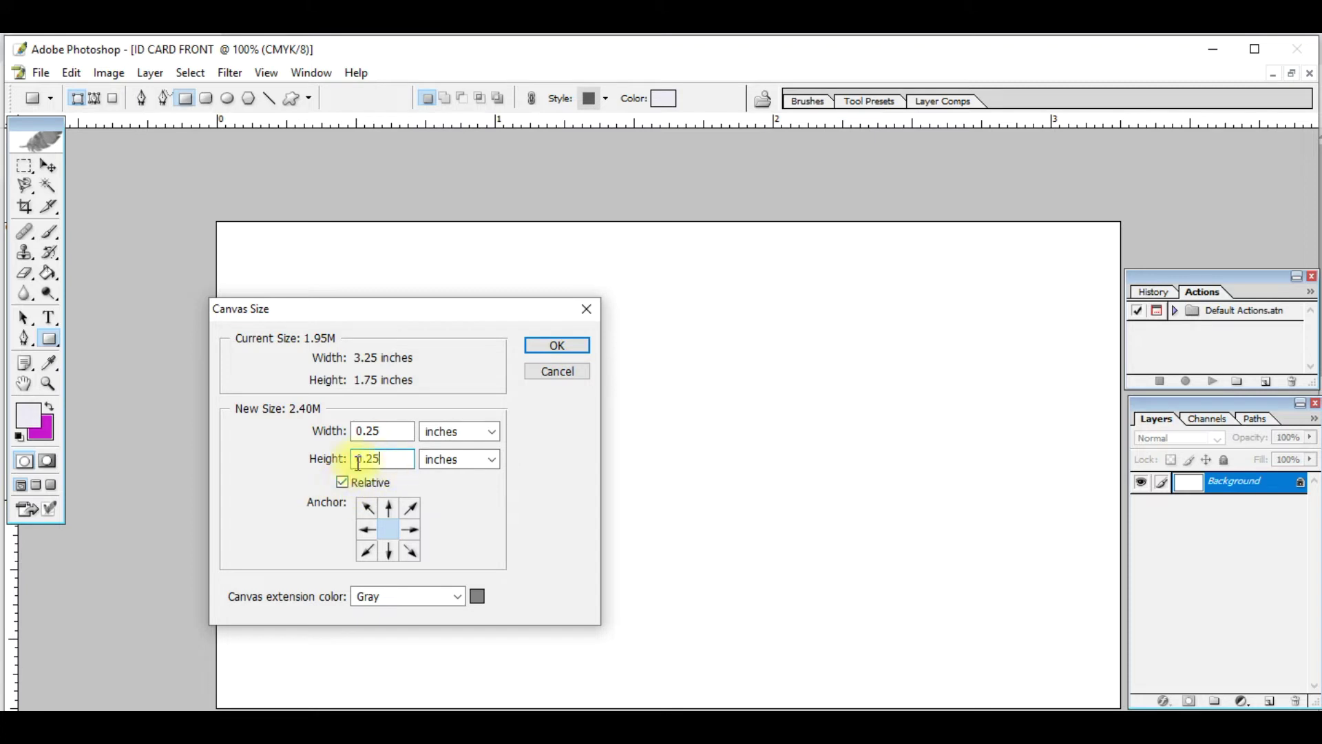
{"action": "left_click", "coordinate": [551, 351]}
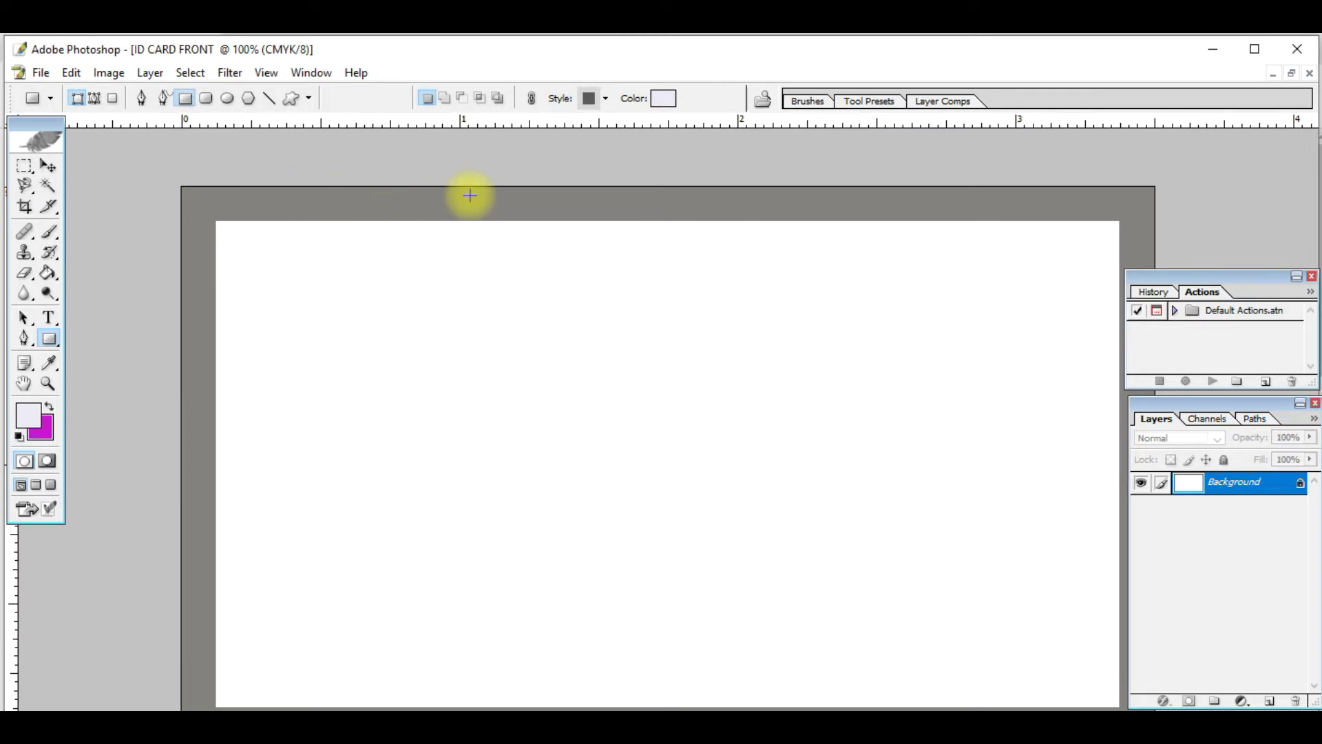
Step: Add another 0.25 inch of canvas each way, using White as the extension colour
{"action": "left_click", "coordinate": [112, 72]}
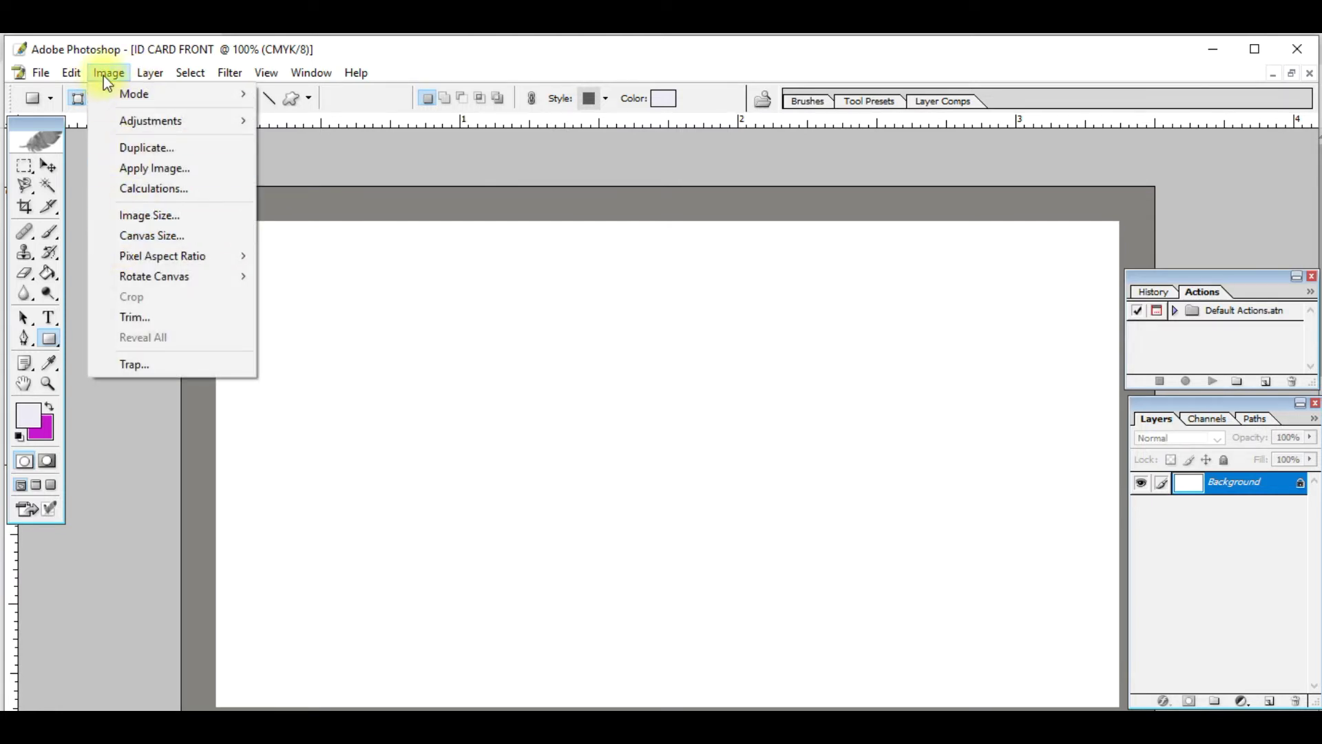
{"action": "left_click", "coordinate": [142, 236]}
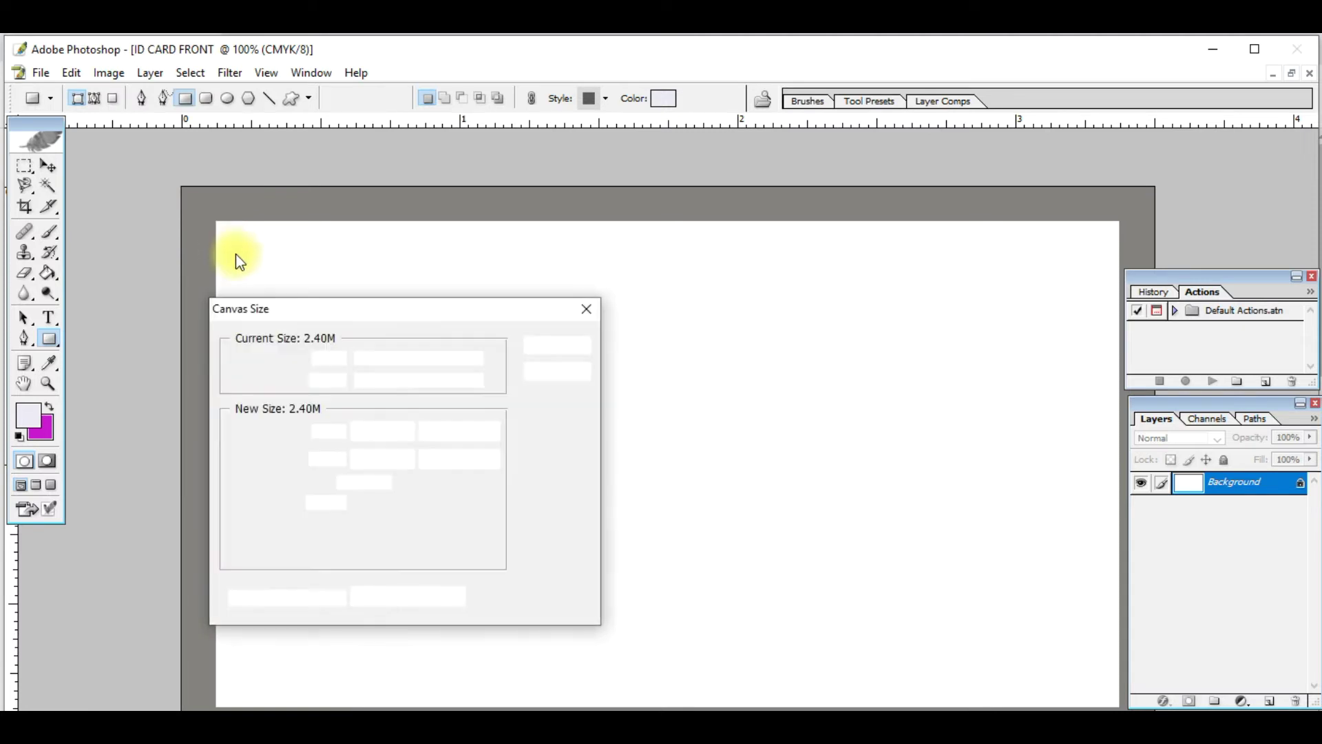
{"action": "left_click", "coordinate": [370, 427]}
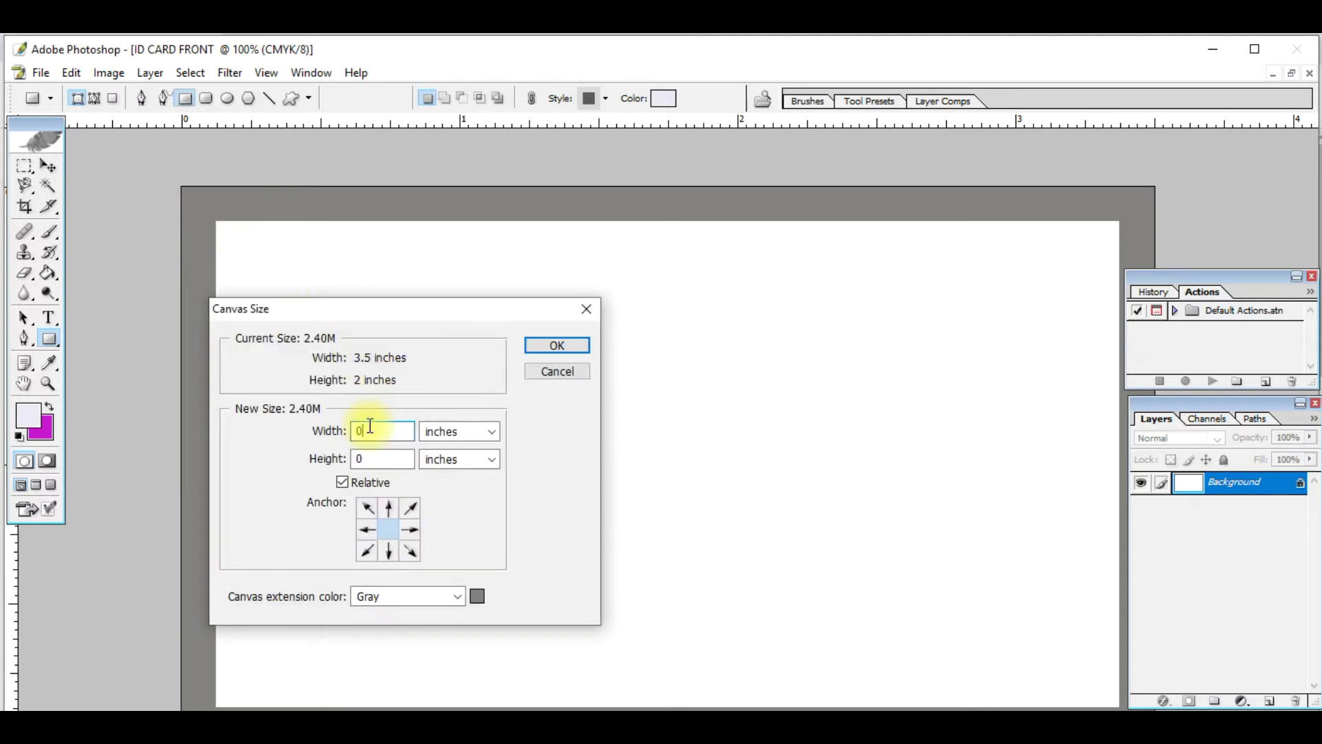
{"action": "type", "text": ".25"}
{"action": "left_click", "coordinate": [366, 458]}
{"action": "type", "text": ".25"}
{"action": "left_click", "coordinate": [458, 595]}
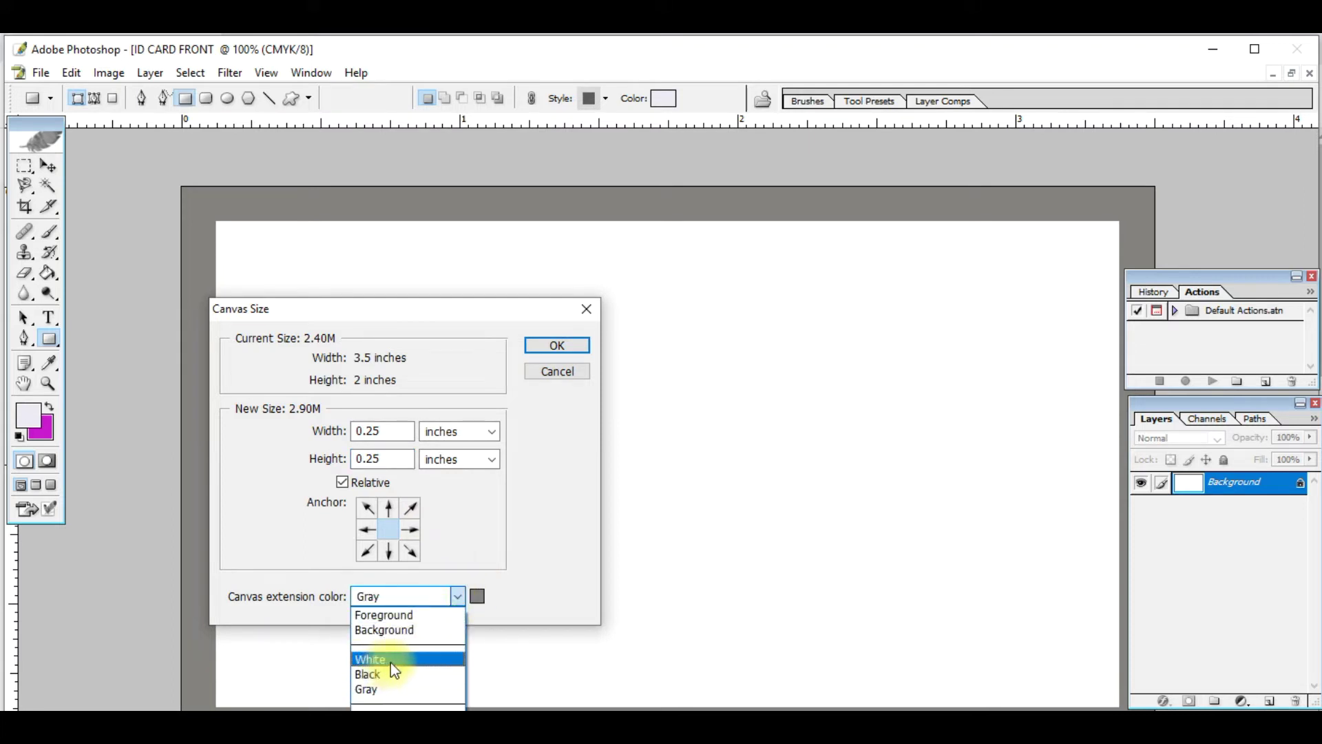
{"action": "left_click", "coordinate": [391, 663]}
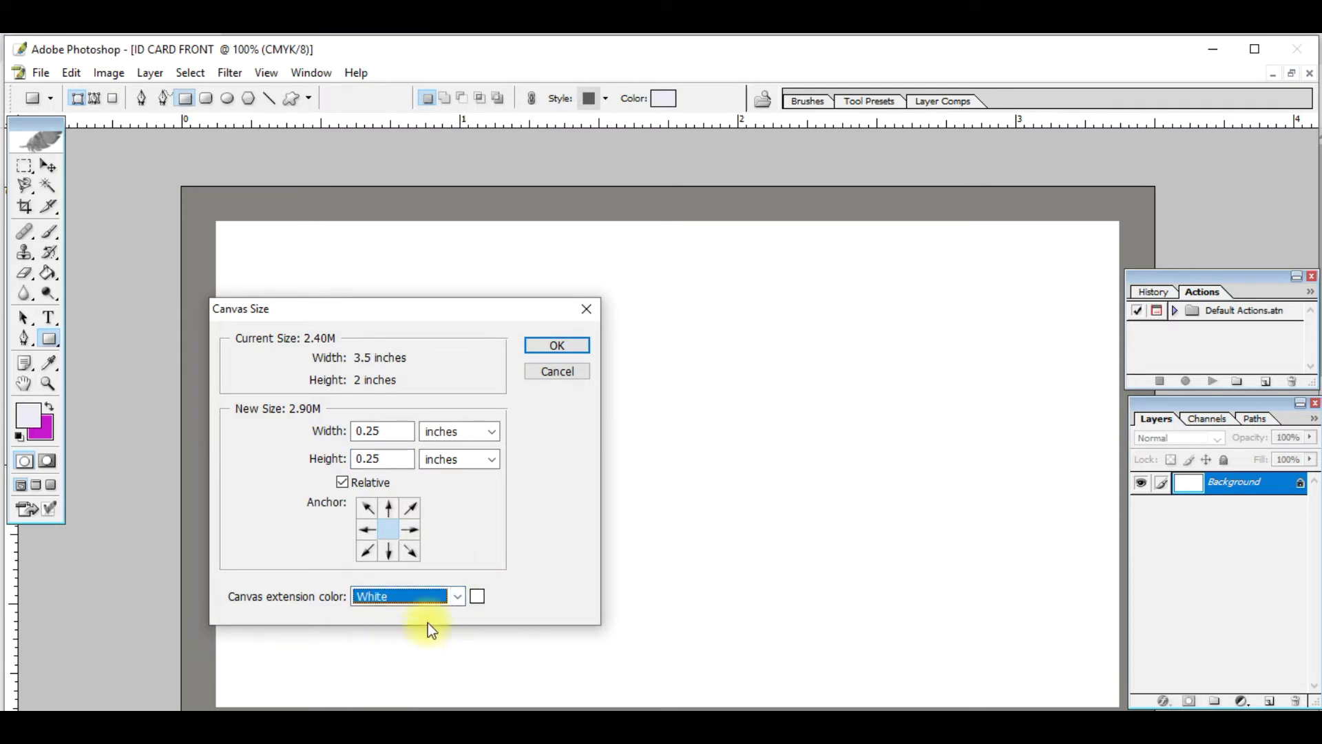
{"action": "left_click", "coordinate": [558, 346]}
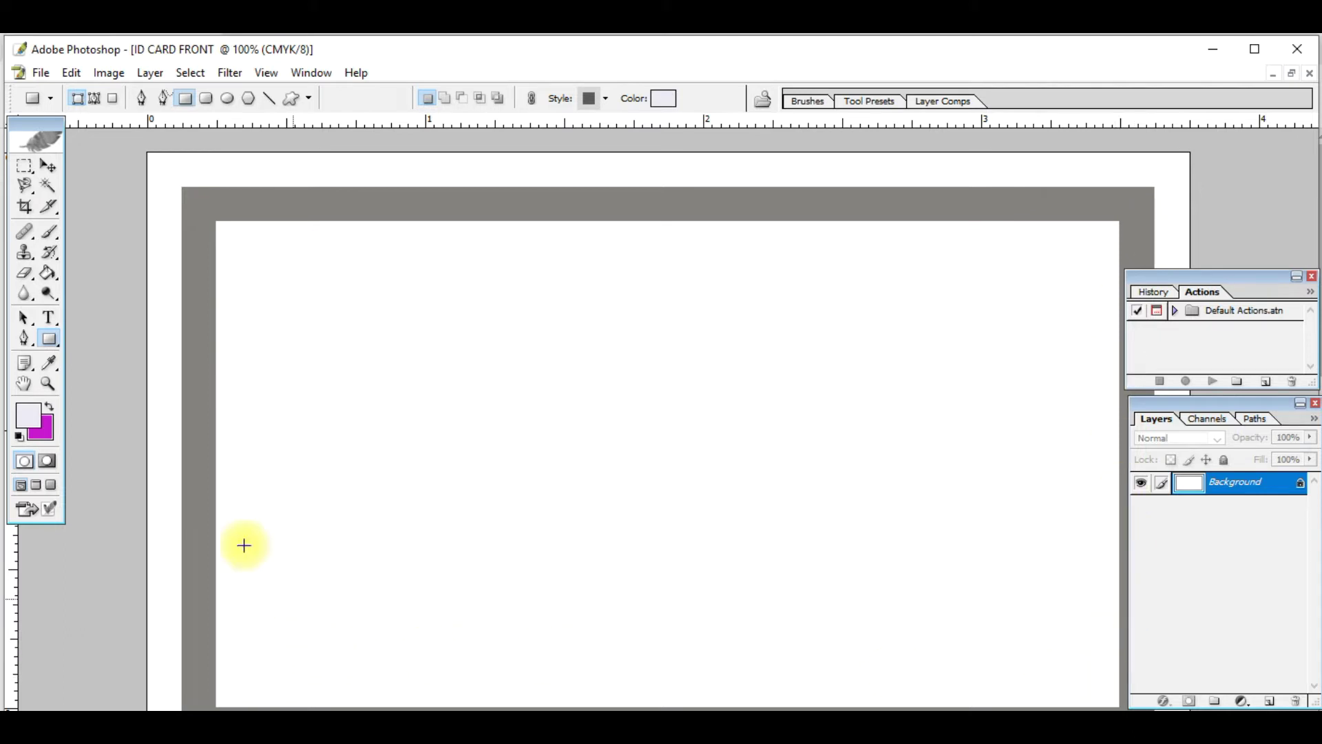
Step: Draw a rectangle shape layer across the card's top, coloured purple 947BD5
{"action": "right_click", "coordinate": [49, 339]}
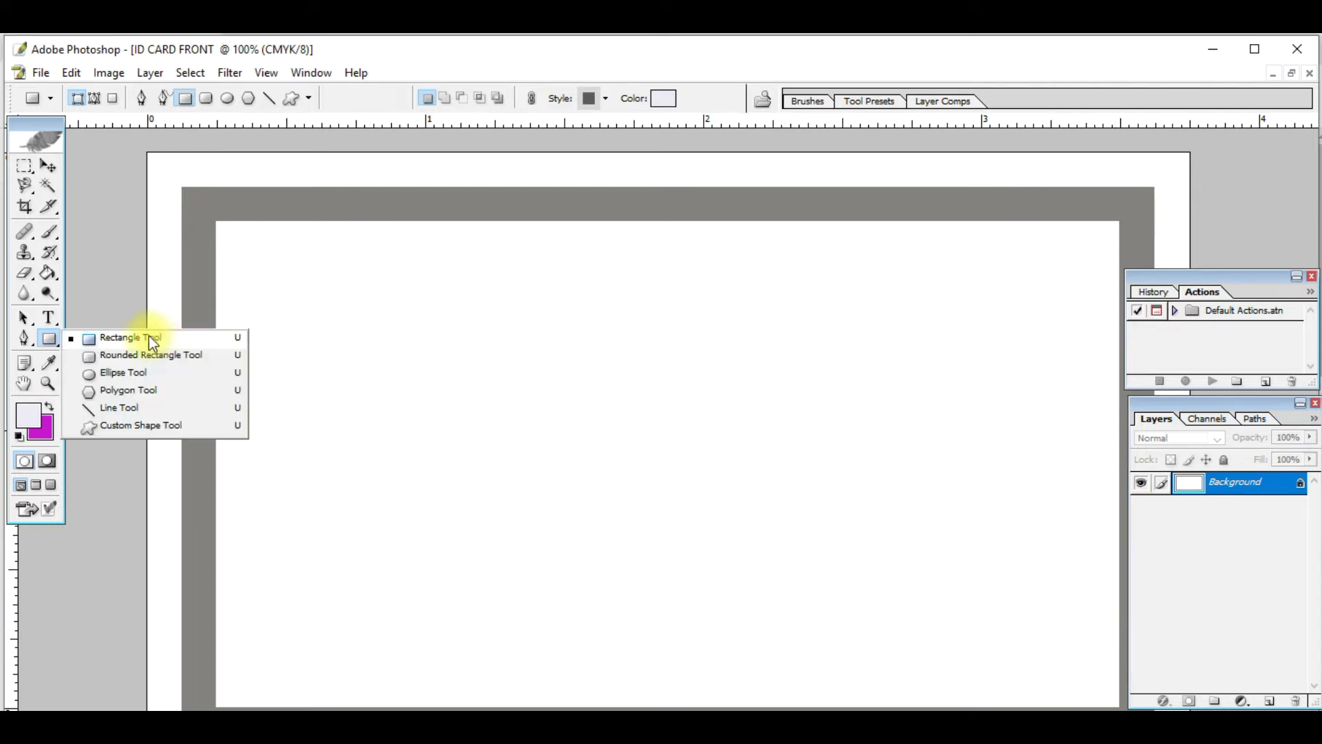
{"action": "left_click", "coordinate": [163, 340]}
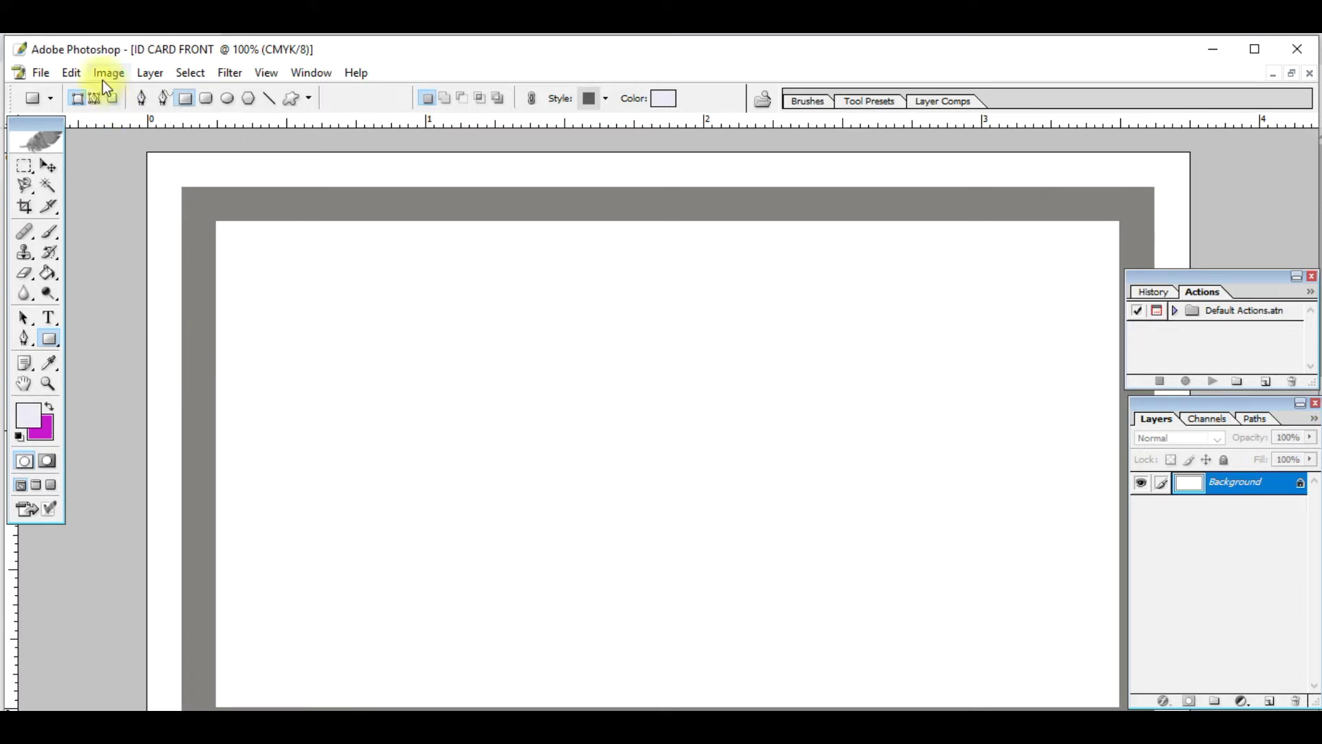
{"action": "left_click", "coordinate": [77, 98]}
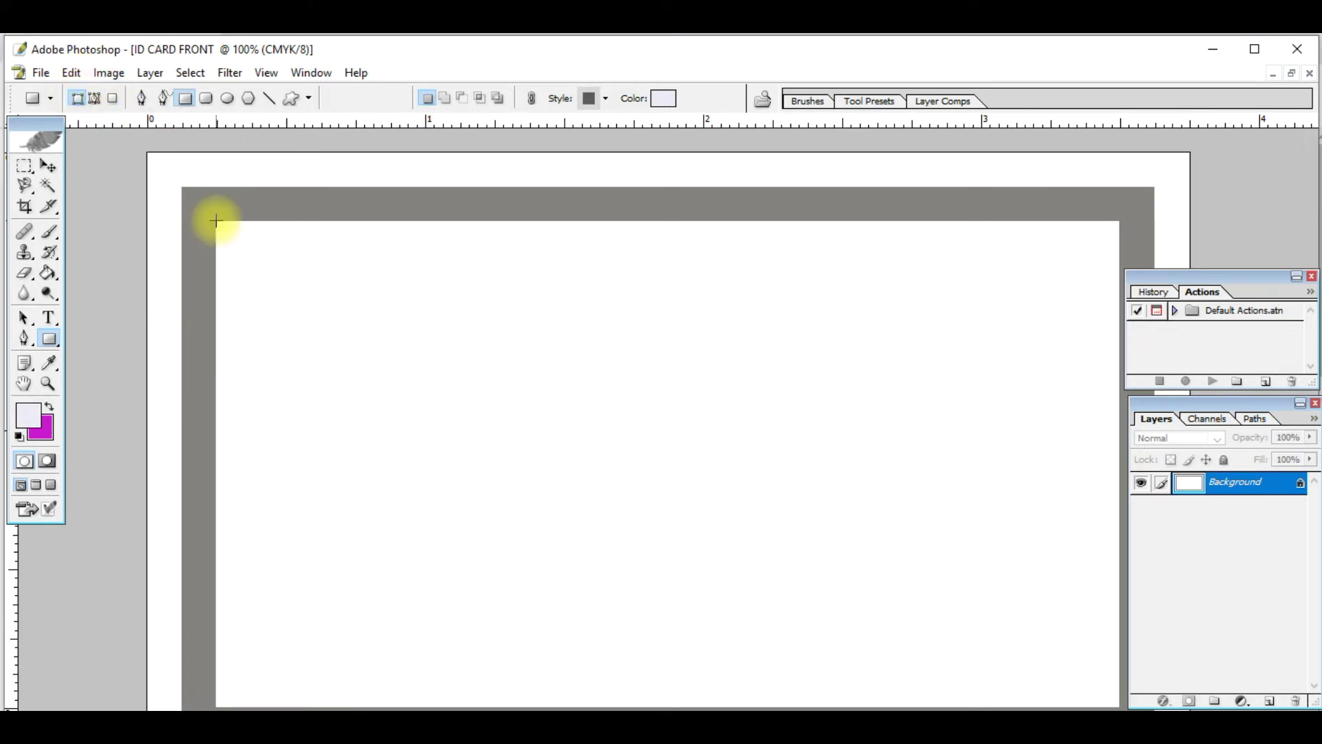
{"action": "left_click_drag", "start_coordinate": [273, 257], "coordinate": [1124, 349]}
{"action": "left_click", "coordinate": [666, 99]}
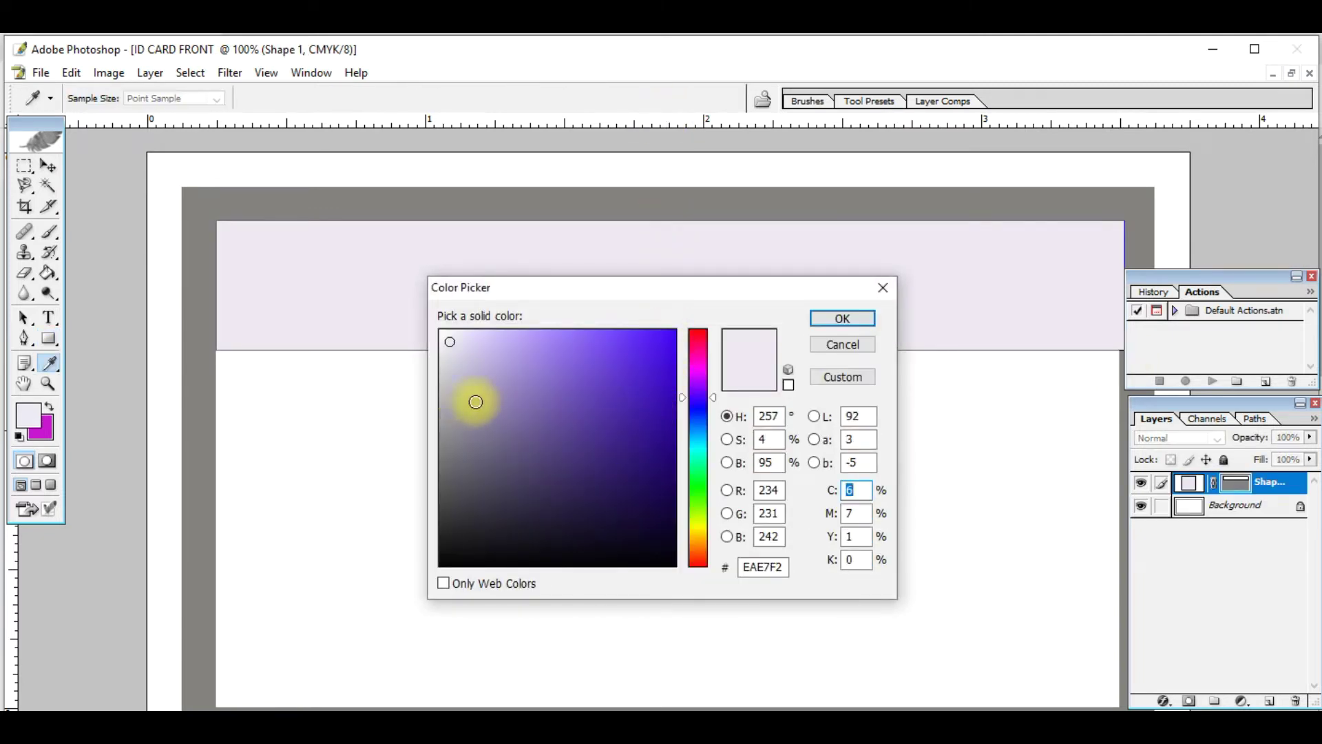
{"action": "left_click", "coordinate": [539, 369]}
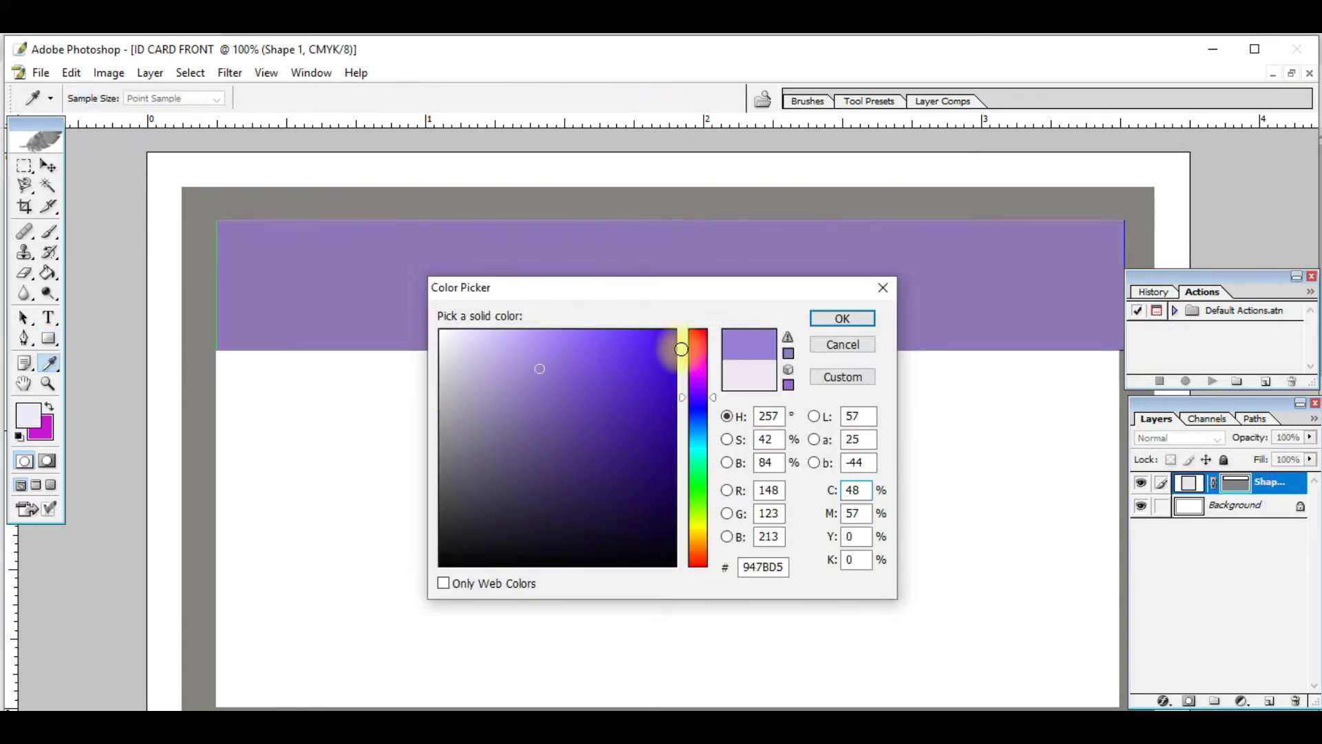
{"action": "left_click", "coordinate": [843, 318]}
{"action": "key", "text": "t"}
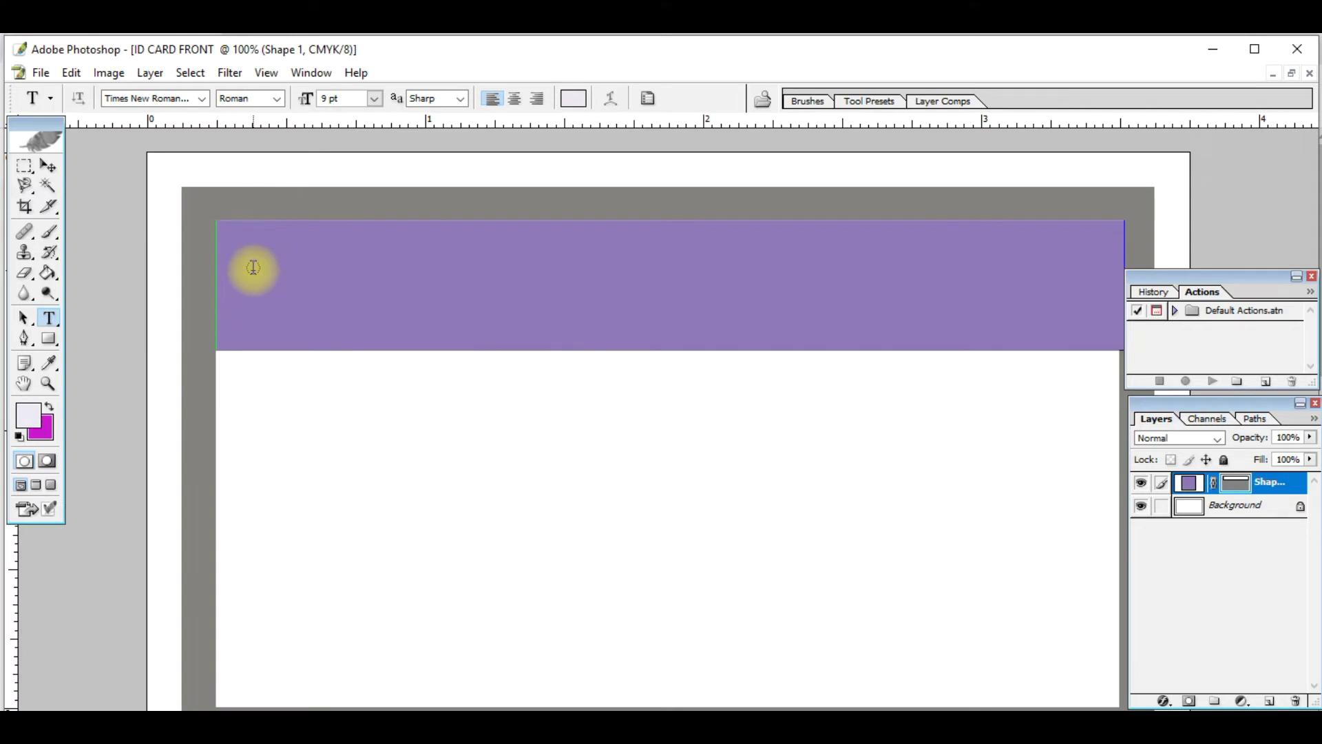
Step: Browse in the File > Place dialog for the VkmpG logo screenshot
{"action": "left_click", "coordinate": [40, 73]}
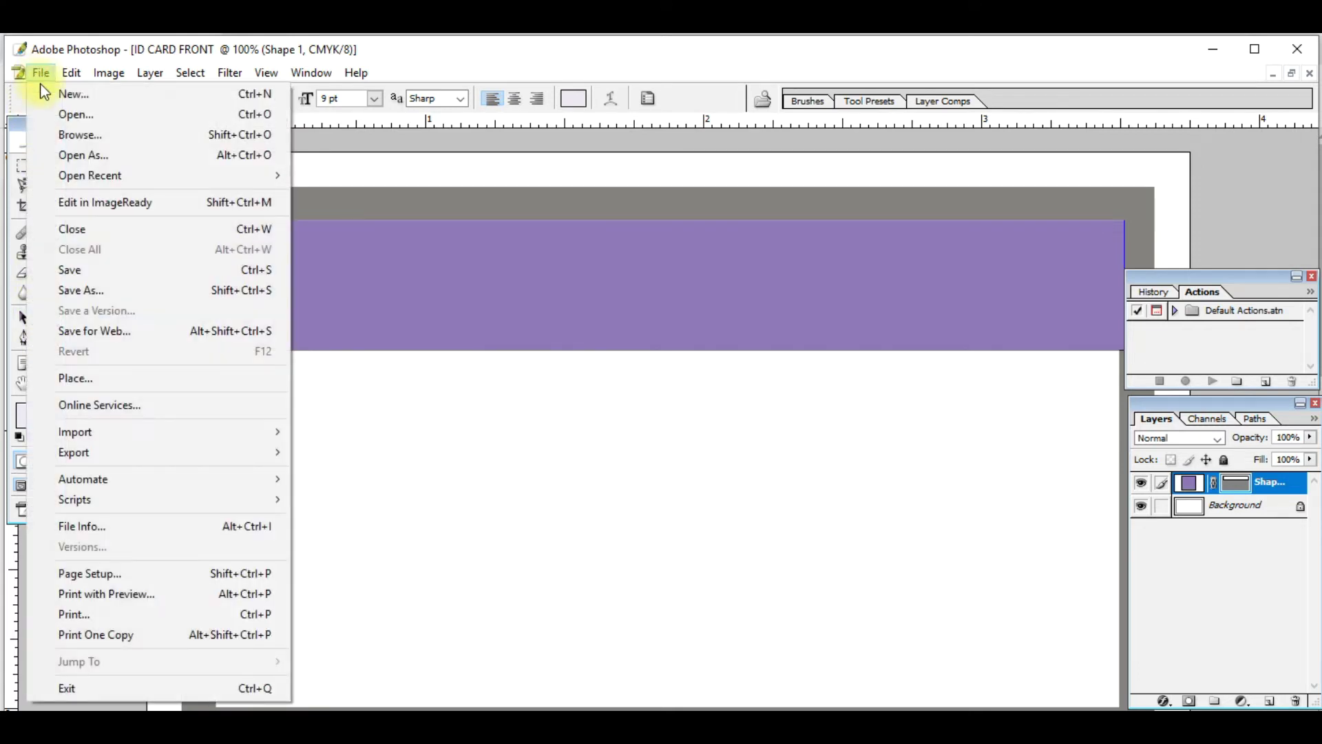
{"action": "left_click", "coordinate": [72, 381]}
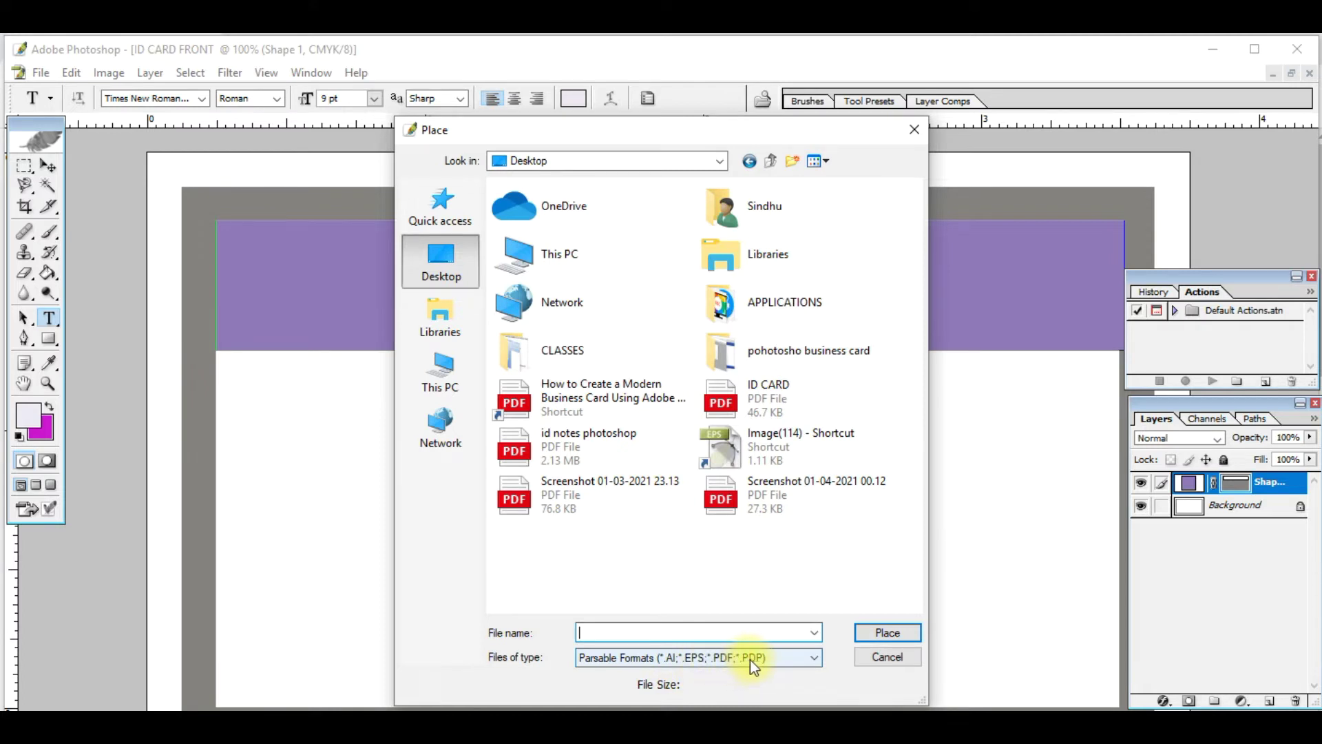
{"action": "left_click", "coordinate": [679, 659]}
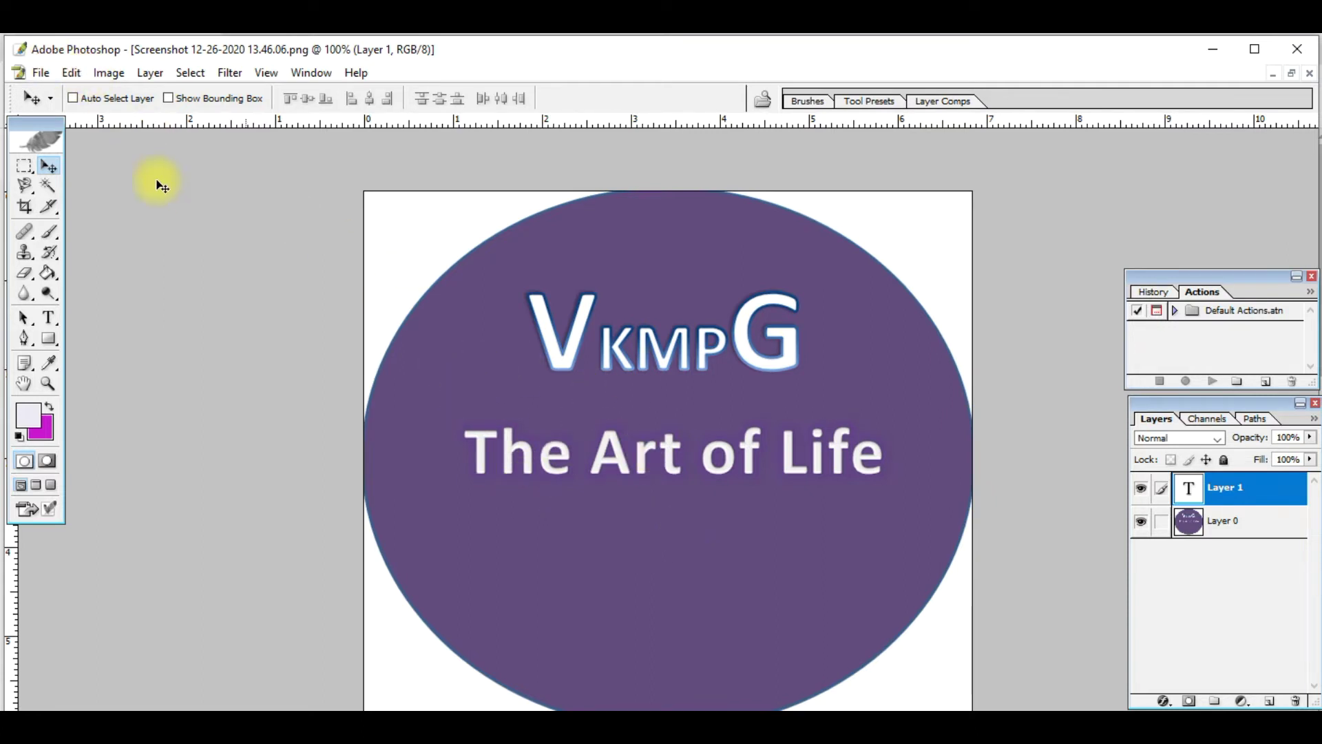
Step: Save the logo as a Photoshop PDF, 'Screenshot 12-26-2020 13.46.pdf'
{"action": "left_click", "coordinate": [31, 67]}
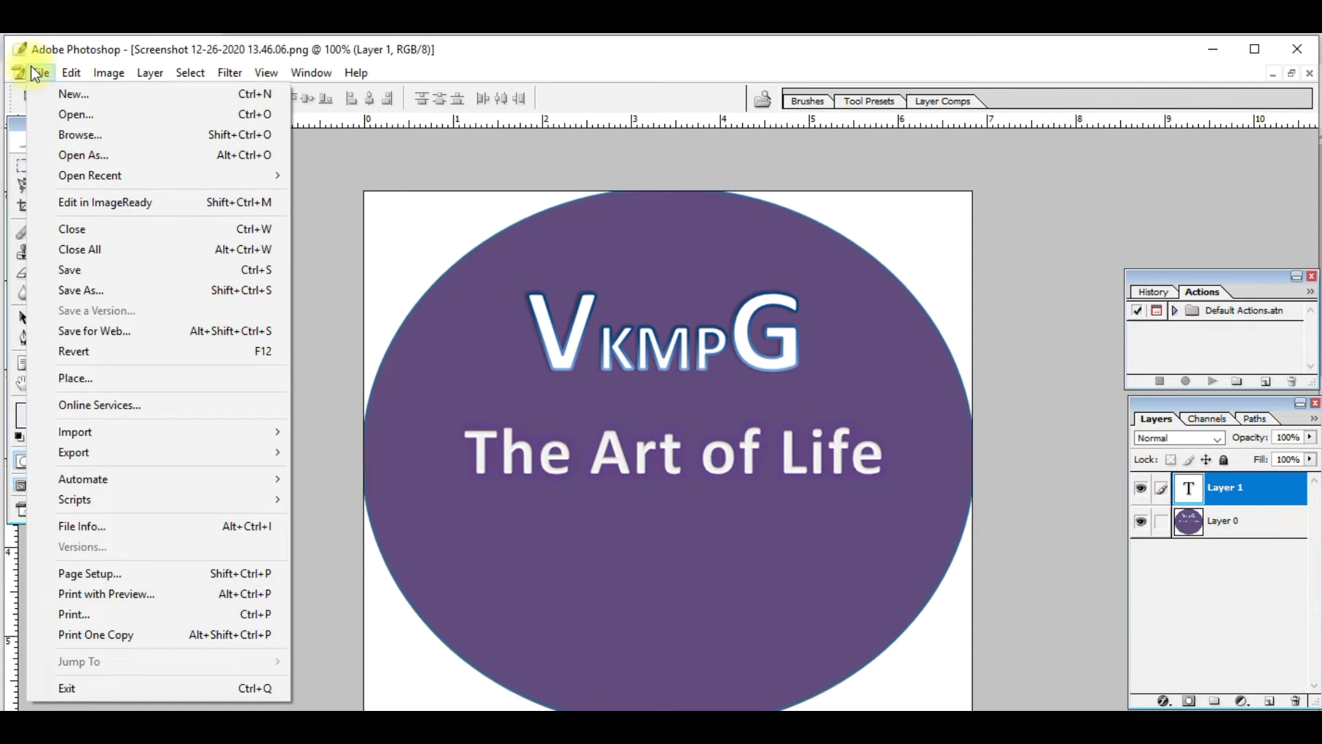
{"action": "left_click", "coordinate": [88, 291]}
{"action": "left_click", "coordinate": [696, 484]}
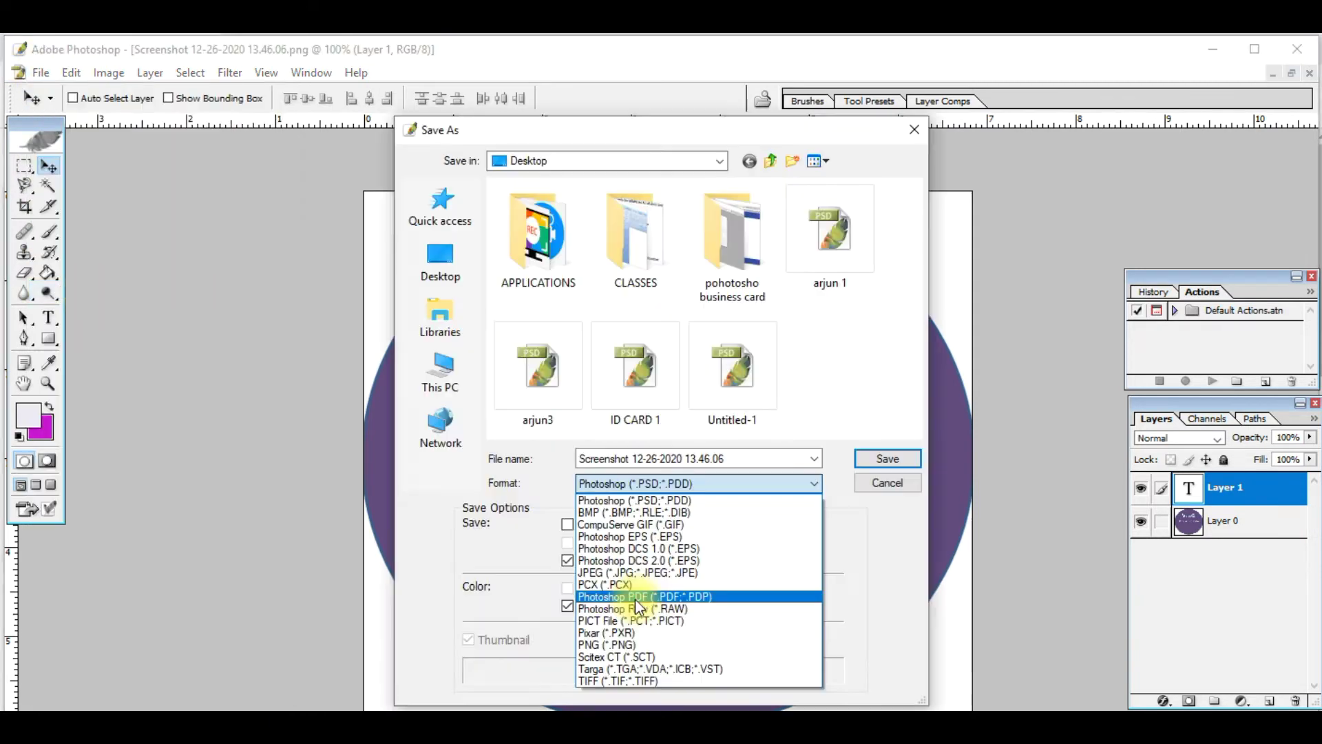
{"action": "left_click", "coordinate": [636, 601]}
{"action": "left_click", "coordinate": [865, 460]}
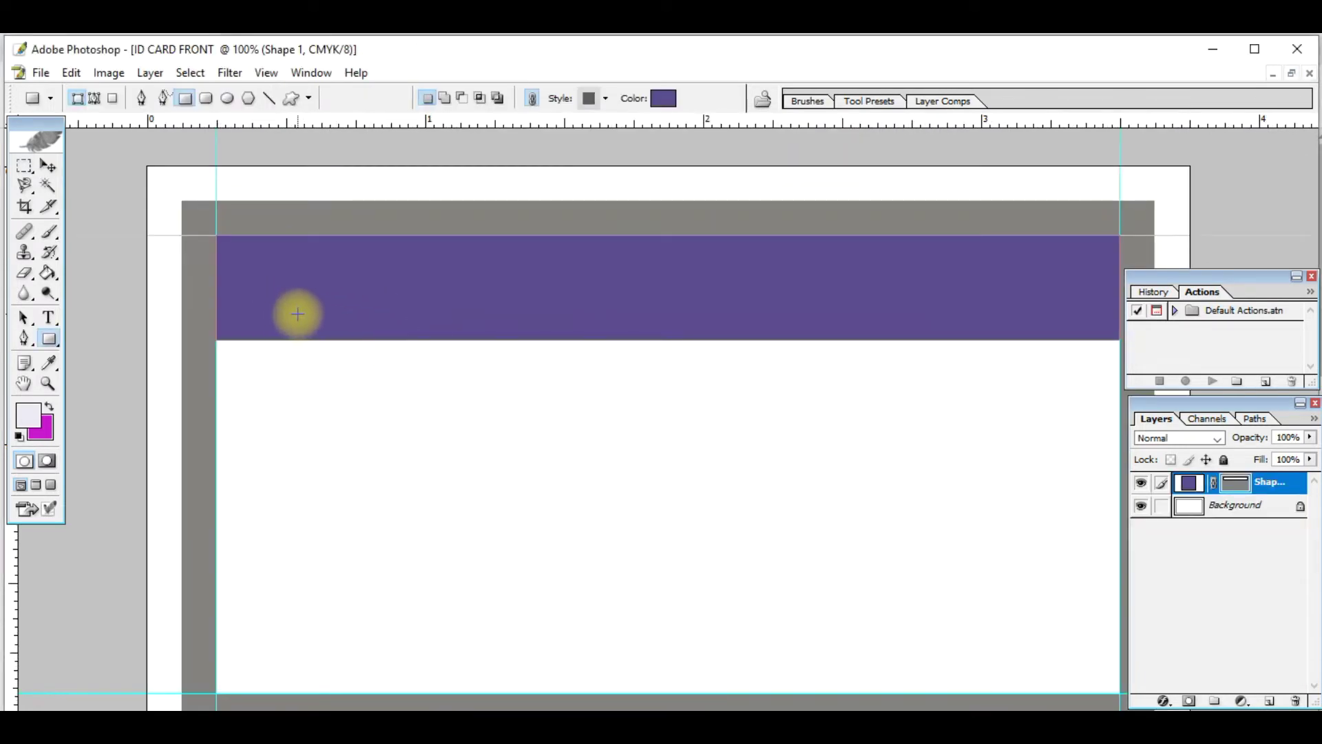
Step: Place the logo PDF, shrink it and position it at the band's left end
{"action": "left_click", "coordinate": [39, 73]}
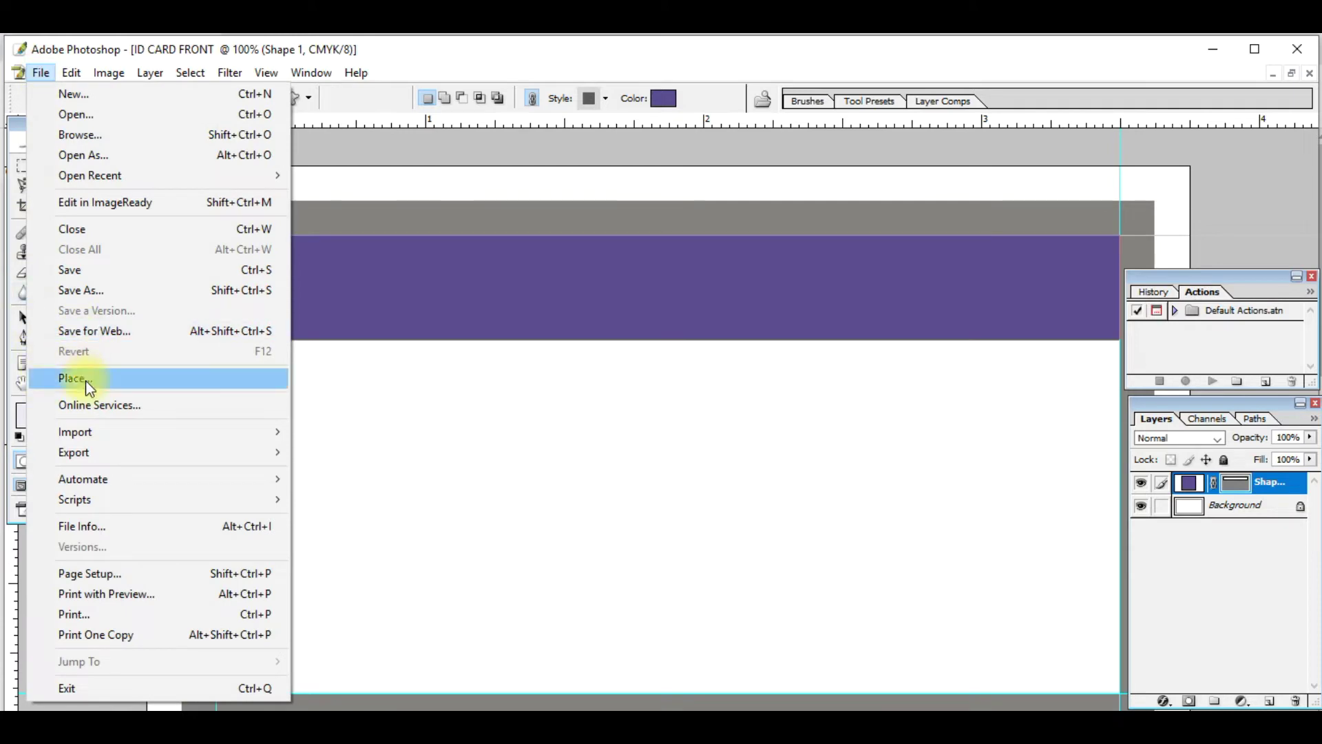
{"action": "left_click", "coordinate": [93, 378]}
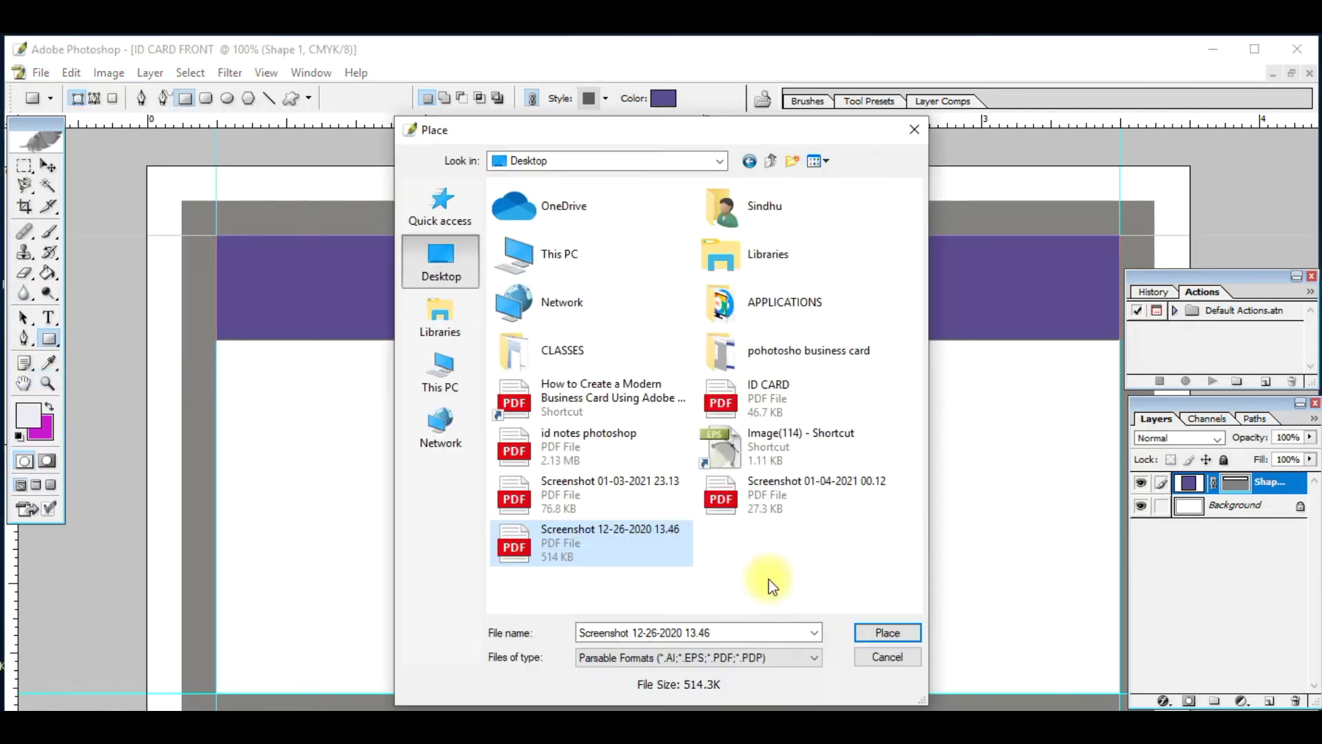
{"action": "left_click", "coordinate": [884, 631]}
{"action": "left_click_drag", "start_coordinate": [1009, 166], "coordinate": [653, 357]}
{"action": "left_click_drag", "start_coordinate": [627, 558], "coordinate": [417, 339]}
{"action": "key", "text": "Return"}
Step: Select and delete the white corners around the logo, then deselect
{"action": "left_click", "coordinate": [48, 185]}
{"action": "left_click", "coordinate": [240, 249]}
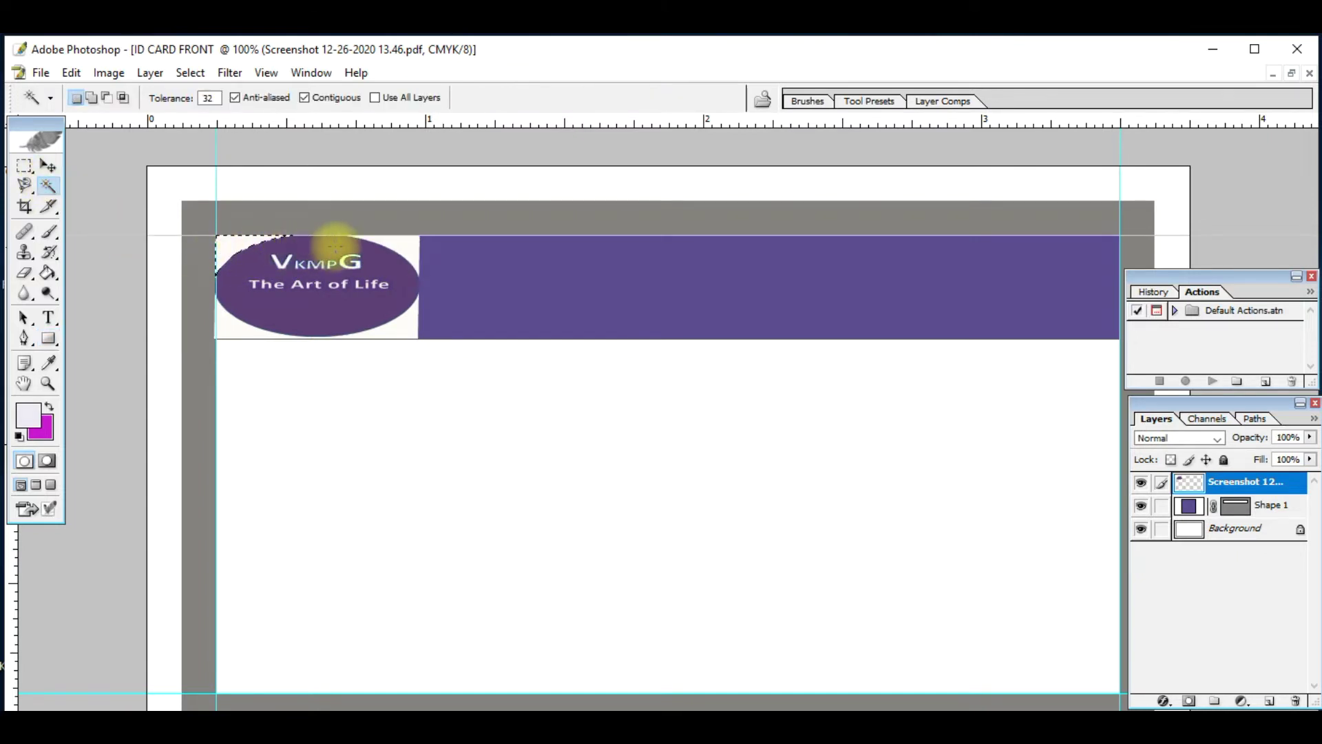
{"action": "left_click", "coordinate": [403, 247]}
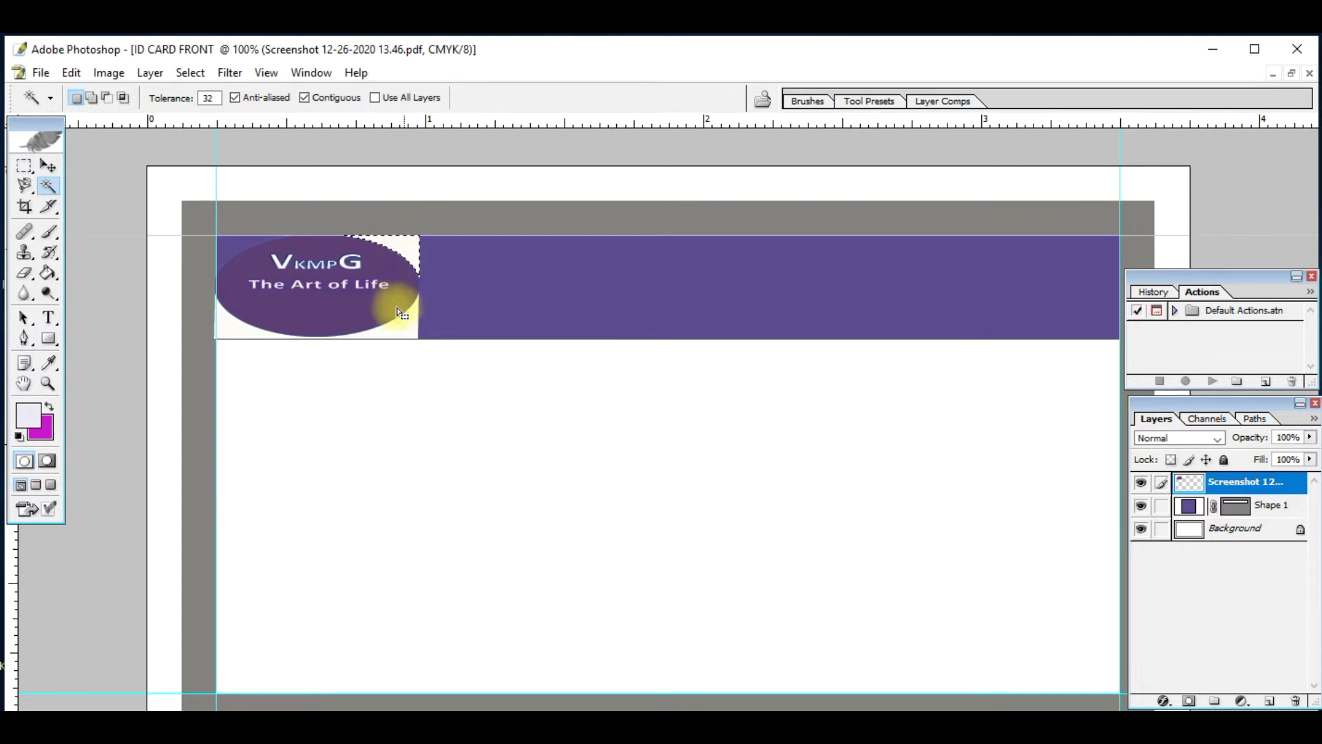
{"action": "left_click", "coordinate": [399, 330]}
{"action": "key", "text": "Delete"}
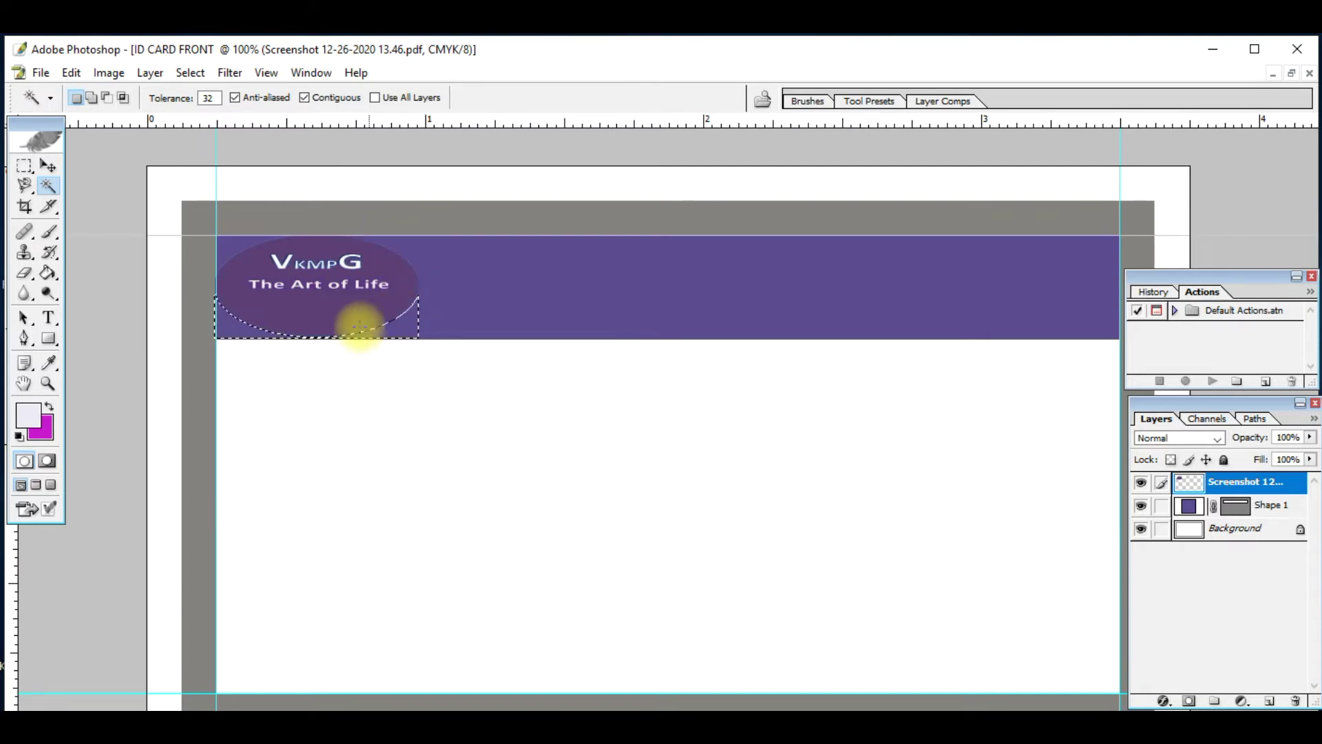
{"action": "left_click", "coordinate": [439, 362]}
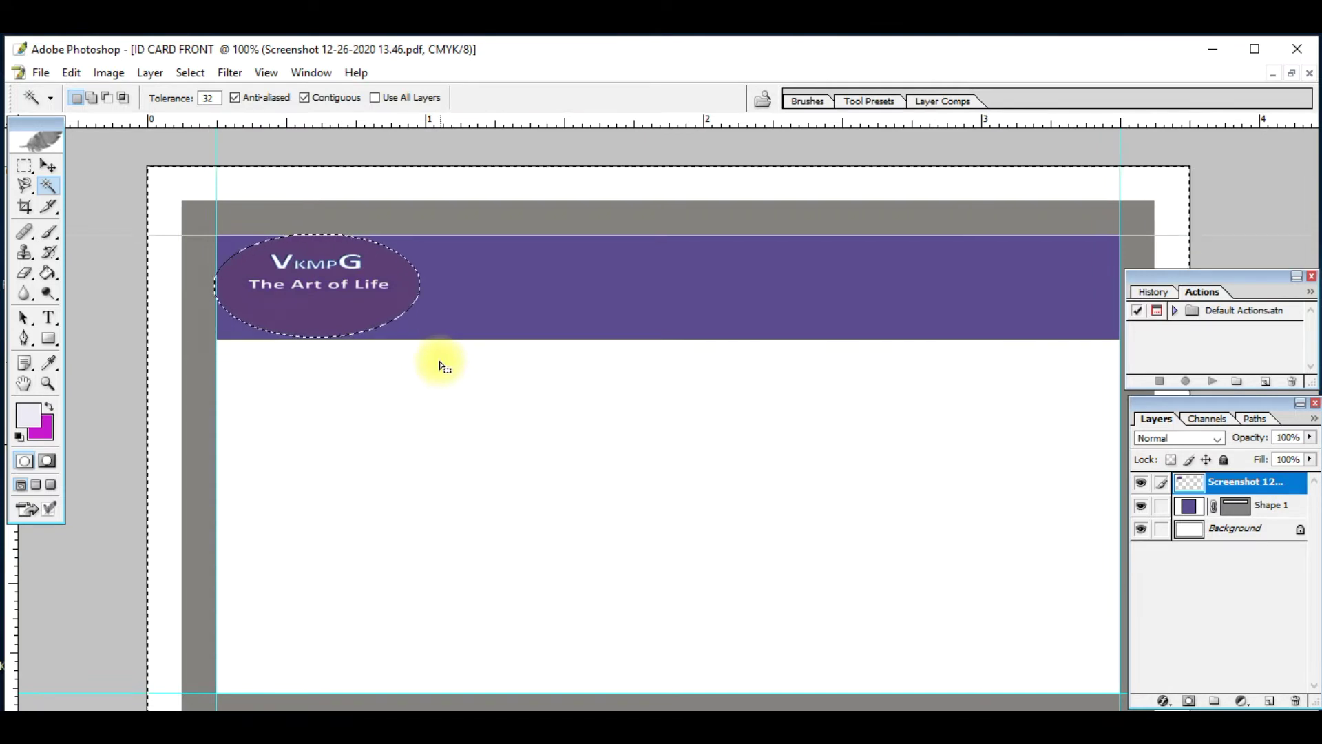
{"action": "key", "text": "ctrl+d"}
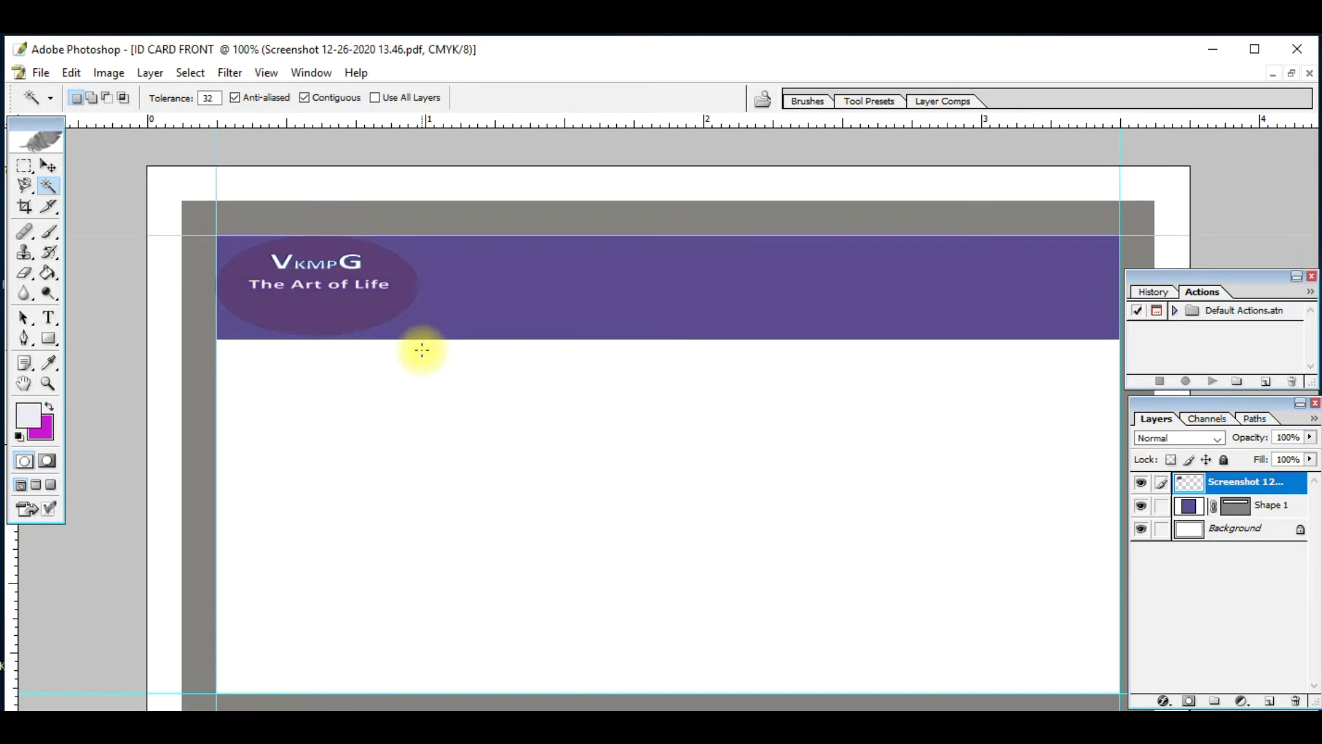
{"action": "left_click", "coordinate": [49, 318]}
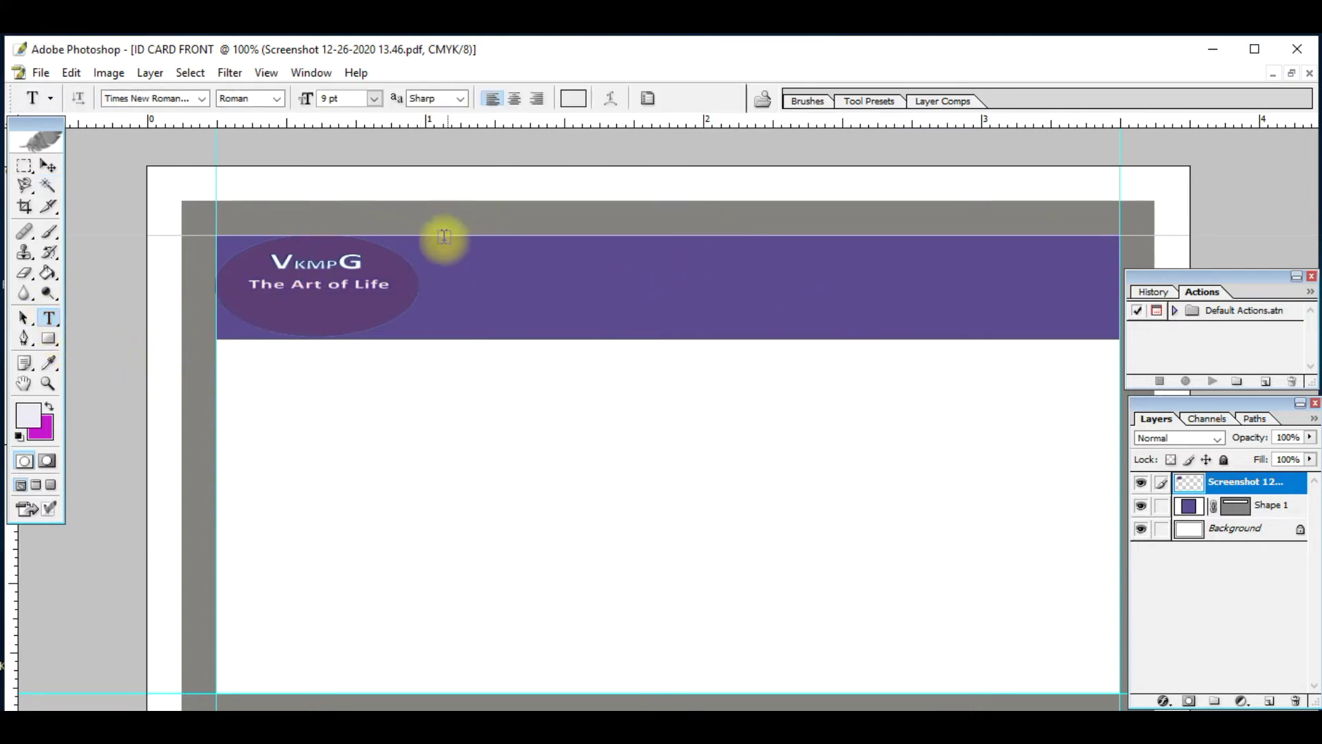
Step: Paste the VKMPG CENTRAL SCHOOL heading onto the purple band and enlarge it
{"action": "left_click_drag", "start_coordinate": [429, 246], "coordinate": [1119, 329]}
{"action": "left_click", "coordinate": [374, 98]}
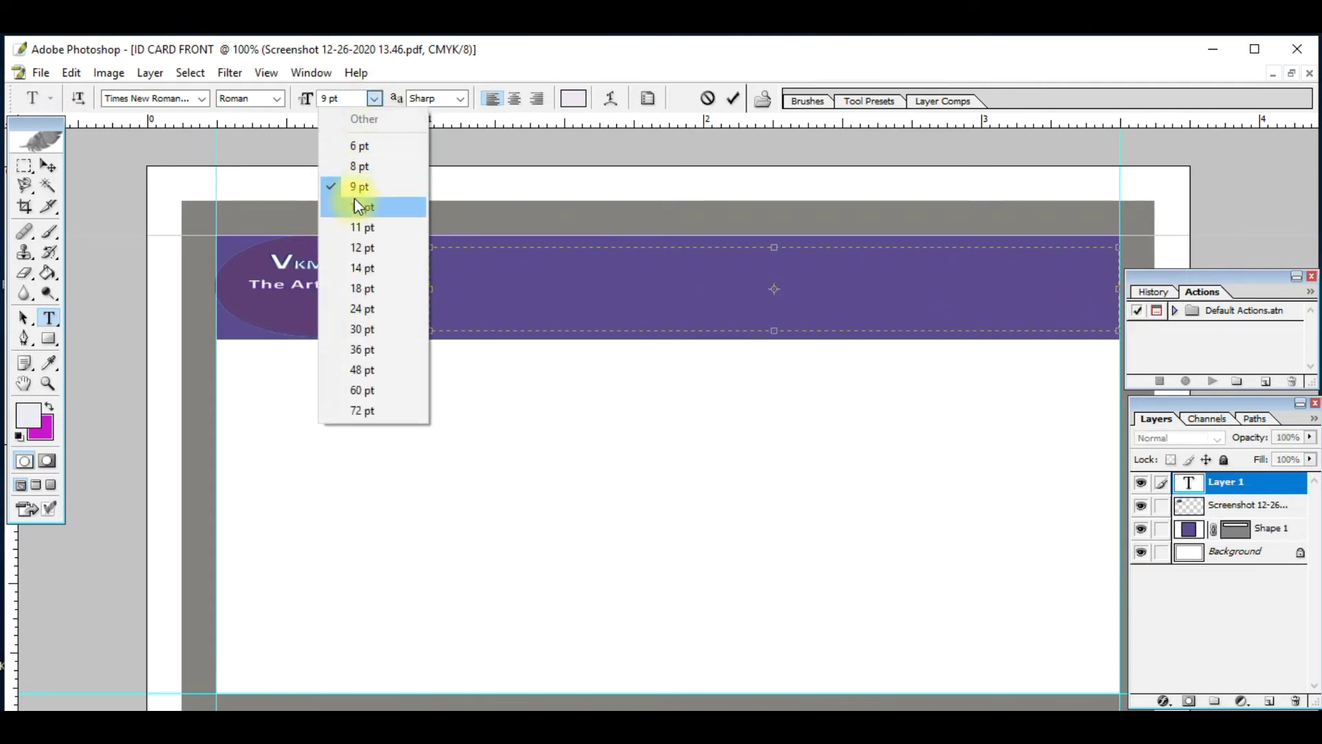
{"action": "left_click", "coordinate": [354, 166]}
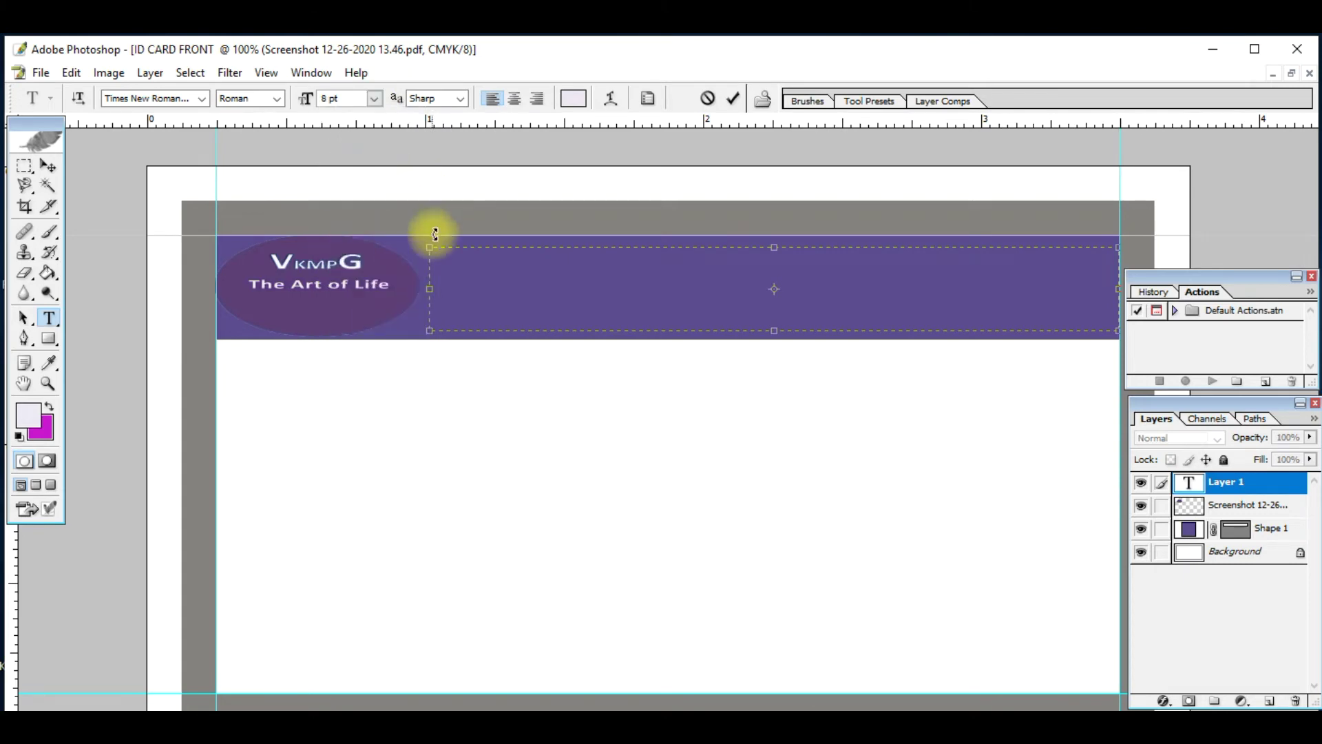
{"action": "type", "text": "VKMPG CENTRAL SCHOOL"}
{"action": "left_click_drag", "start_coordinate": [453, 264], "coordinate": [831, 298]}
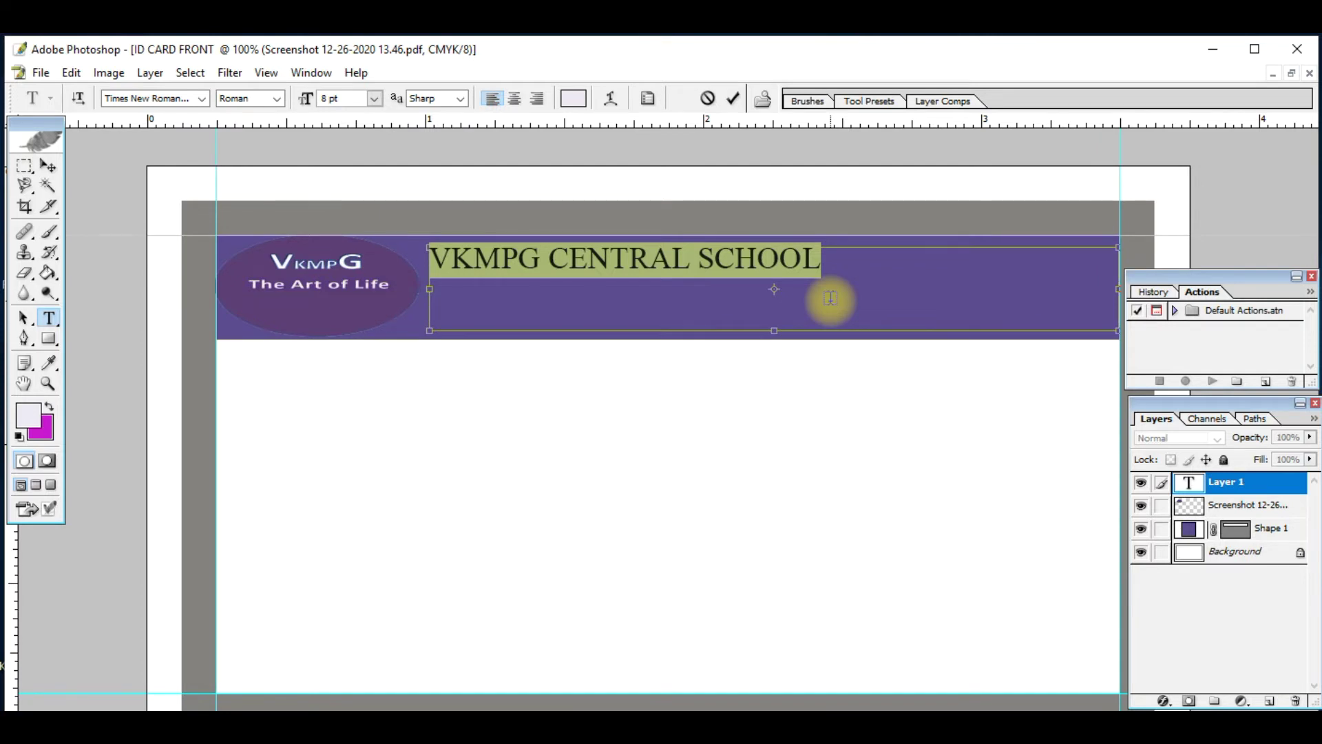
{"action": "key", "text": "ctrl+shift+period"}
{"action": "key", "text": "ctrl+shift+period"}
{"action": "key", "text": "ctrl+shift+period"}
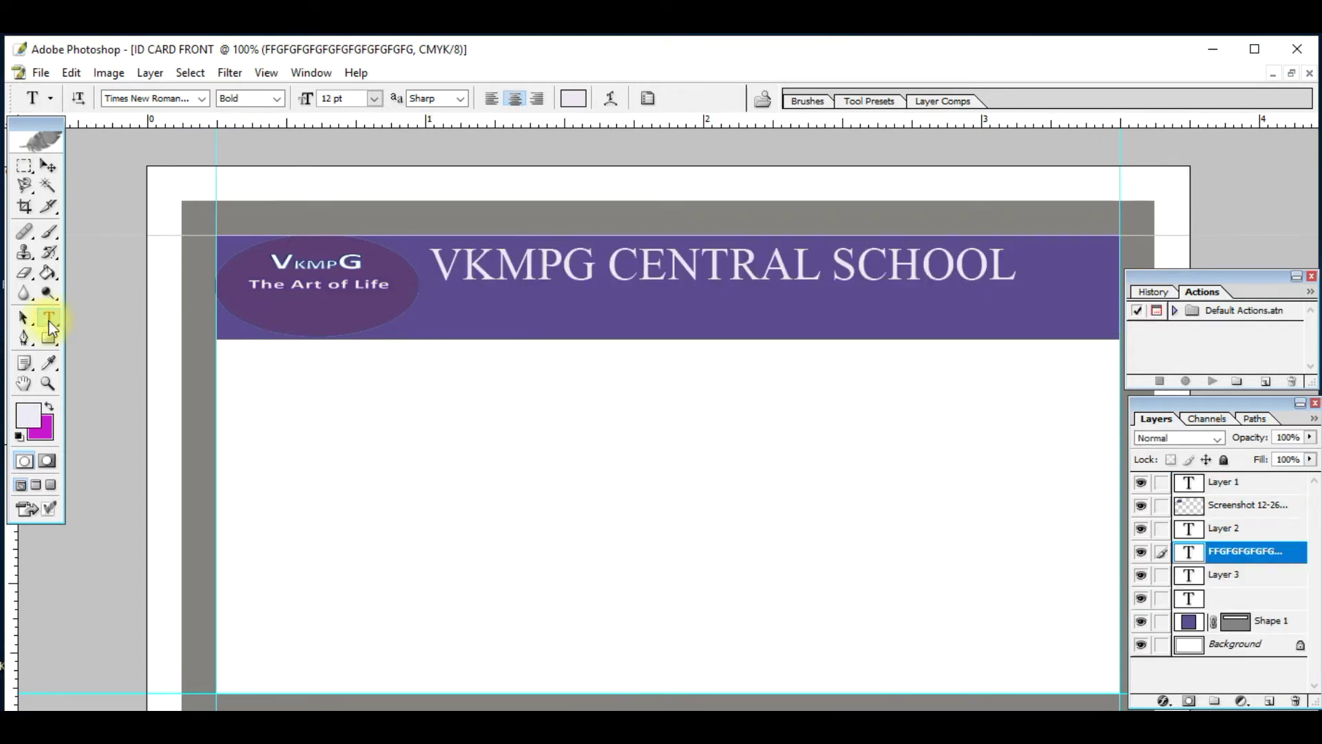
Step: Add an ERNAKULAM NORTH line beneath the heading at 9 pt
{"action": "left_click_drag", "start_coordinate": [428, 294], "coordinate": [1034, 319]}
{"action": "key", "text": "Escape"}
{"action": "left_click", "coordinate": [448, 310]}
{"action": "type", "text": "ERNAKULAM NORTH"}
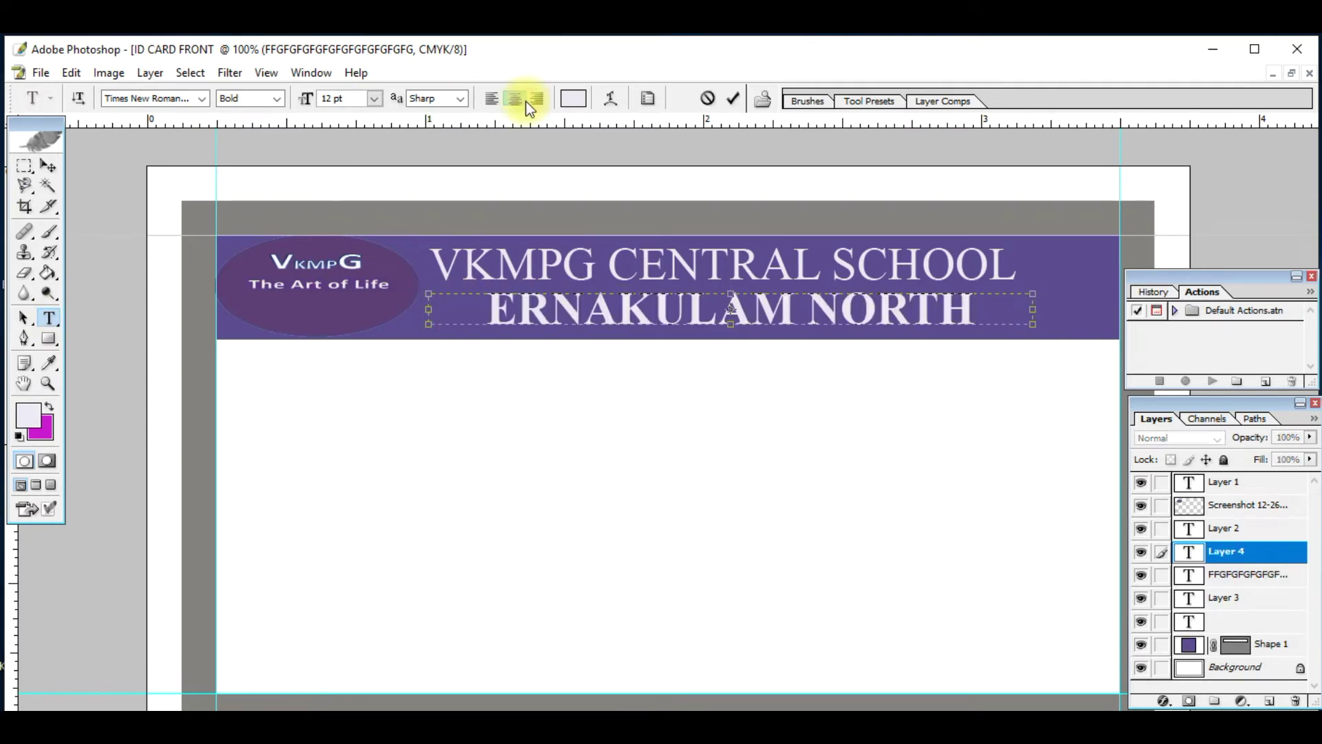
{"action": "left_click_drag", "start_coordinate": [483, 313], "coordinate": [993, 375]}
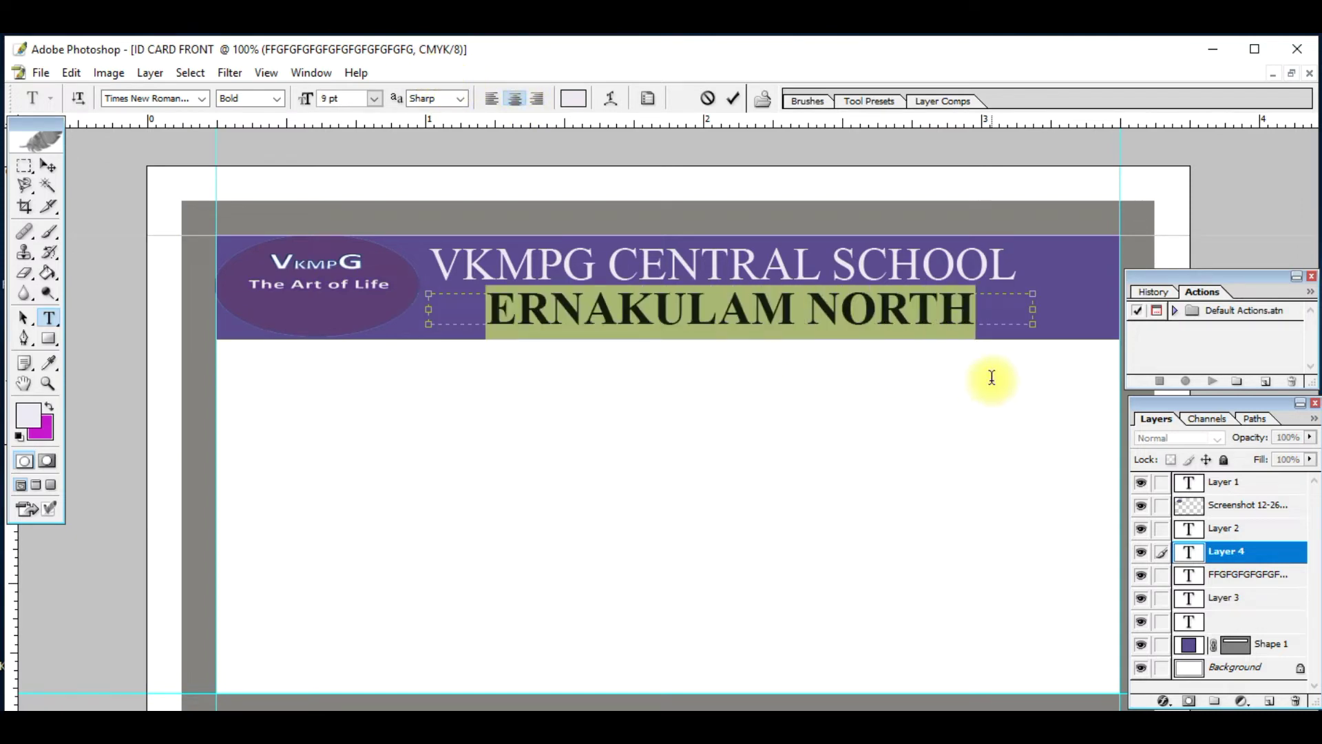
{"action": "left_click", "coordinate": [373, 100]}
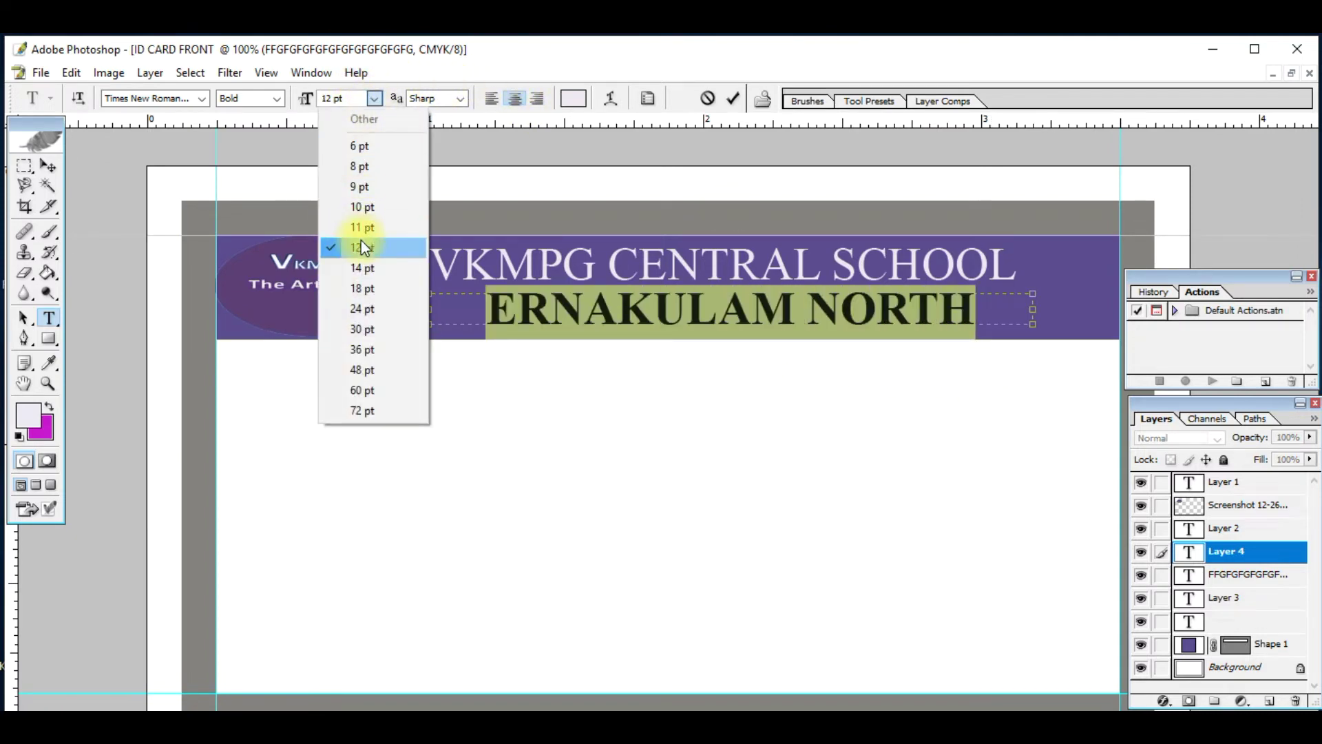
{"action": "left_click", "coordinate": [361, 188]}
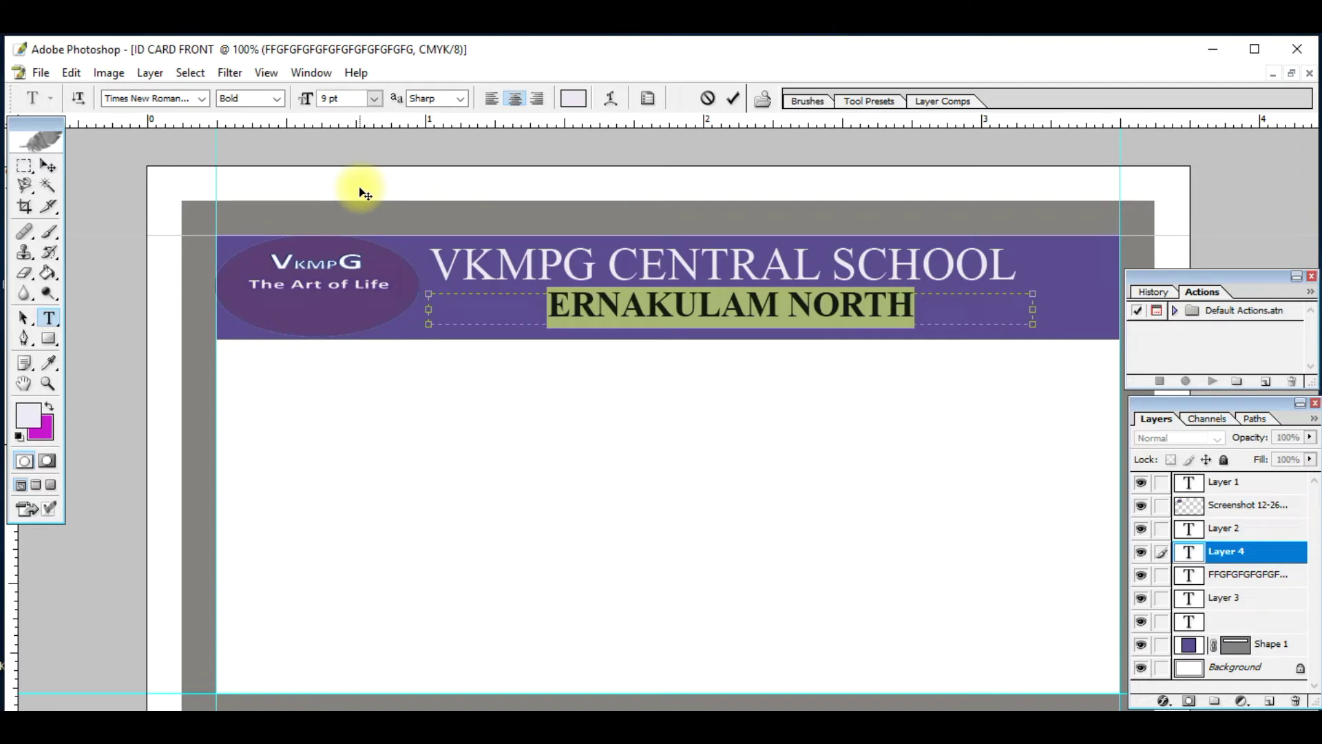
{"action": "left_click", "coordinate": [234, 372]}
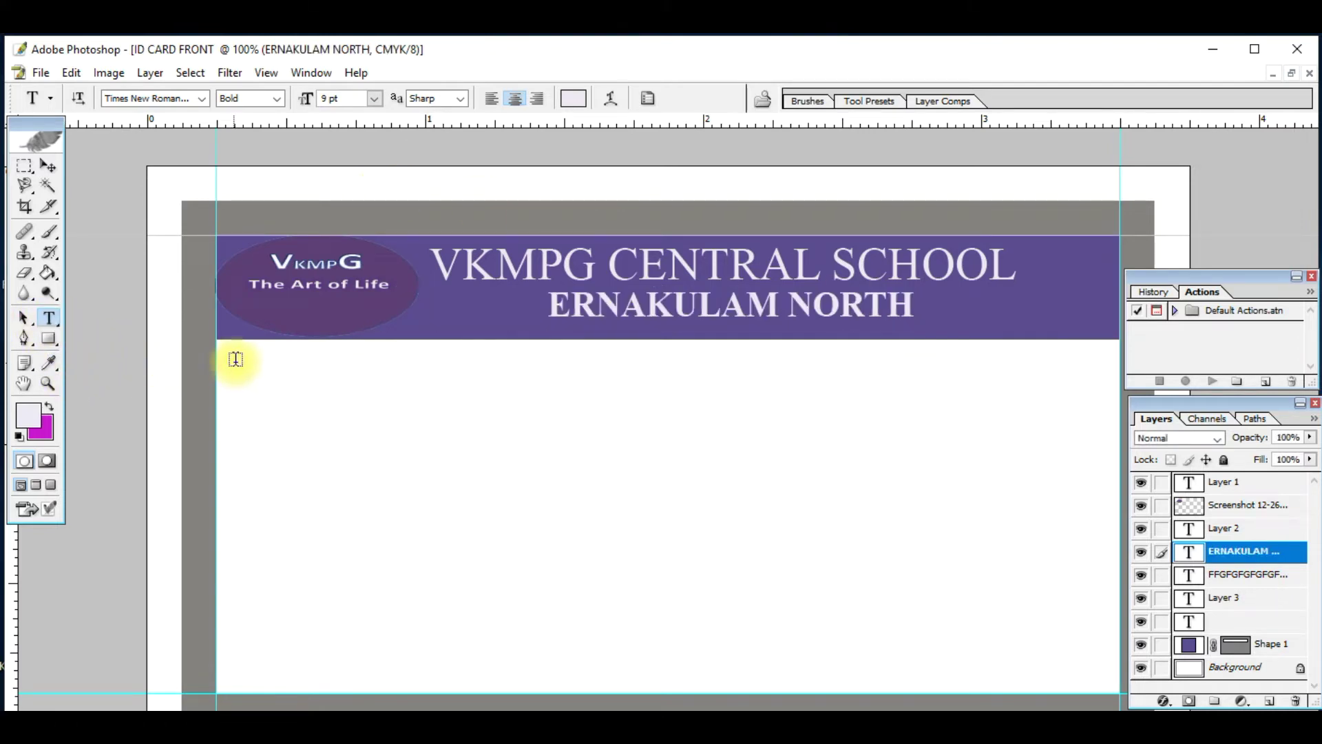
{"action": "left_click_drag", "start_coordinate": [237, 358], "coordinate": [605, 661]}
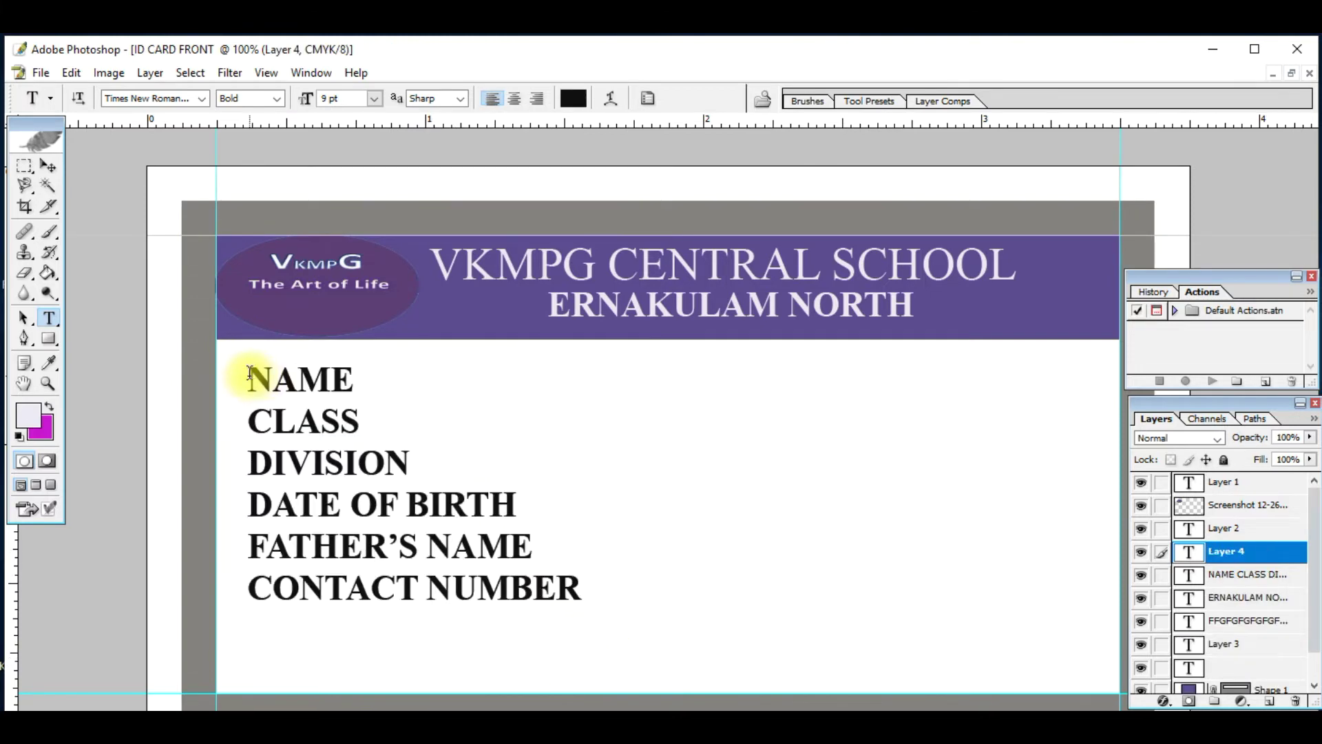
Step: Shrink the six field labels, NAME through CONTACT NUMBER, to 6 pt
{"action": "left_click_drag", "start_coordinate": [249, 372], "coordinate": [585, 610]}
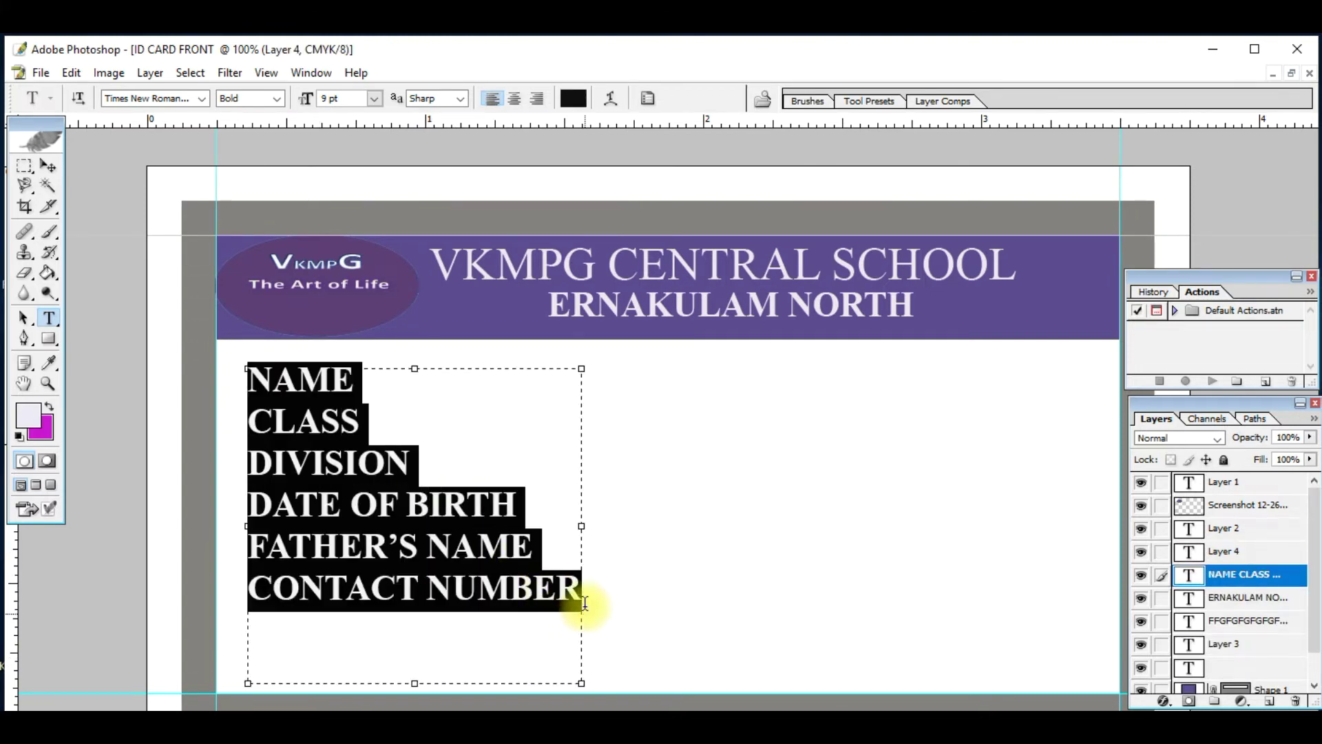
{"action": "left_click", "coordinate": [376, 100]}
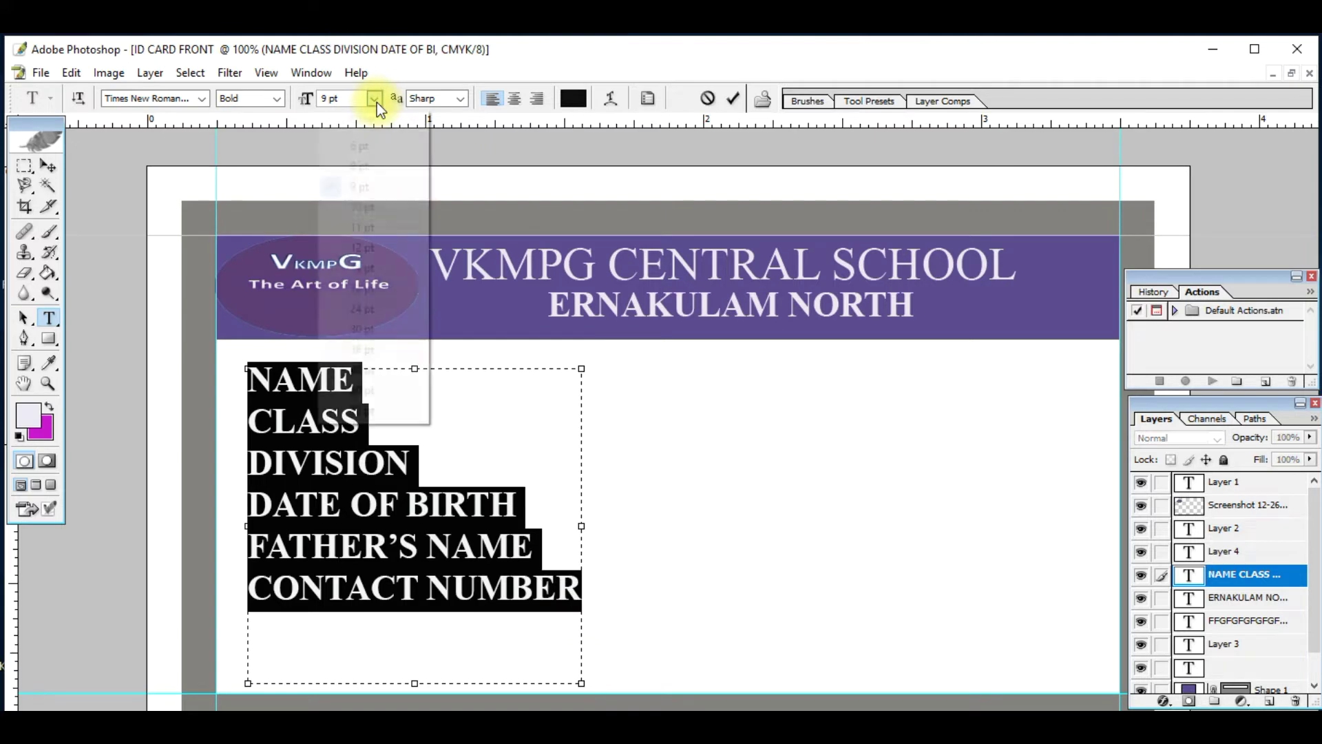
{"action": "left_click", "coordinate": [362, 167]}
{"action": "key", "text": "ctrl+shift+comma"}
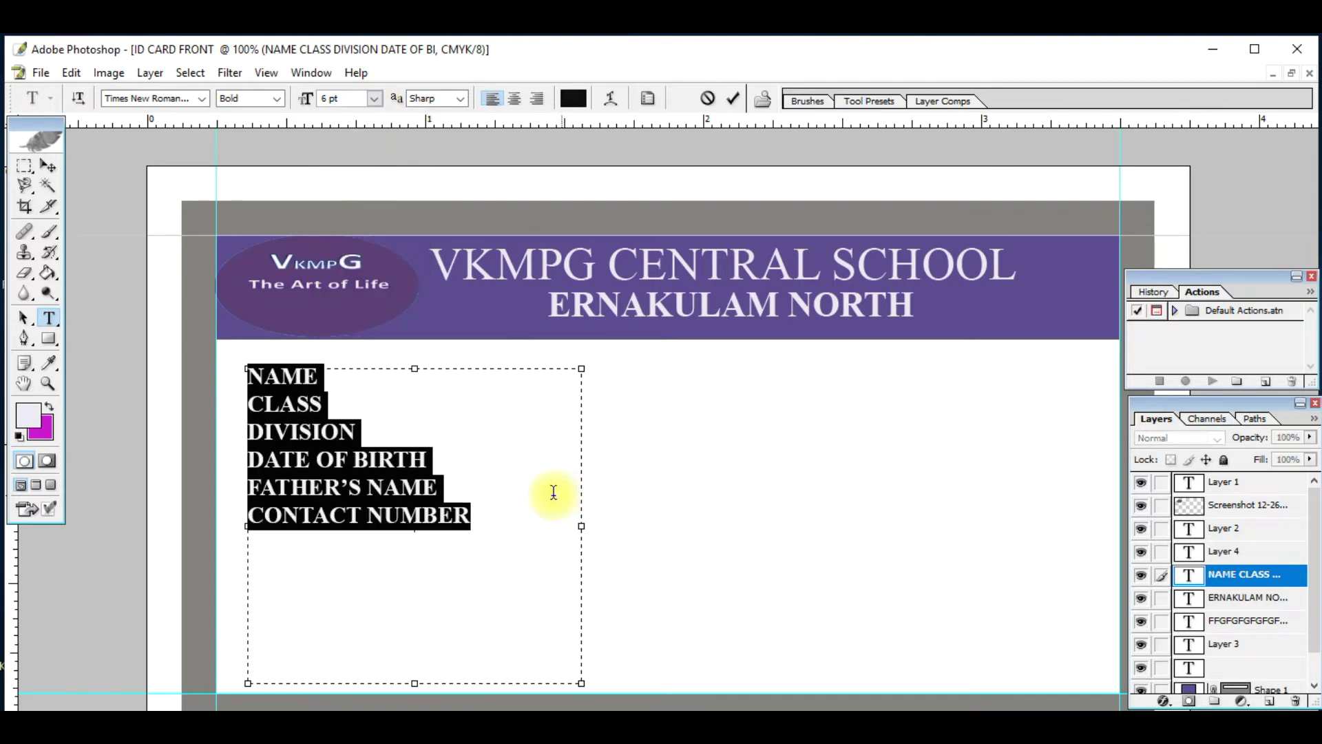
Step: Insert blank lines between the labels and add a vertical guide beside them
{"action": "left_click", "coordinate": [327, 382]}
{"action": "key", "text": "Return"}
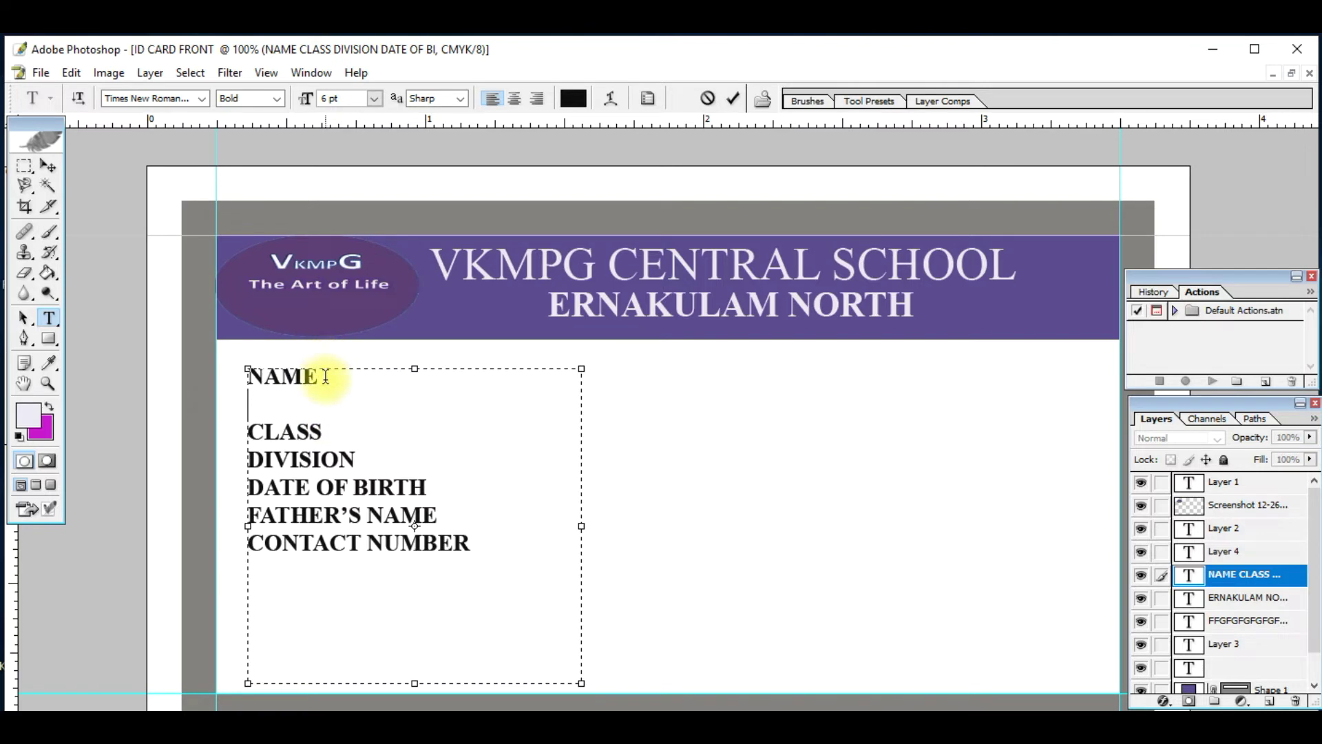
{"action": "key", "text": "Return"}
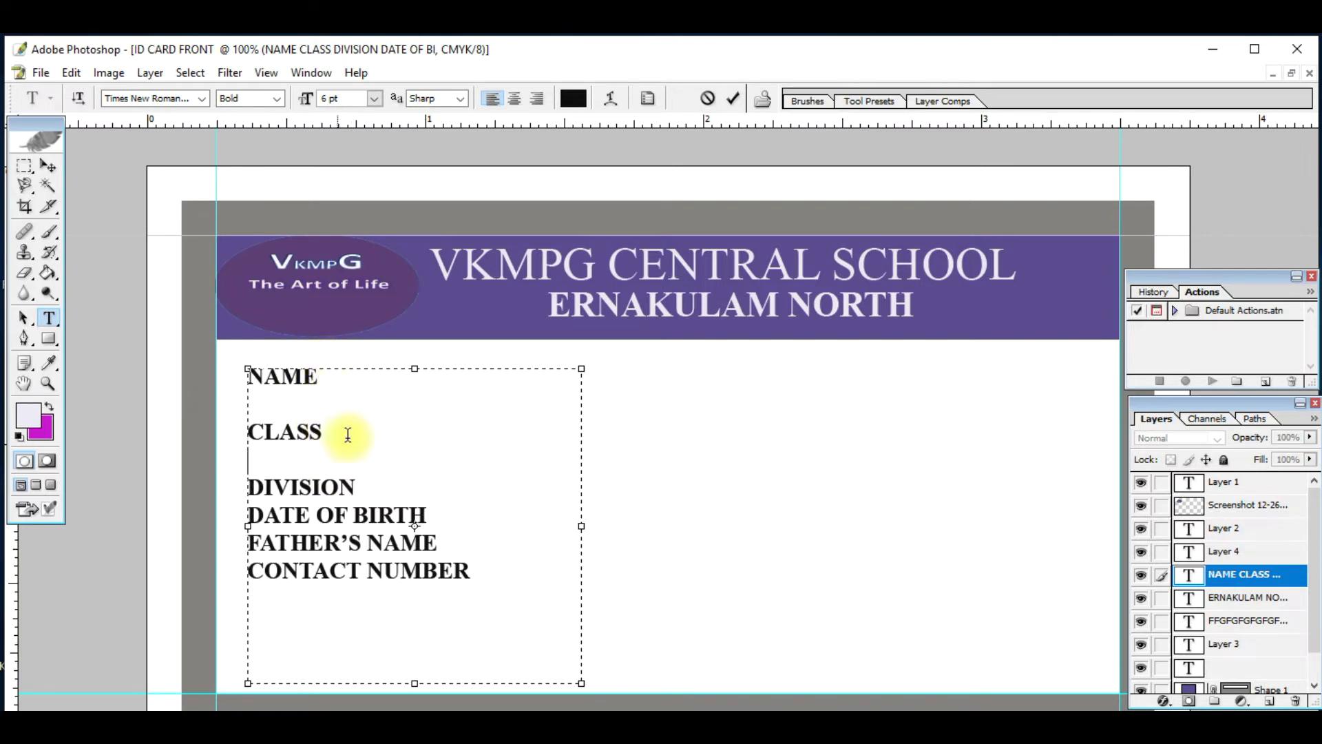
{"action": "left_click", "coordinate": [359, 471]}
{"action": "key", "text": "Return"}
{"action": "key", "text": "Down"}
{"action": "key", "text": "Return"}
{"action": "key", "text": "Down"}
{"action": "key", "text": "Return"}
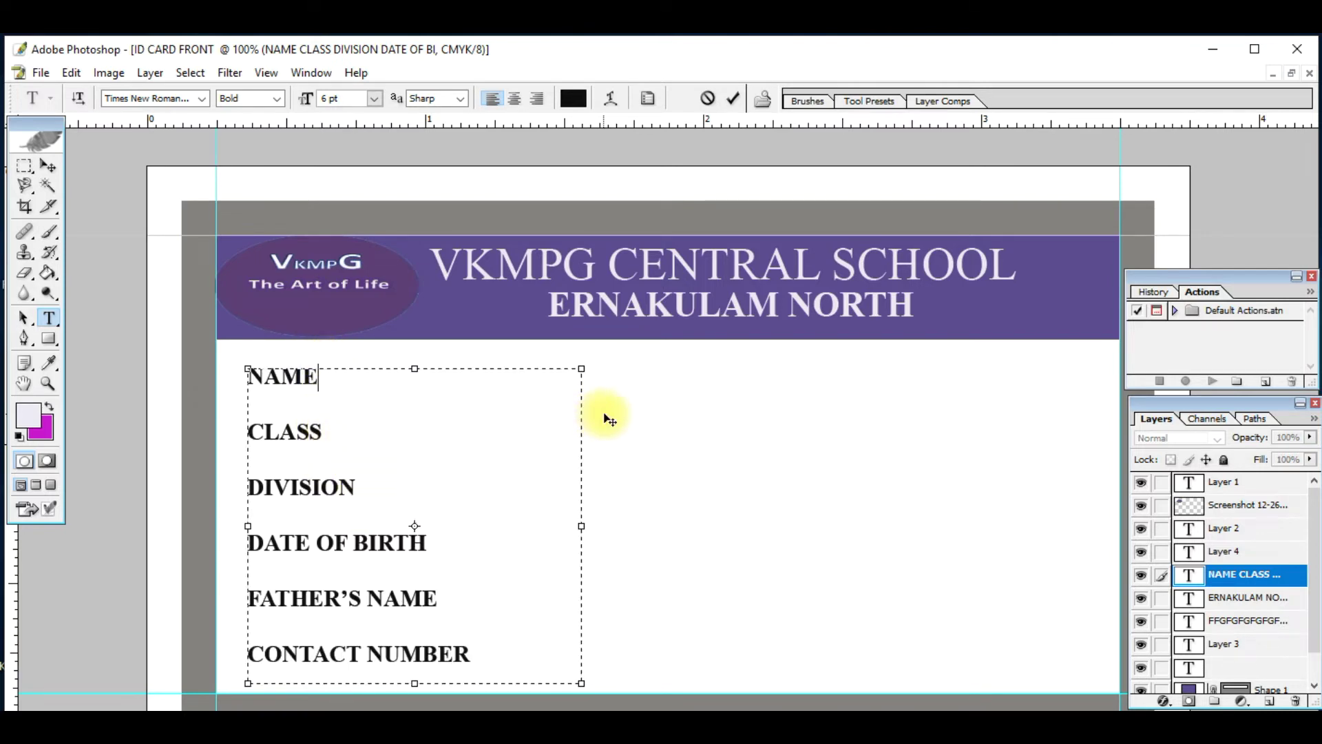
{"action": "key", "text": "ctrl+Return"}
{"action": "key", "text": "v"}
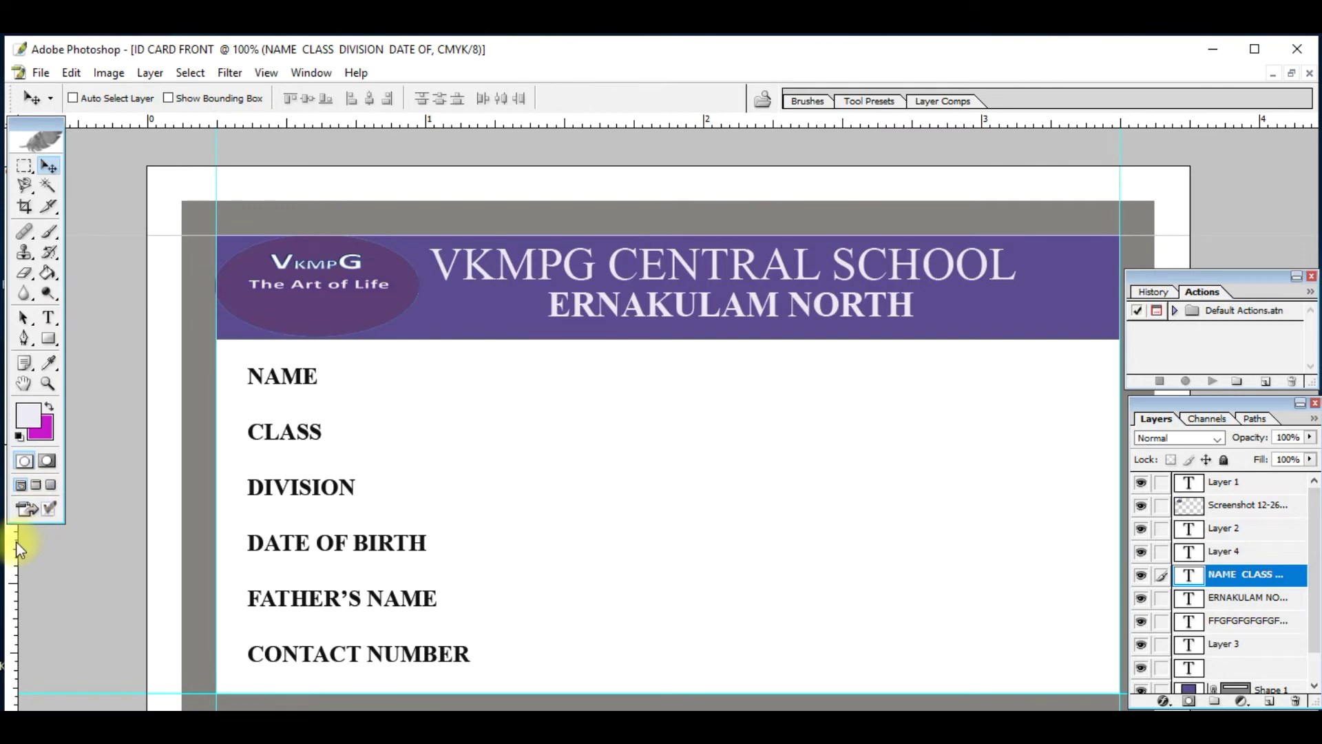
{"action": "left_click_drag", "start_coordinate": [20, 539], "coordinate": [475, 536]}
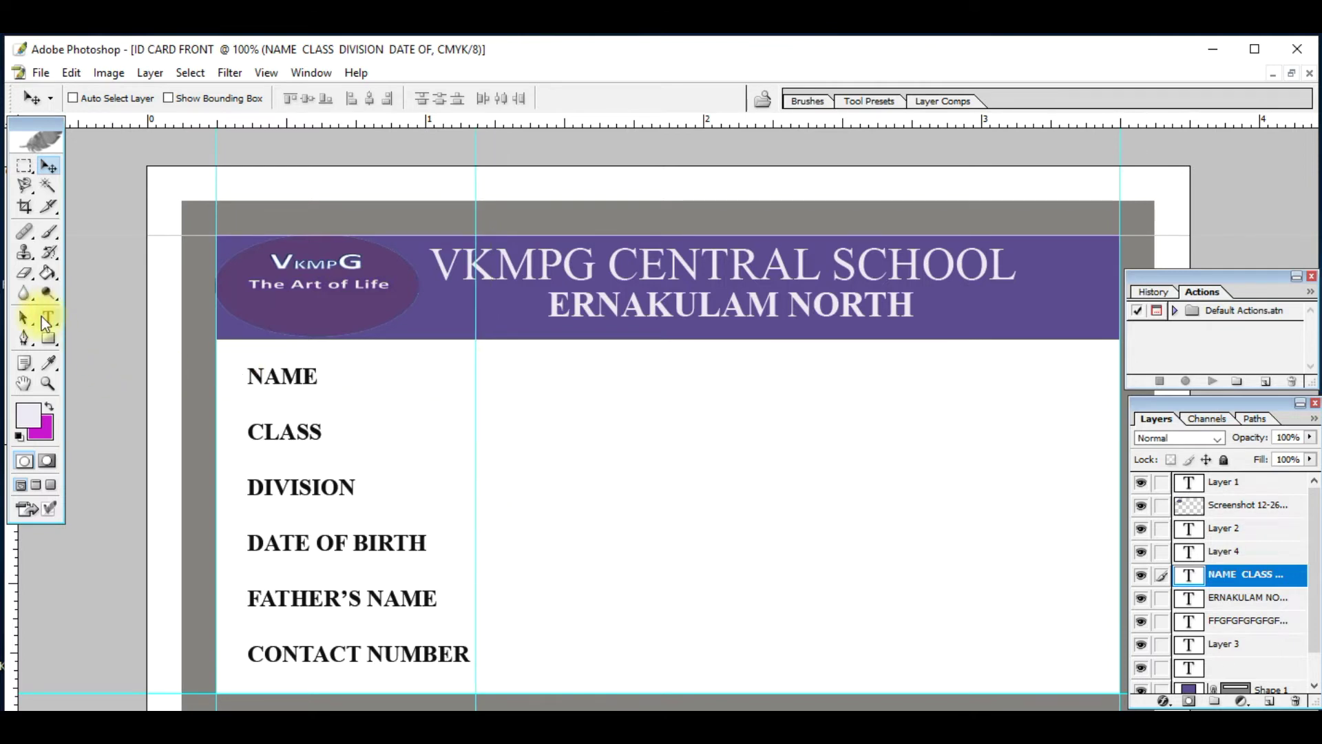
Step: Type a colon after each field label, aligned at the guide beside NAME
{"action": "left_click", "coordinate": [45, 318]}
{"action": "left_click", "coordinate": [475, 381]}
{"action": "type", "text": ":"}
{"action": "key", "text": "Return"}
{"action": "type", "text": ":"}
{"action": "key", "text": "Return"}
{"action": "type", "text": ":"}
{"action": "key", "text": "Return"}
{"action": "type", "text": ":"}
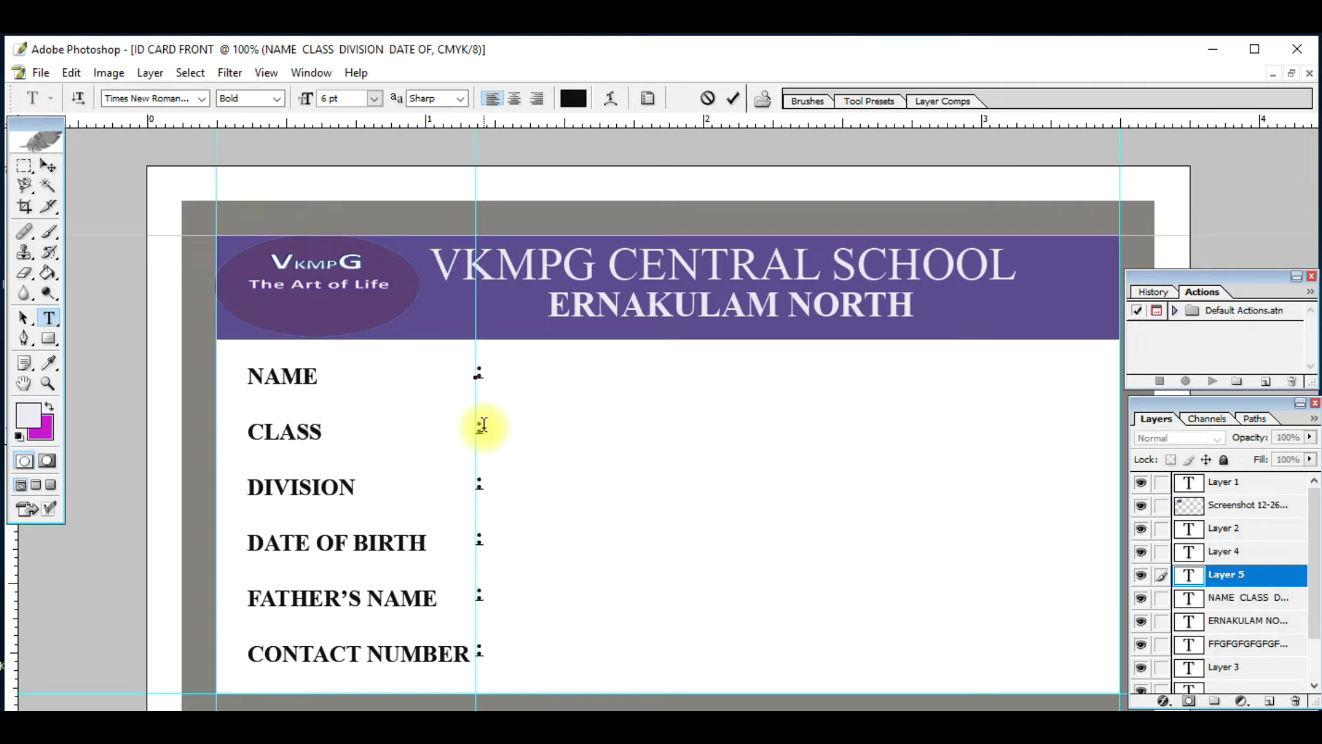
{"action": "key", "text": "ctrl+Return"}
Step: Add a guide right of the colons and enter the values, including class X and division A
{"action": "key", "text": "m"}
{"action": "left_click_drag", "start_coordinate": [264, 612], "coordinate": [508, 641]}
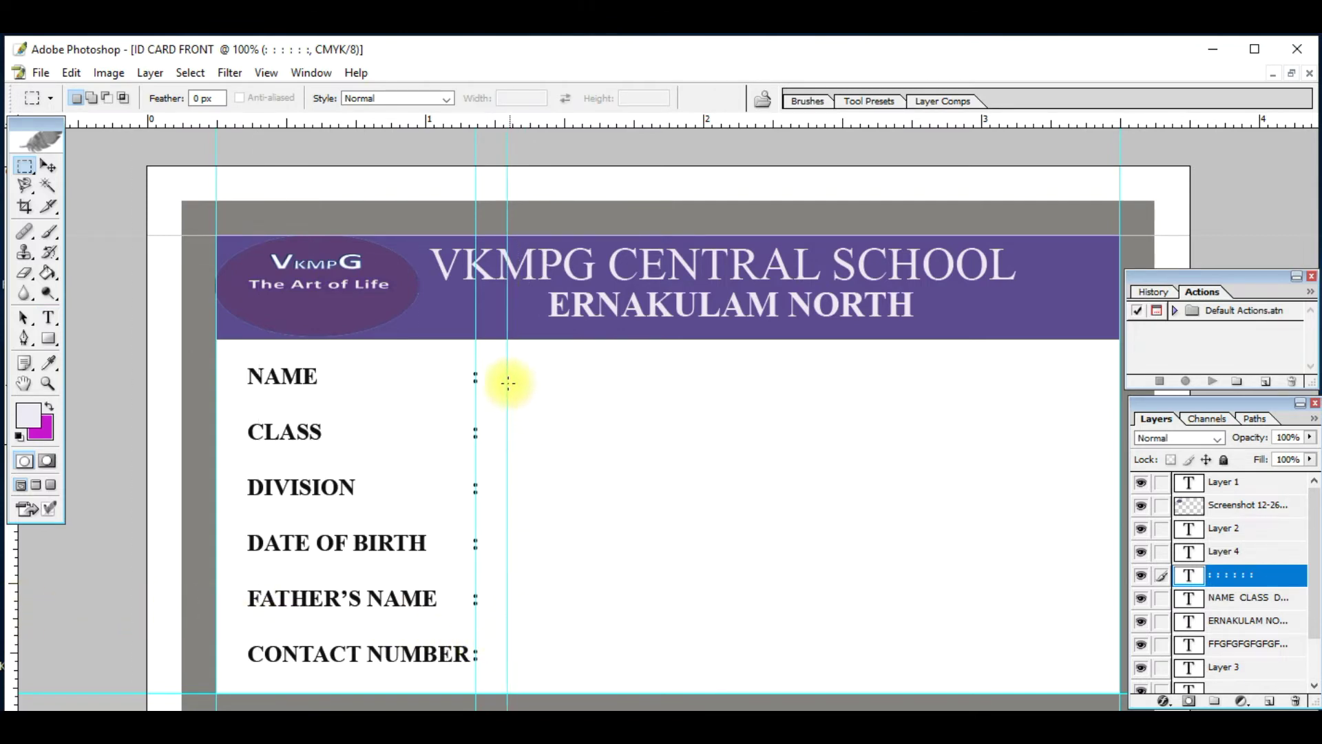
{"action": "left_click", "coordinate": [48, 321]}
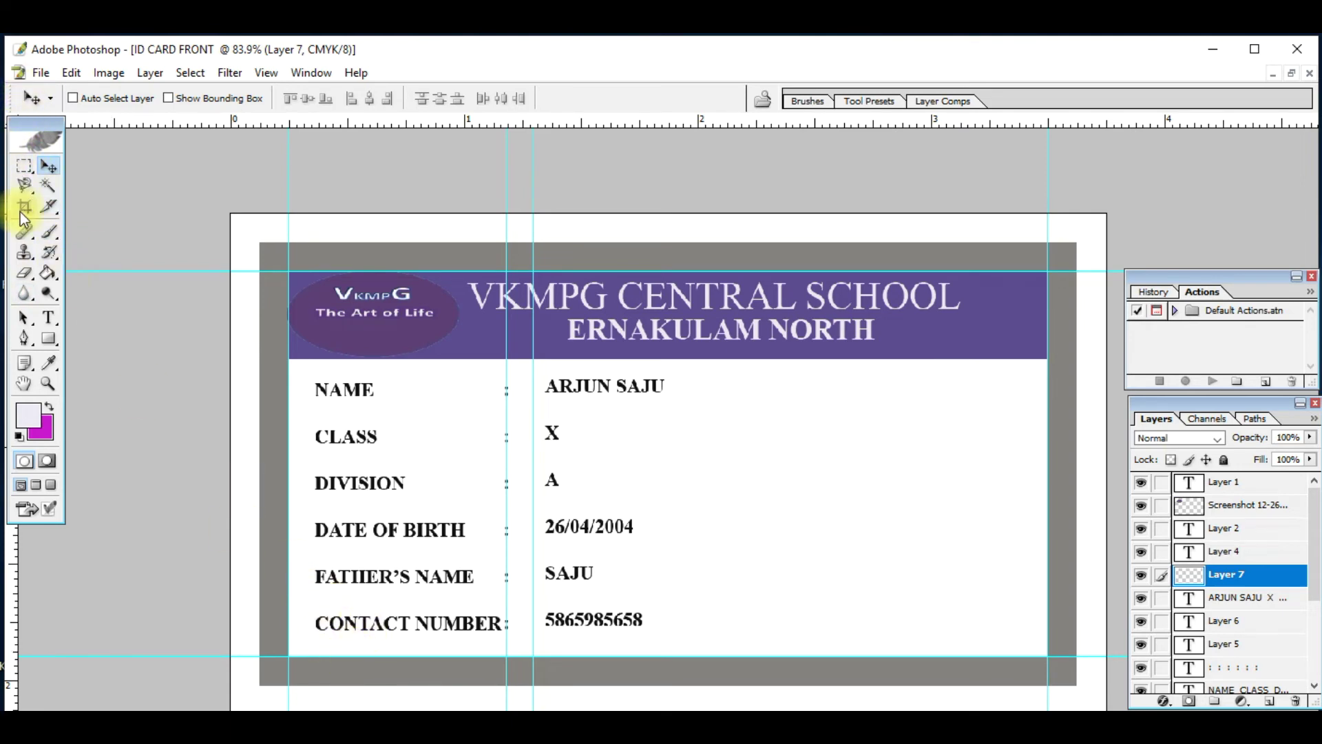
{"action": "left_click", "coordinate": [48, 337]}
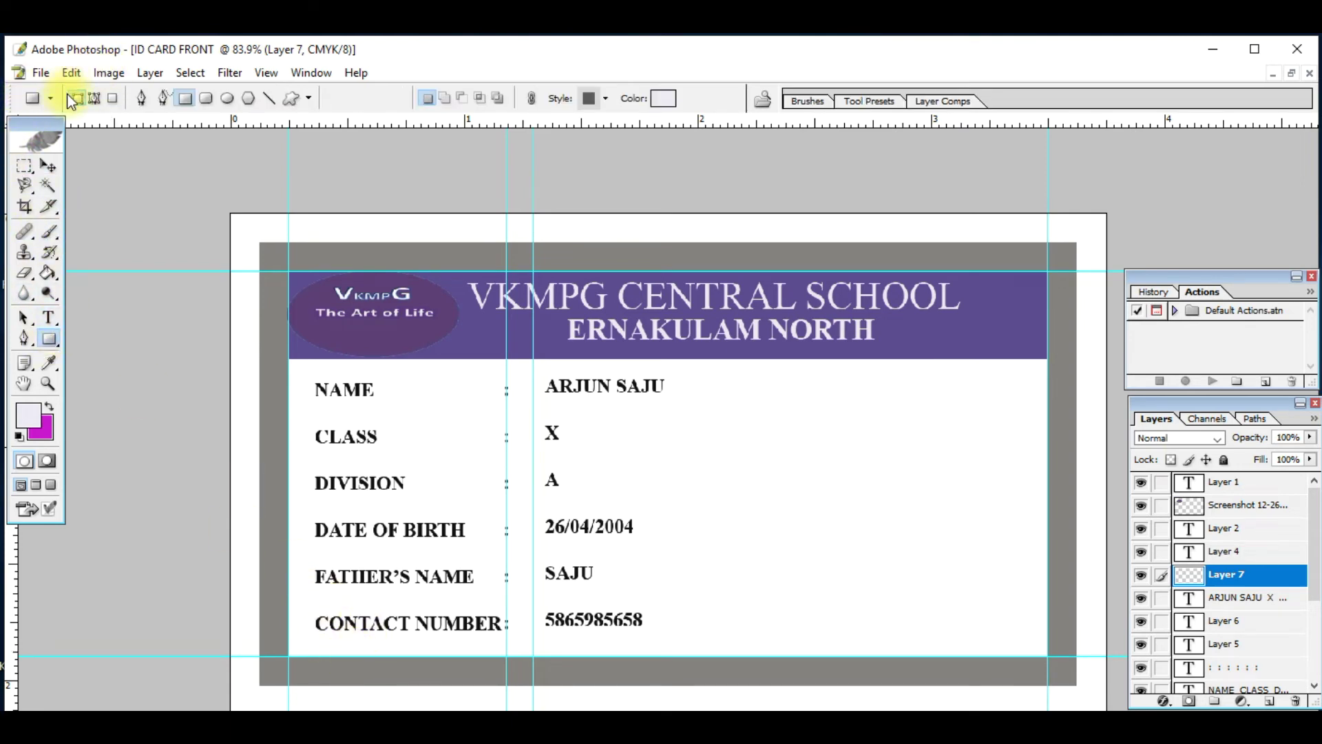
Step: Draw a dark purple bar along the bottom edge of the card
{"action": "left_click_drag", "start_coordinate": [289, 632], "coordinate": [906, 651]}
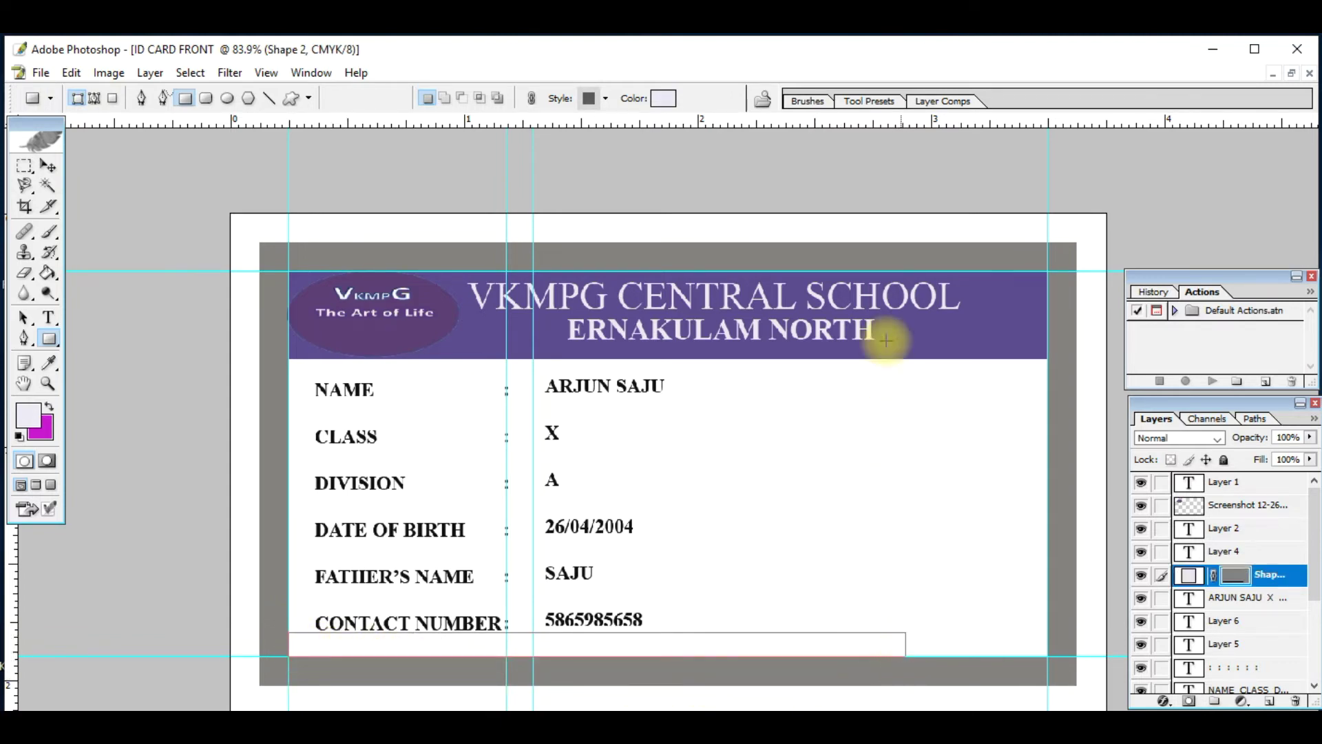
{"action": "left_click", "coordinate": [668, 100]}
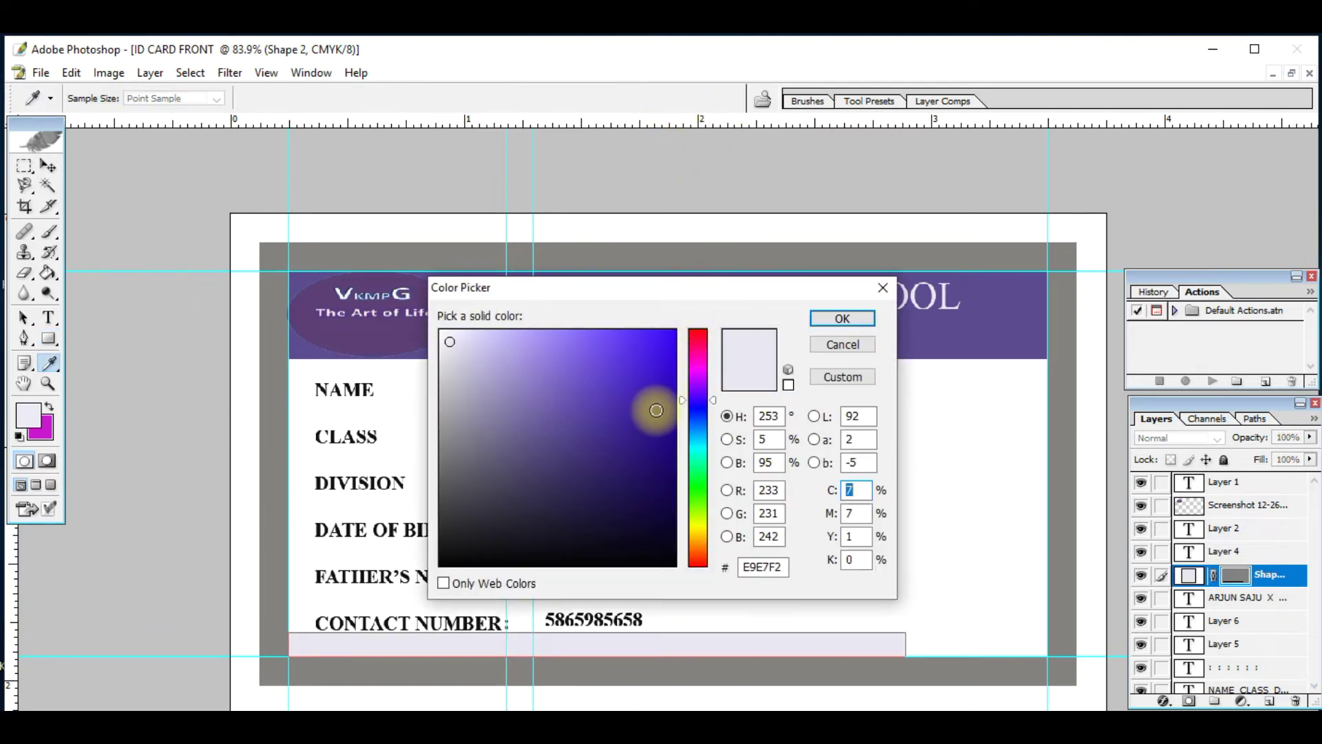
{"action": "left_click", "coordinate": [656, 408]}
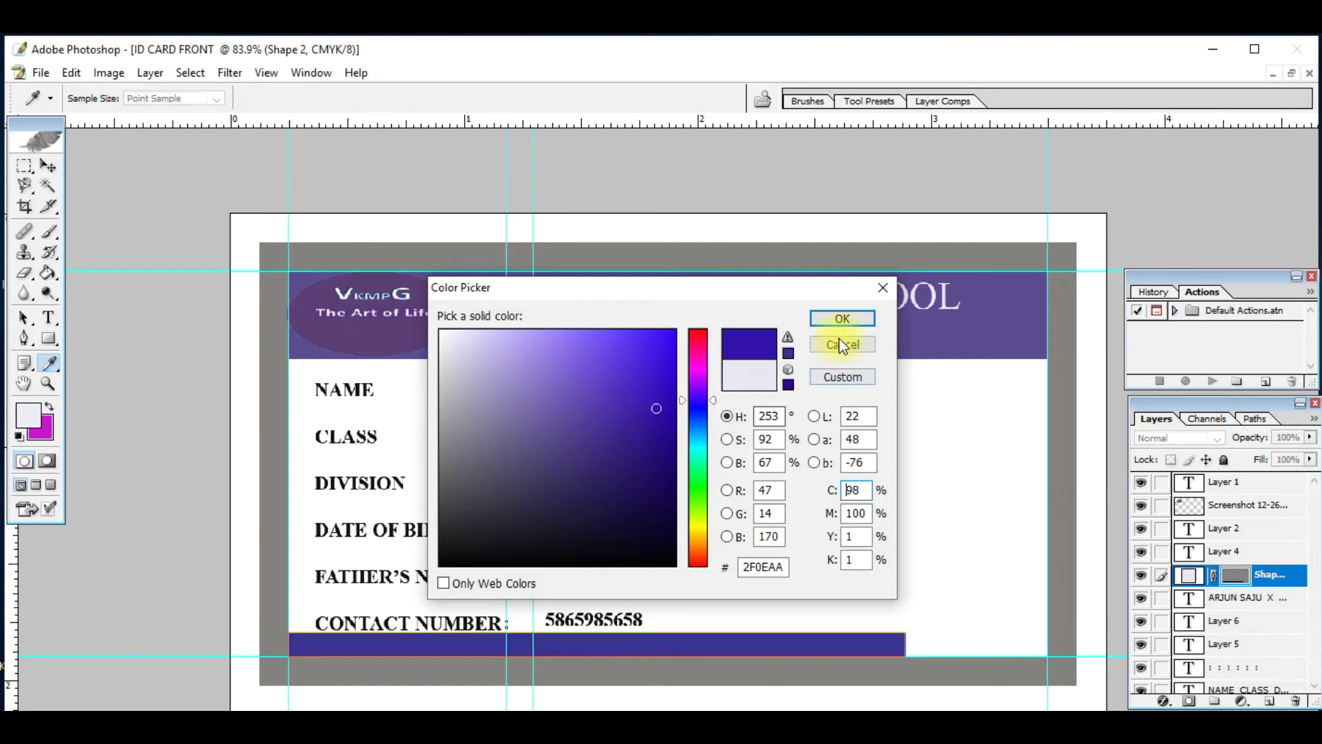
{"action": "left_click", "coordinate": [841, 318]}
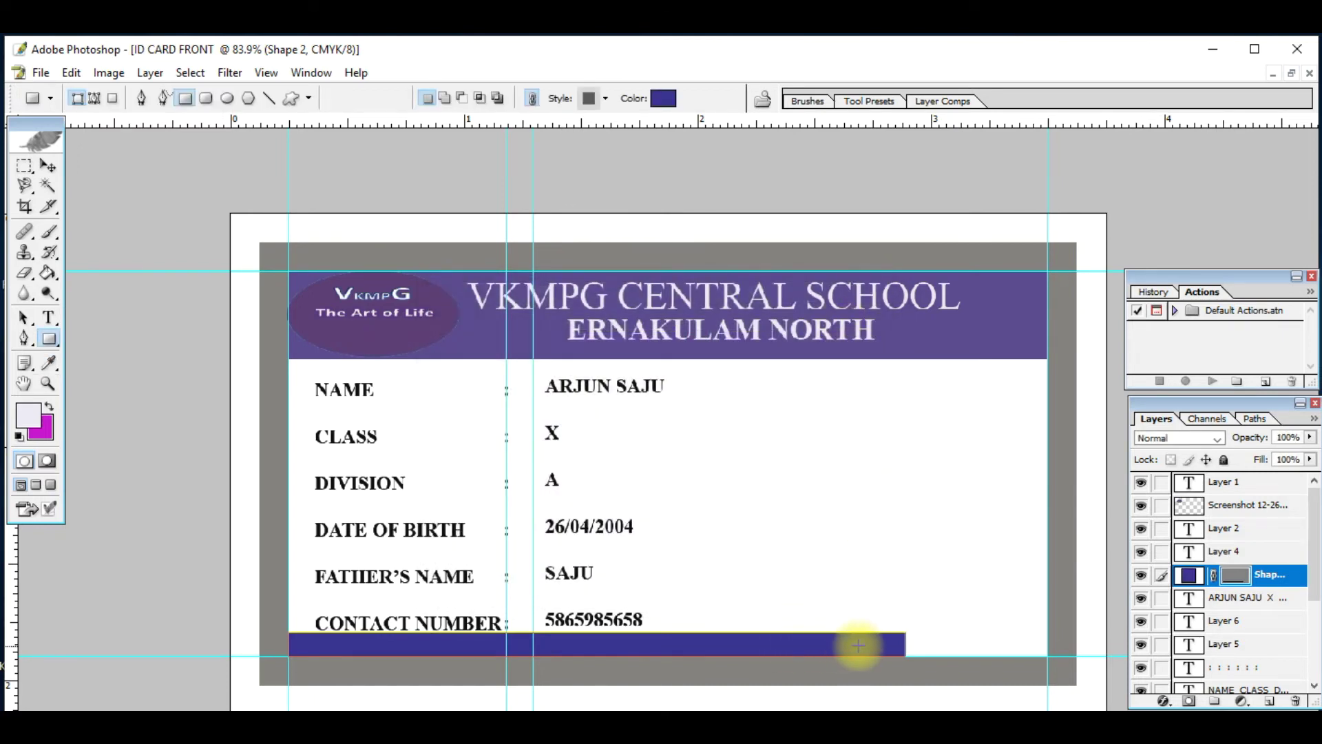
Step: Skew the bottom bar by -20 with Free Transform Path into a slanted band
{"action": "left_click", "coordinate": [71, 73]}
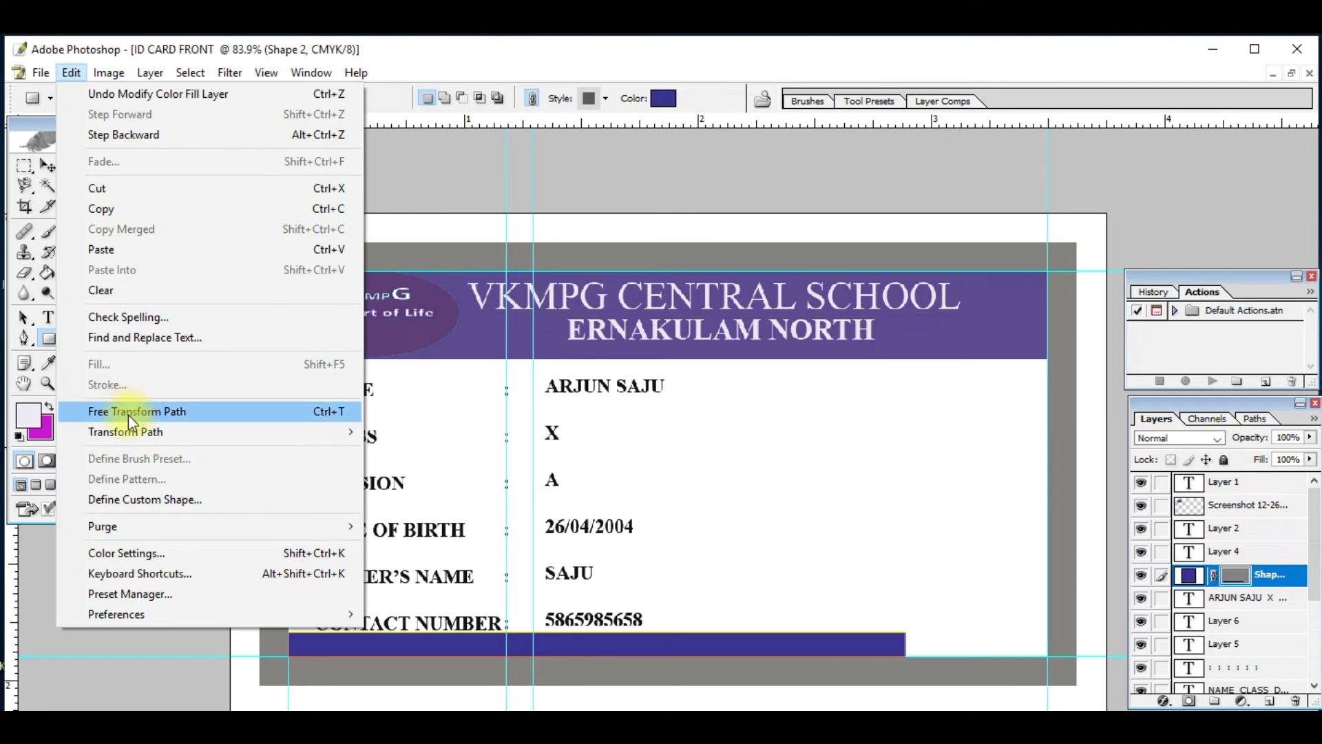
{"action": "left_click", "coordinate": [171, 412]}
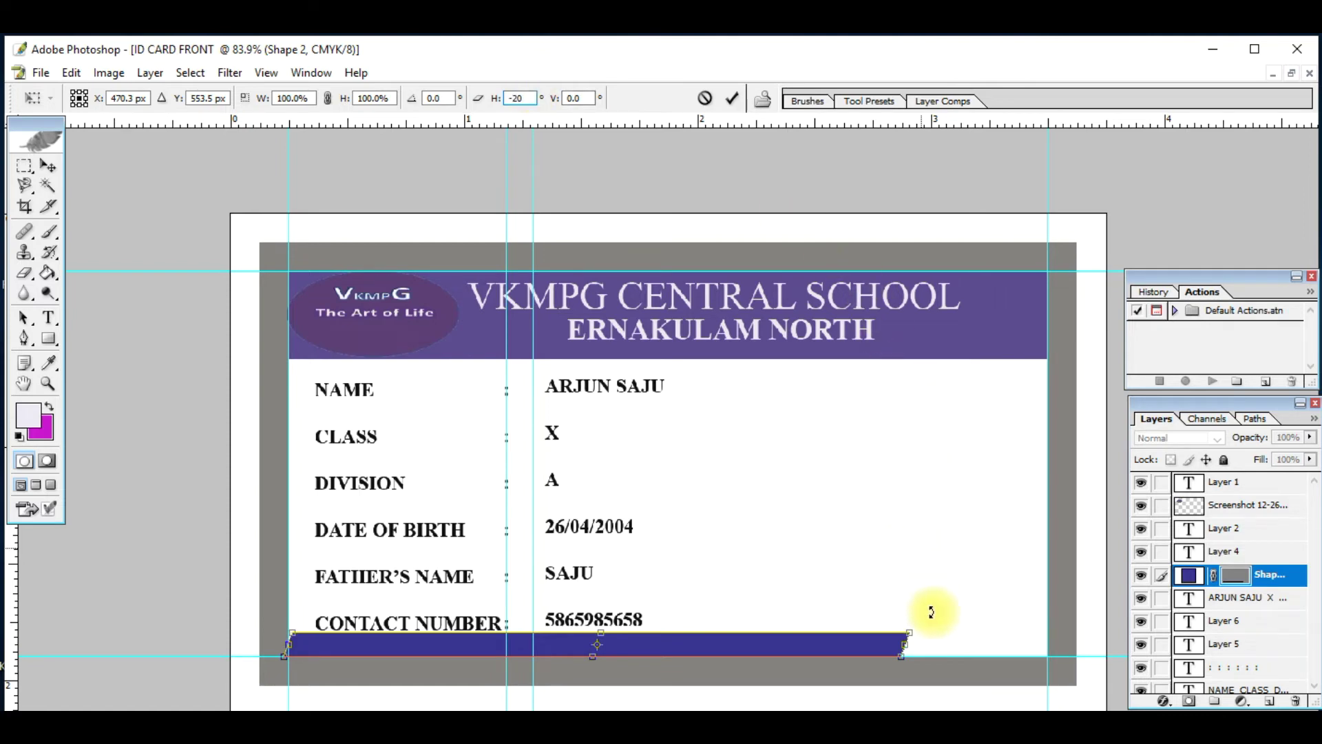
{"action": "left_click", "coordinate": [734, 100]}
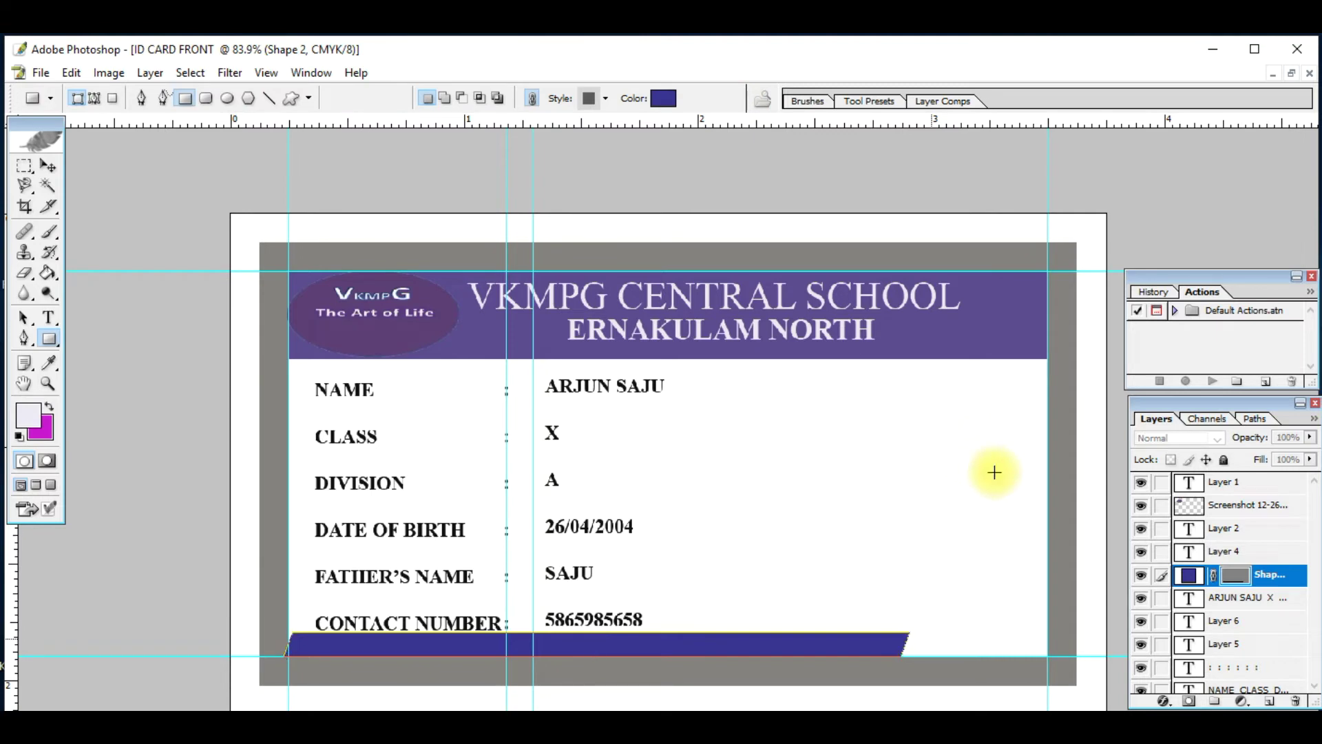
Step: Paste the caption IDENTITY CARD 2021-22 onto the slanted bar, centre-aligned, and commit it
{"action": "left_click", "coordinate": [48, 319]}
{"action": "left_click", "coordinate": [321, 645]}
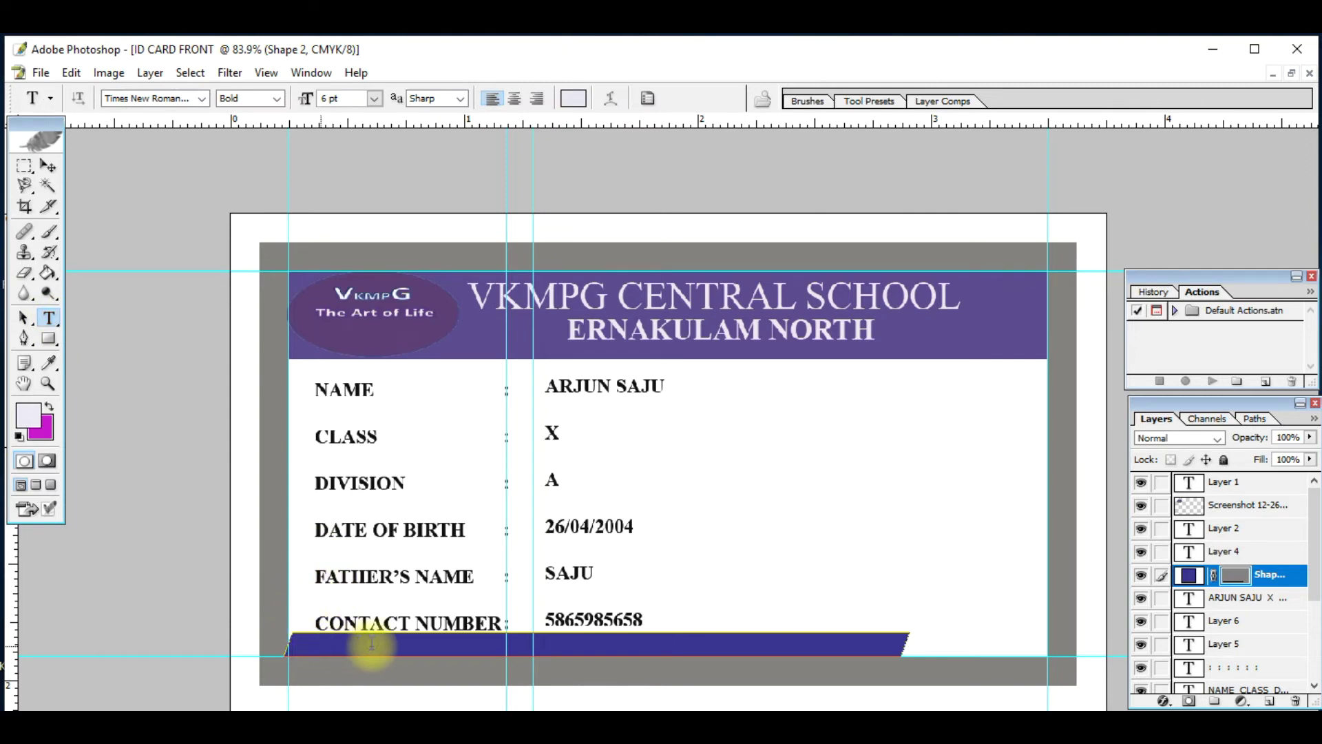
{"action": "type", "text": "IDENTITY CARD  2021-22"}
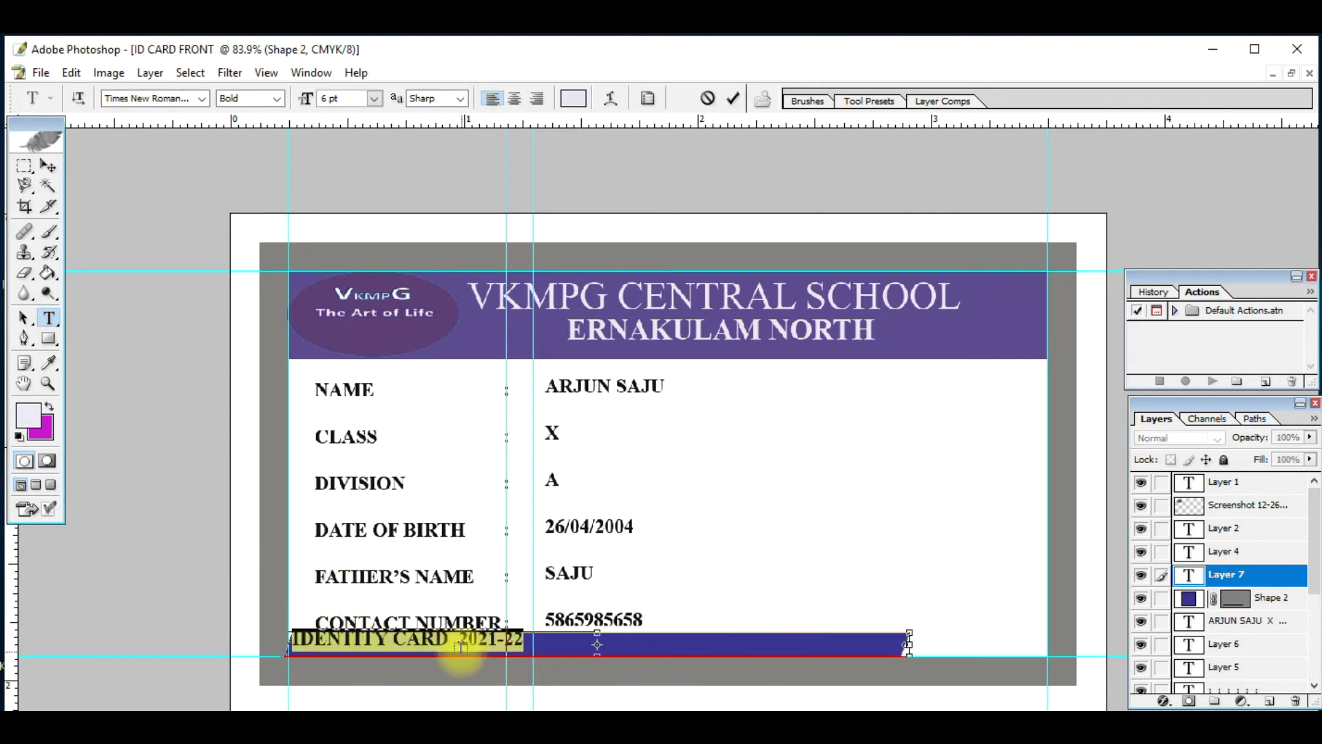
{"action": "left_click", "coordinate": [515, 99]}
{"action": "left_click", "coordinate": [904, 640]}
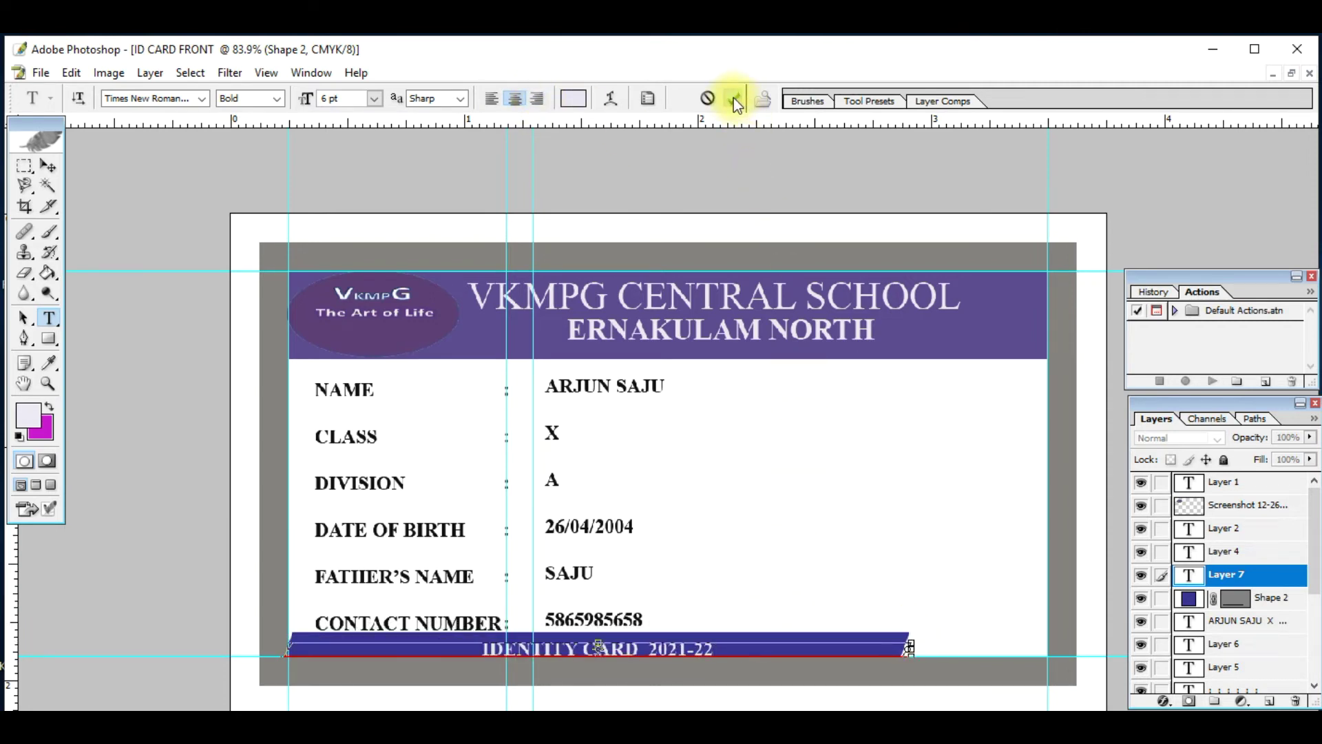
{"action": "left_click", "coordinate": [741, 200]}
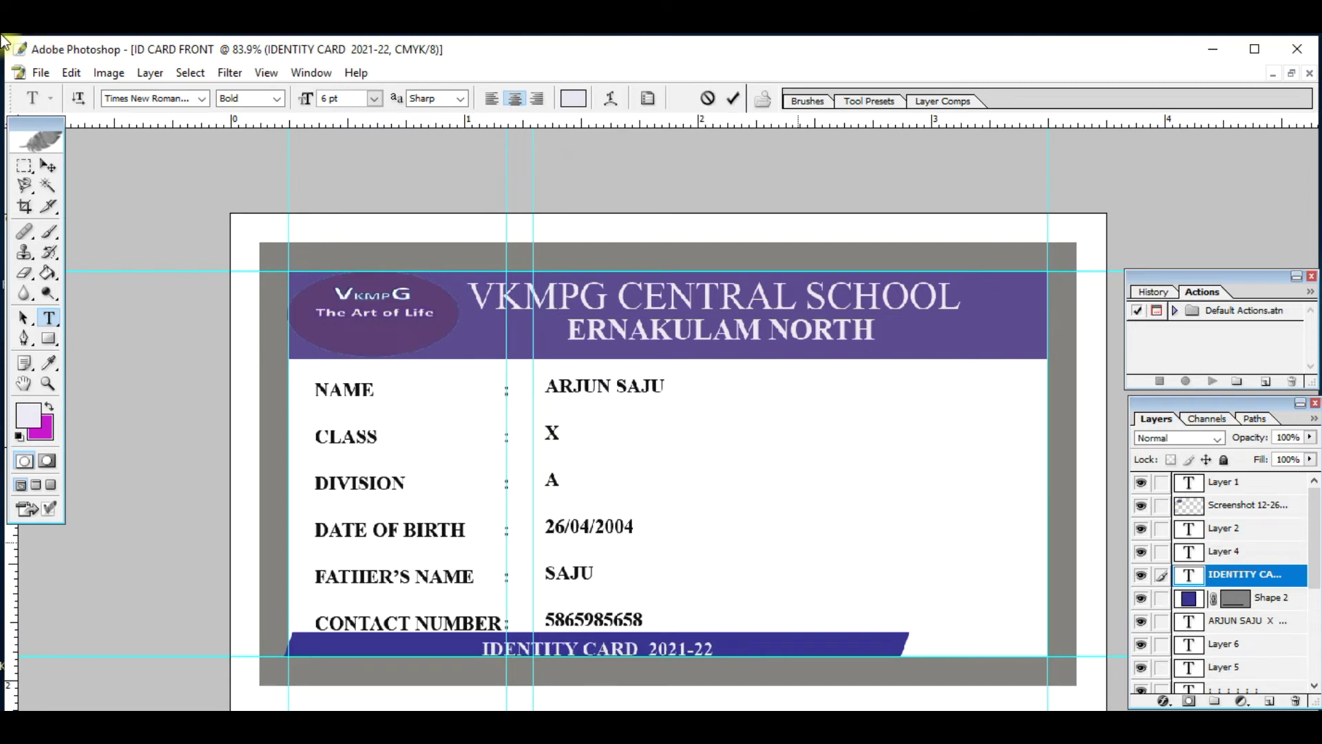
{"action": "left_click", "coordinate": [25, 166]}
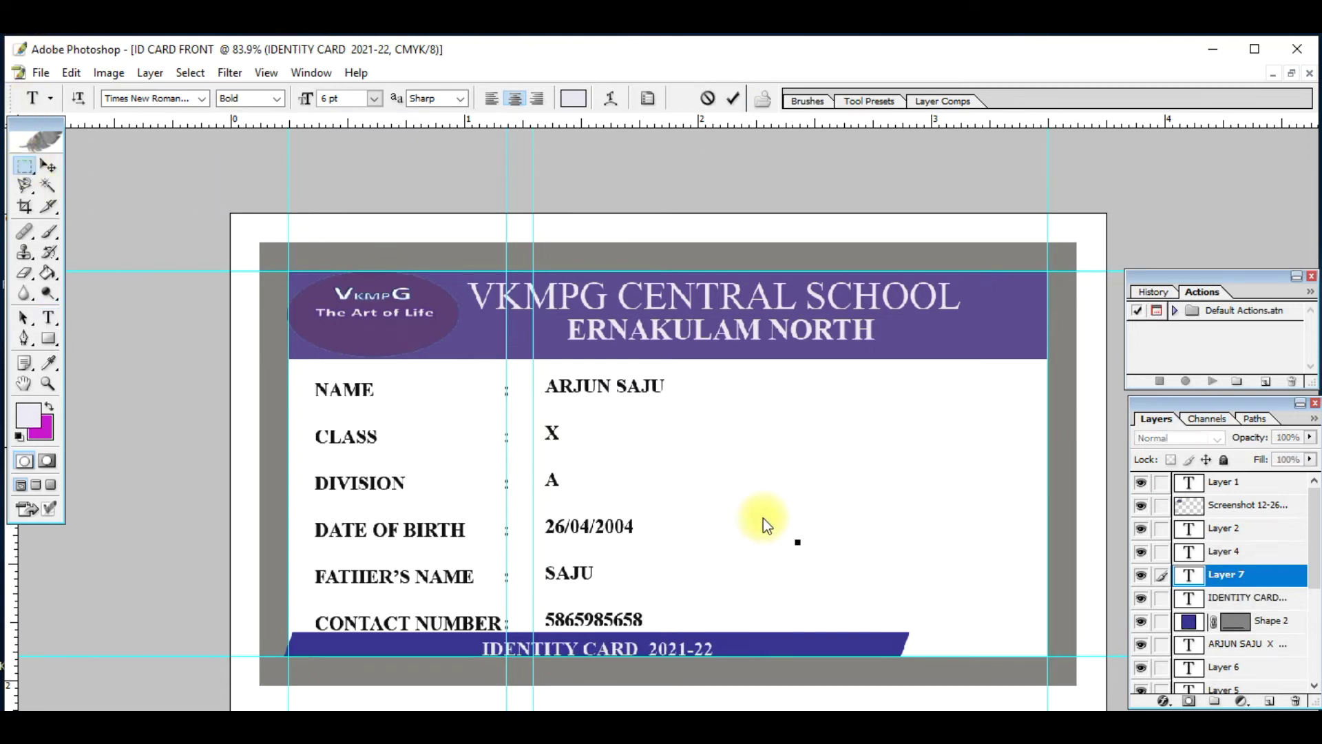
Step: Place Screenshot 01-03-2021 23.13.pdf as the student photo, sized beside the details at right
{"action": "left_click", "coordinate": [40, 72]}
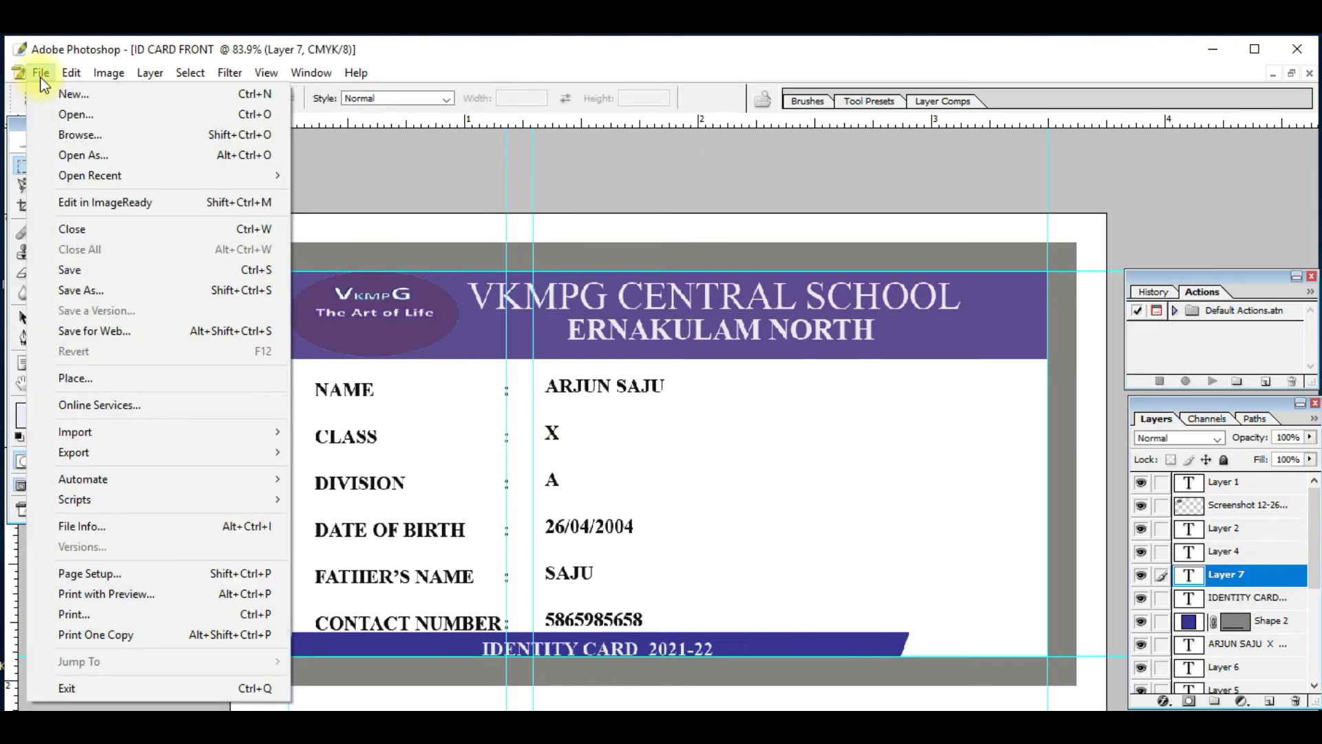
{"action": "left_click", "coordinate": [102, 378]}
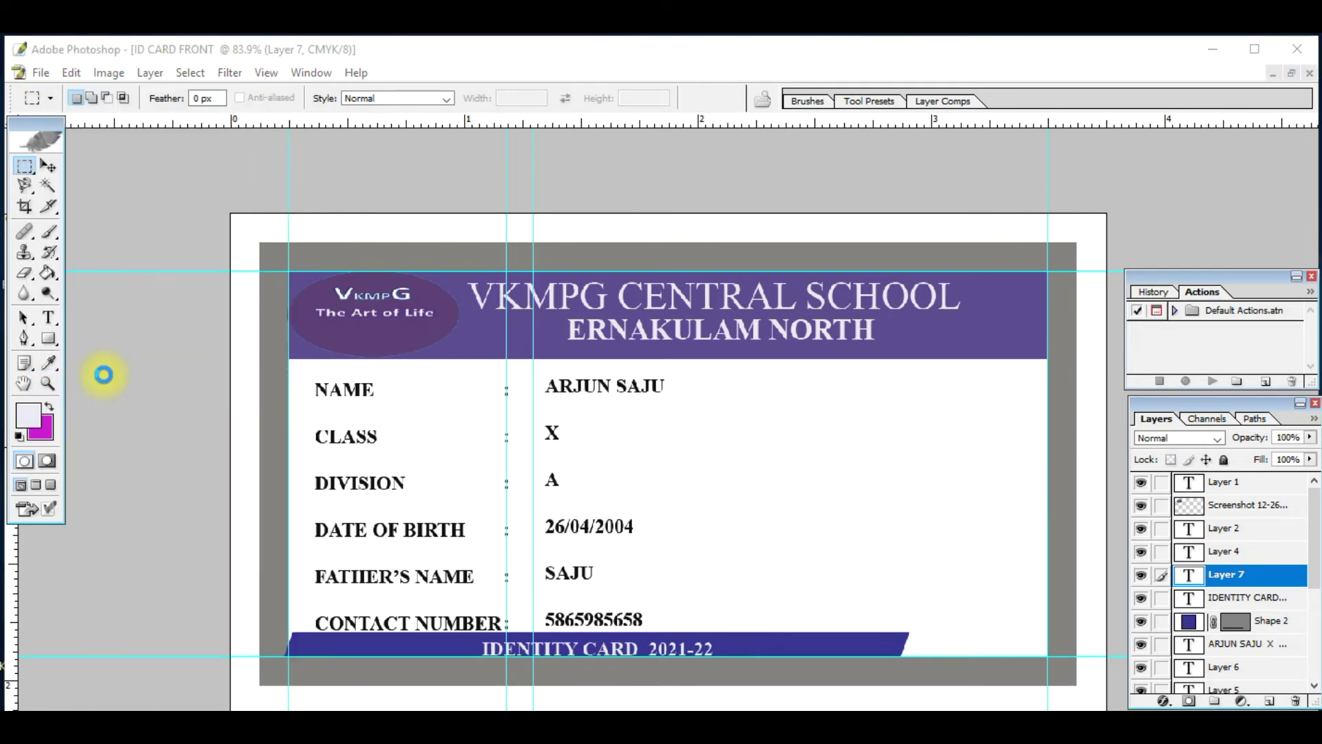
{"action": "left_click", "coordinate": [887, 634]}
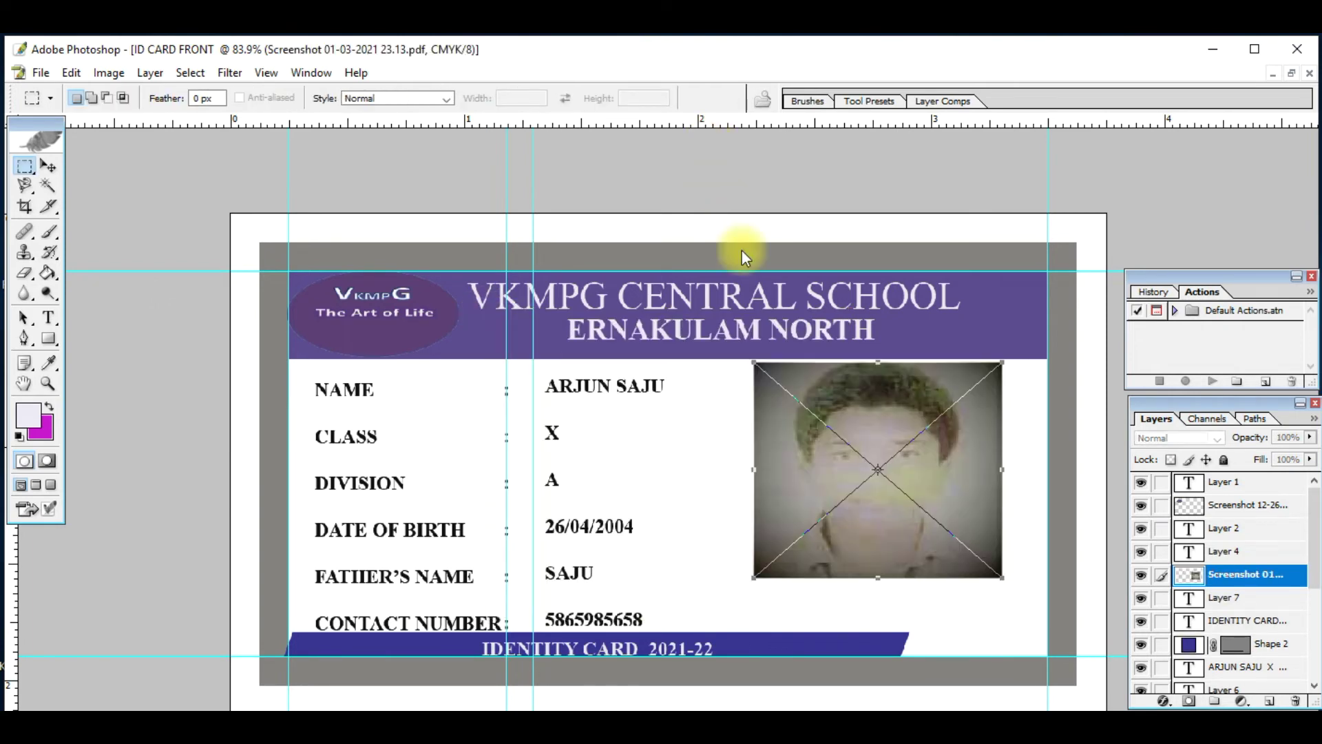
{"action": "double_click", "coordinate": [909, 522]}
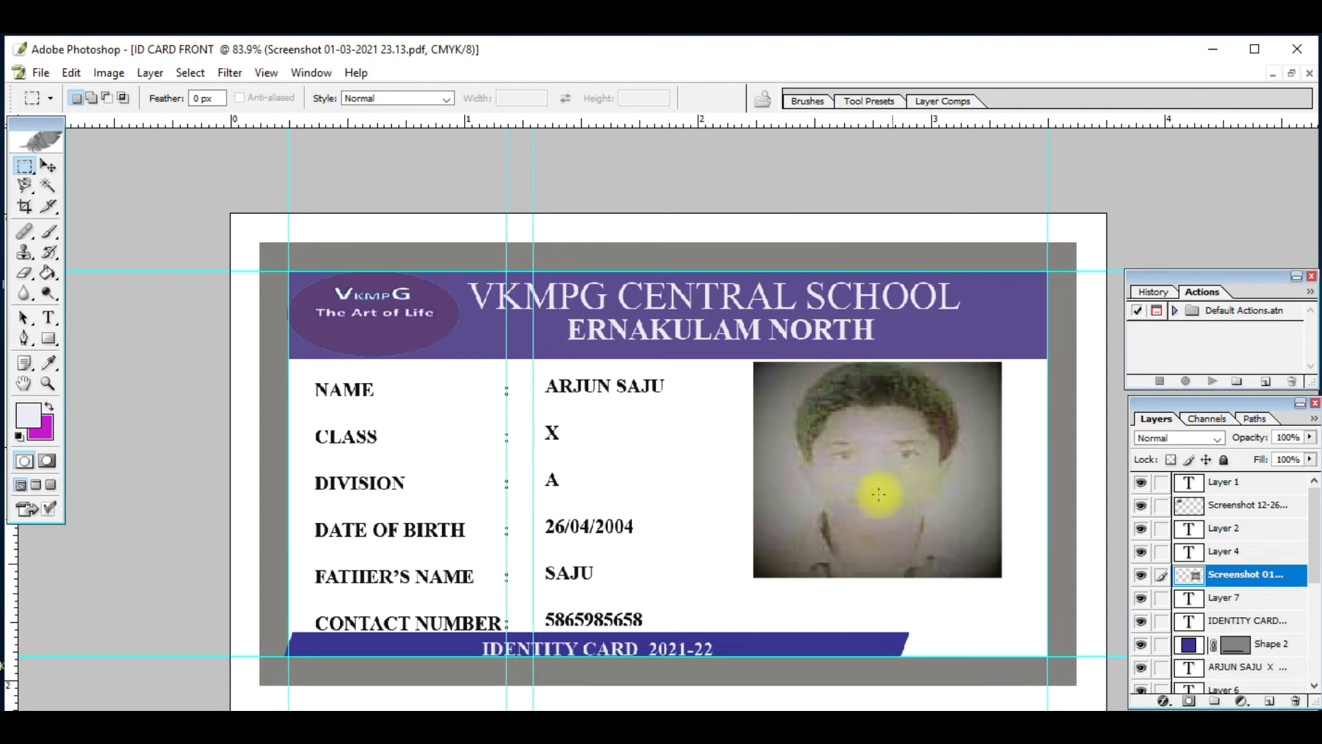
Step: Add a dark-coloured PRINCIPAL text label at the card's bottom right
{"action": "left_click", "coordinate": [49, 321]}
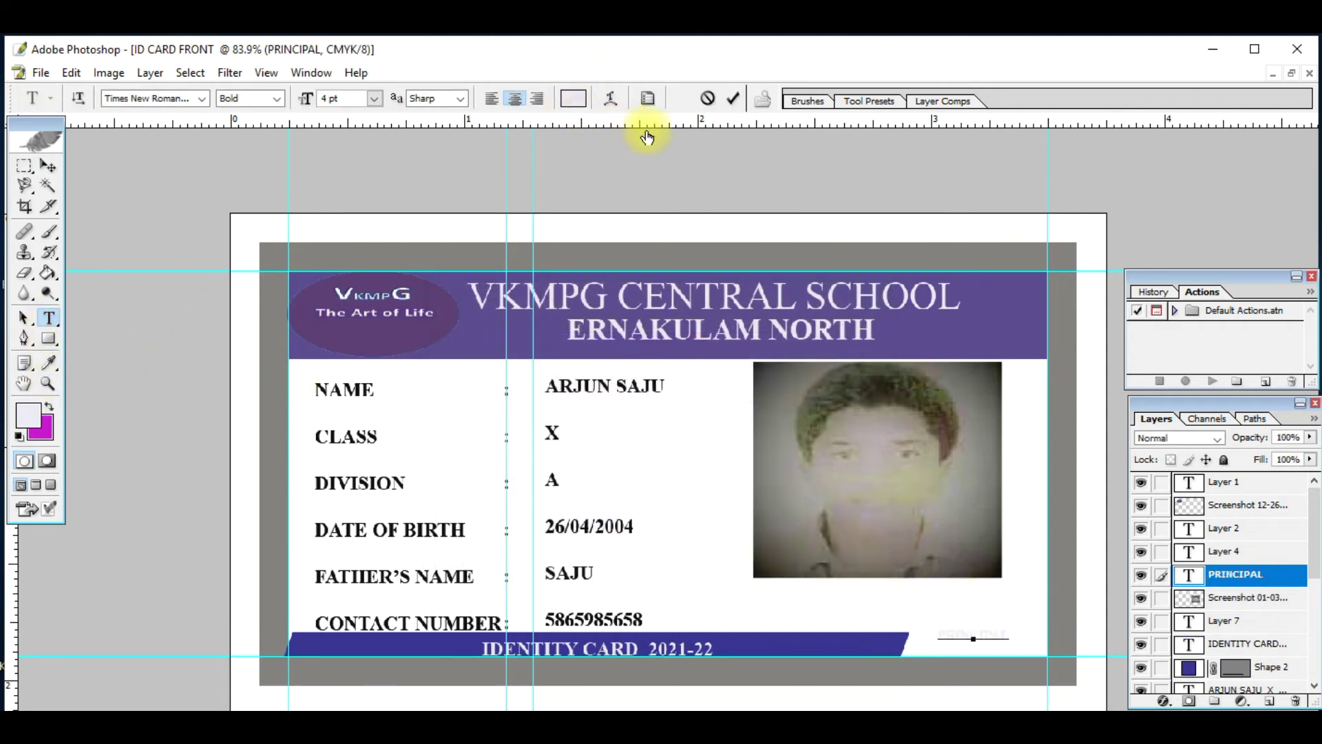
{"action": "left_click", "coordinate": [457, 549]}
{"action": "left_click", "coordinate": [844, 319]}
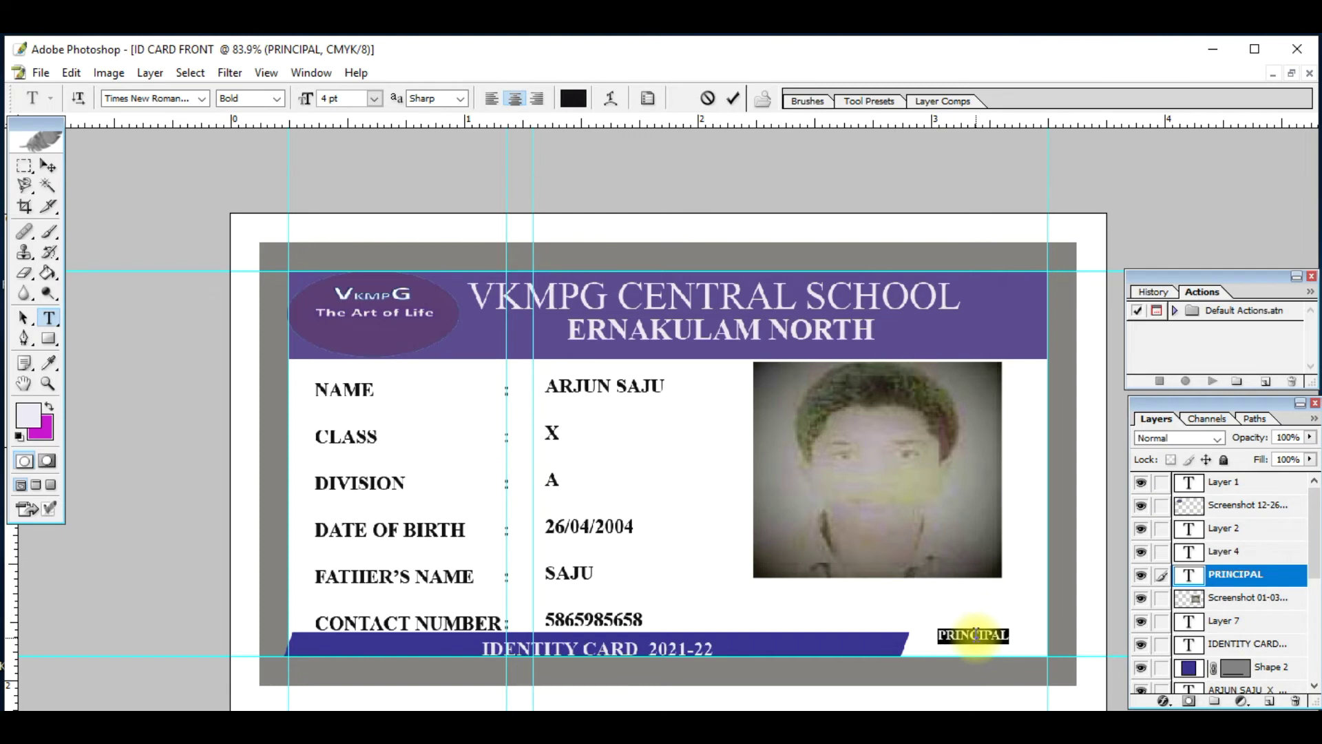
{"action": "left_click", "coordinate": [1019, 628]}
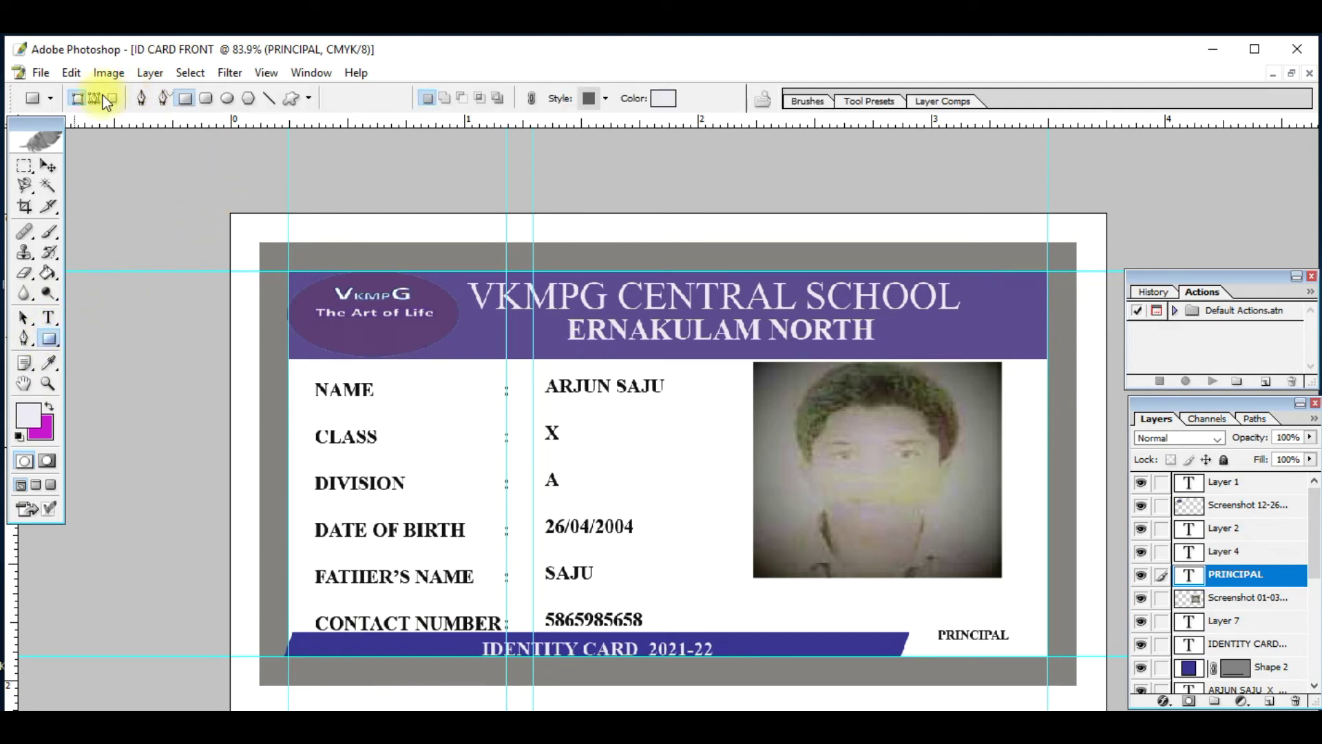
Step: Draw a thin 0C0C0D signature line just above the PRINCIPAL label
{"action": "left_click_drag", "start_coordinate": [932, 618], "coordinate": [988, 617]}
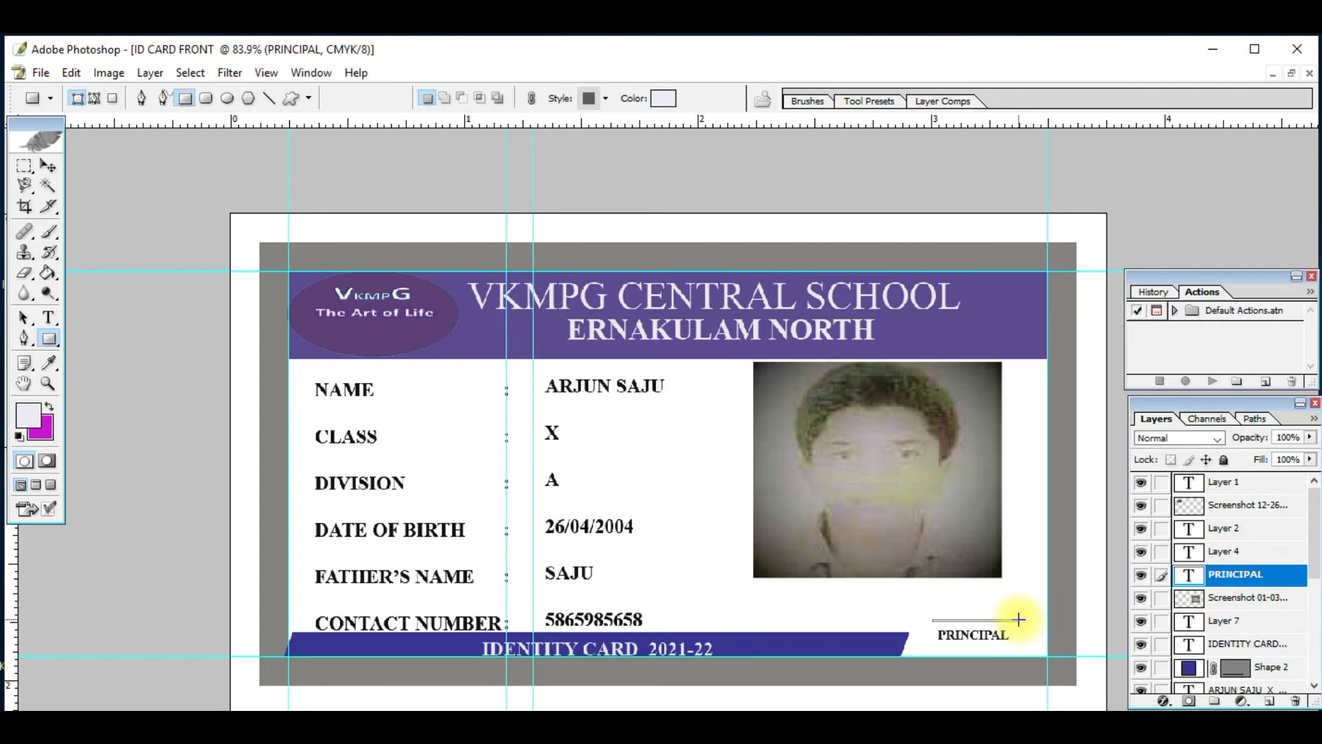
{"action": "left_click_drag", "start_coordinate": [1019, 619], "coordinate": [1019, 619]}
{"action": "left_click", "coordinate": [669, 99]}
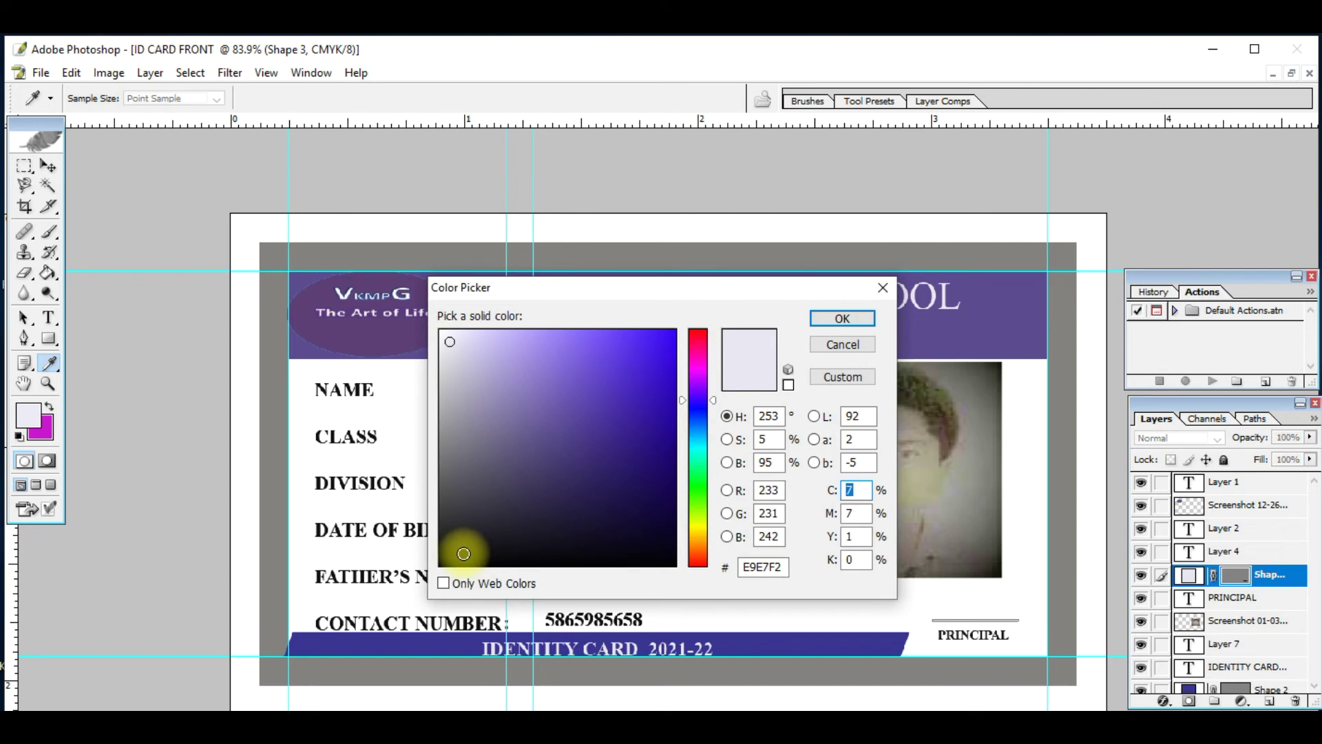
{"action": "left_click", "coordinate": [461, 547]}
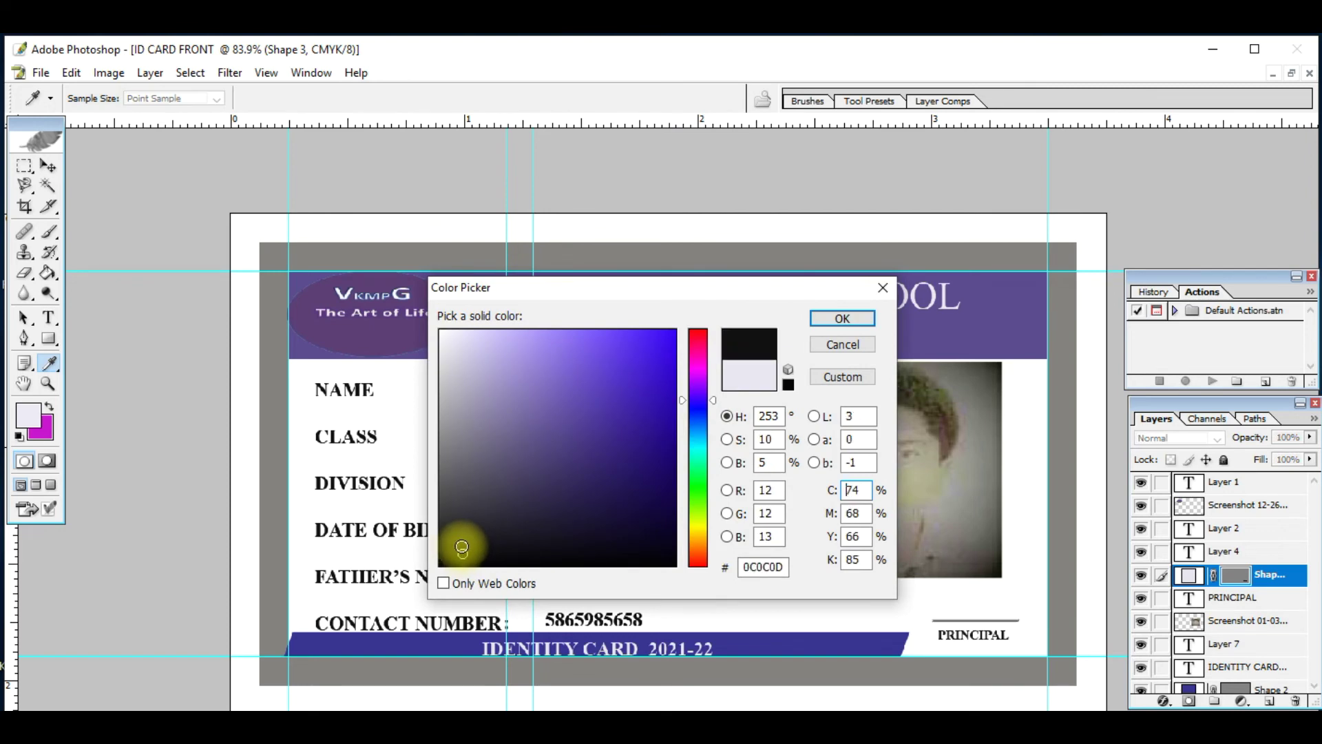
{"action": "left_click", "coordinate": [846, 317]}
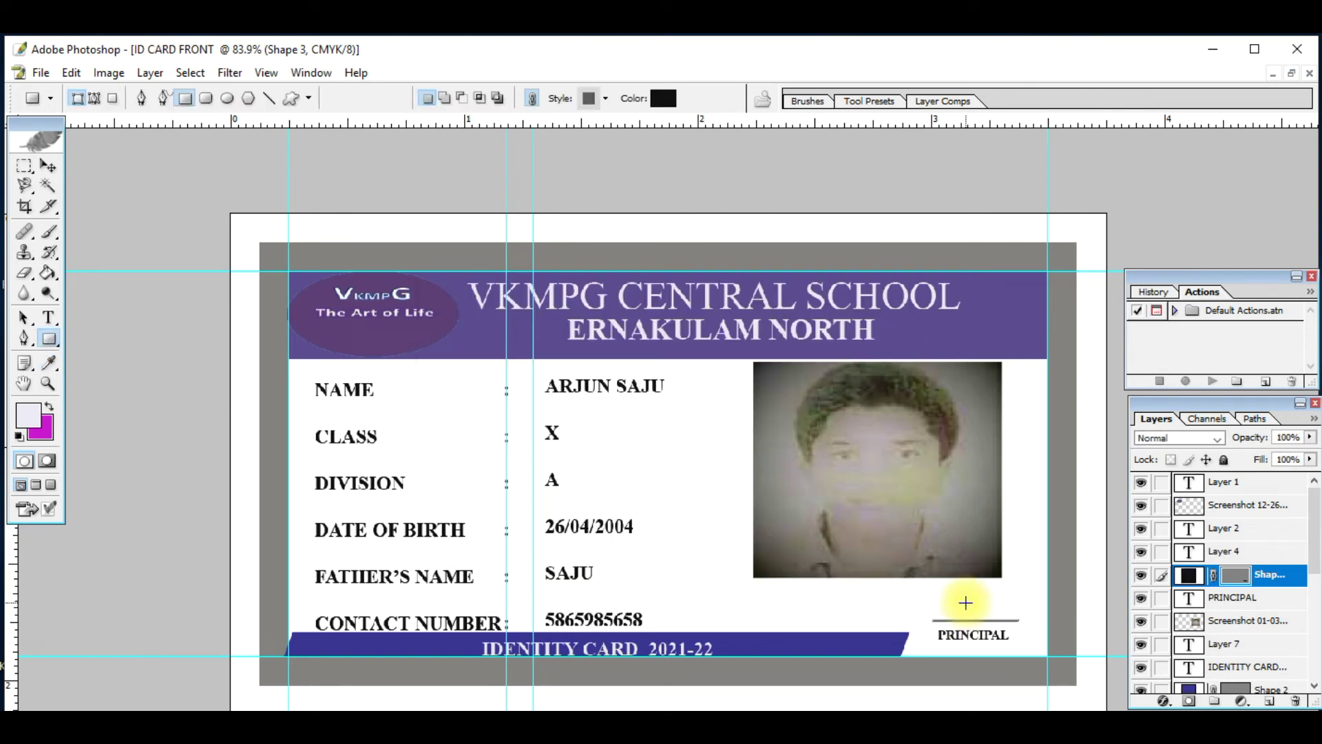
{"action": "left_click", "coordinate": [41, 72]}
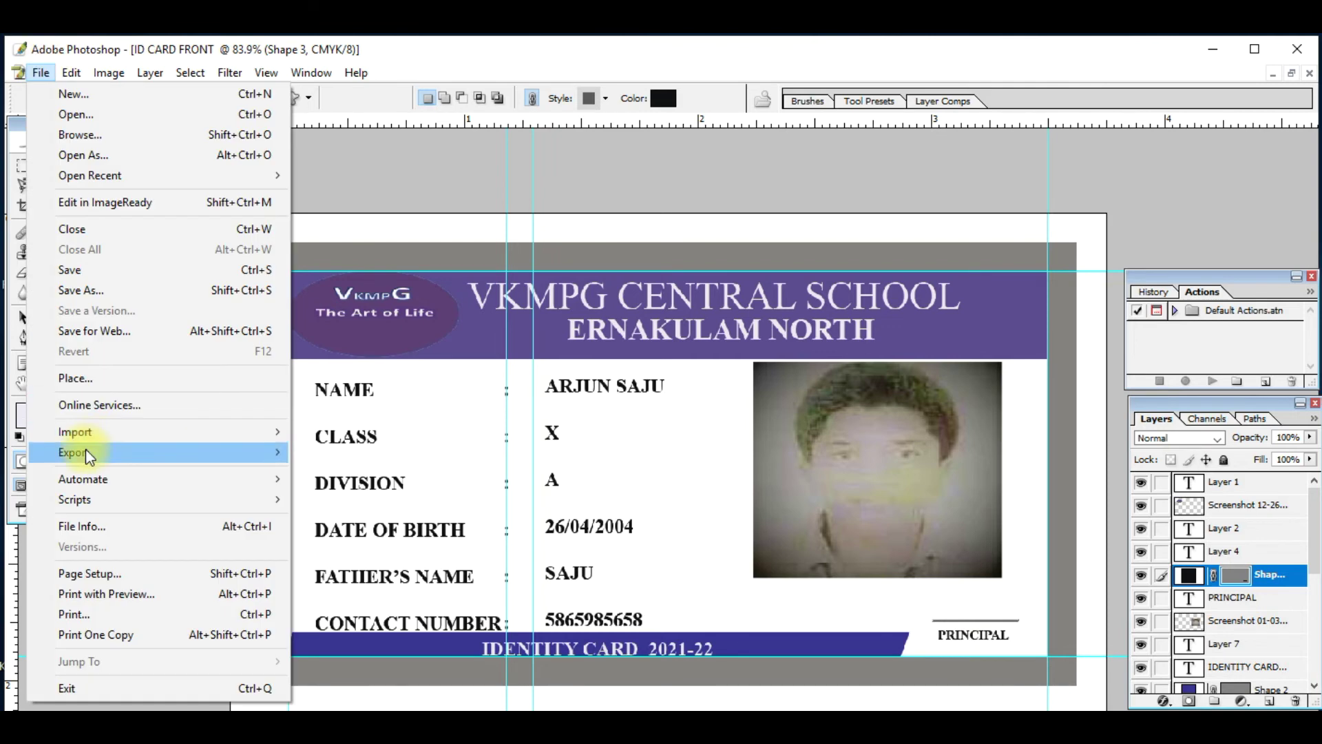
Step: Place Screenshot 01-04-2021 00.12.pdf as the signature, shrunk to sit above the line
{"action": "left_click", "coordinate": [111, 380]}
{"action": "left_click", "coordinate": [942, 592]}
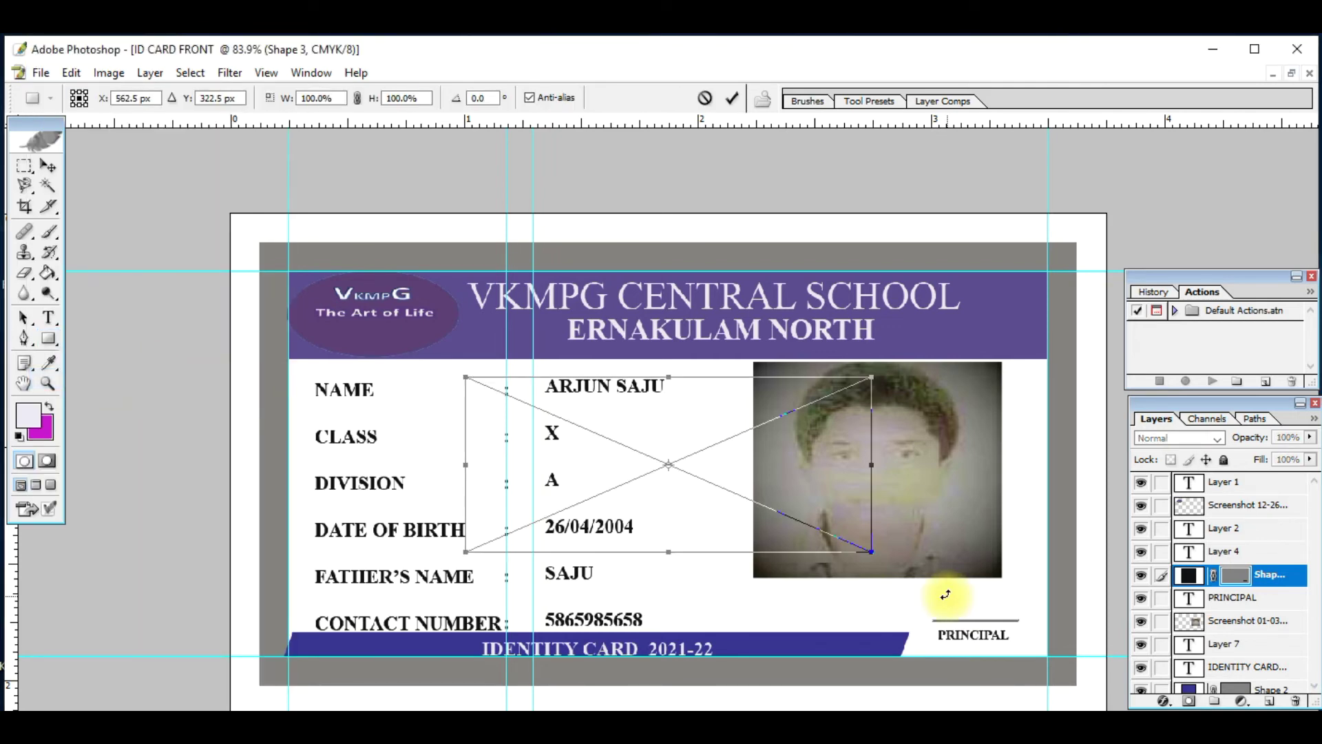
{"action": "mouse_move", "coordinate": [872, 377]}
{"action": "left_mouse_down"}
{"action": "mouse_move", "coordinate": [577, 513]}
{"action": "mouse_move", "coordinate": [692, 528]}
{"action": "mouse_move", "coordinate": [949, 598]}
{"action": "mouse_move", "coordinate": [974, 591]}
{"action": "left_mouse_up"}
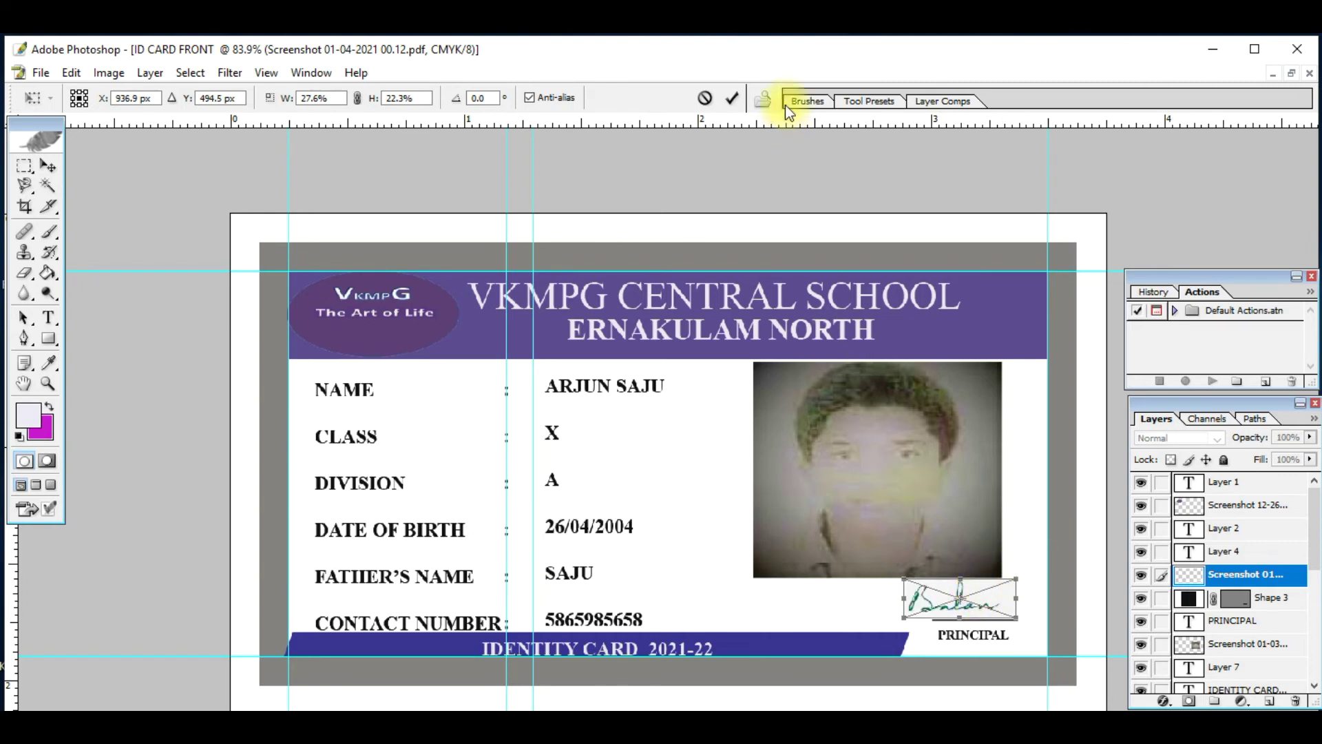
{"action": "key", "text": "Return"}
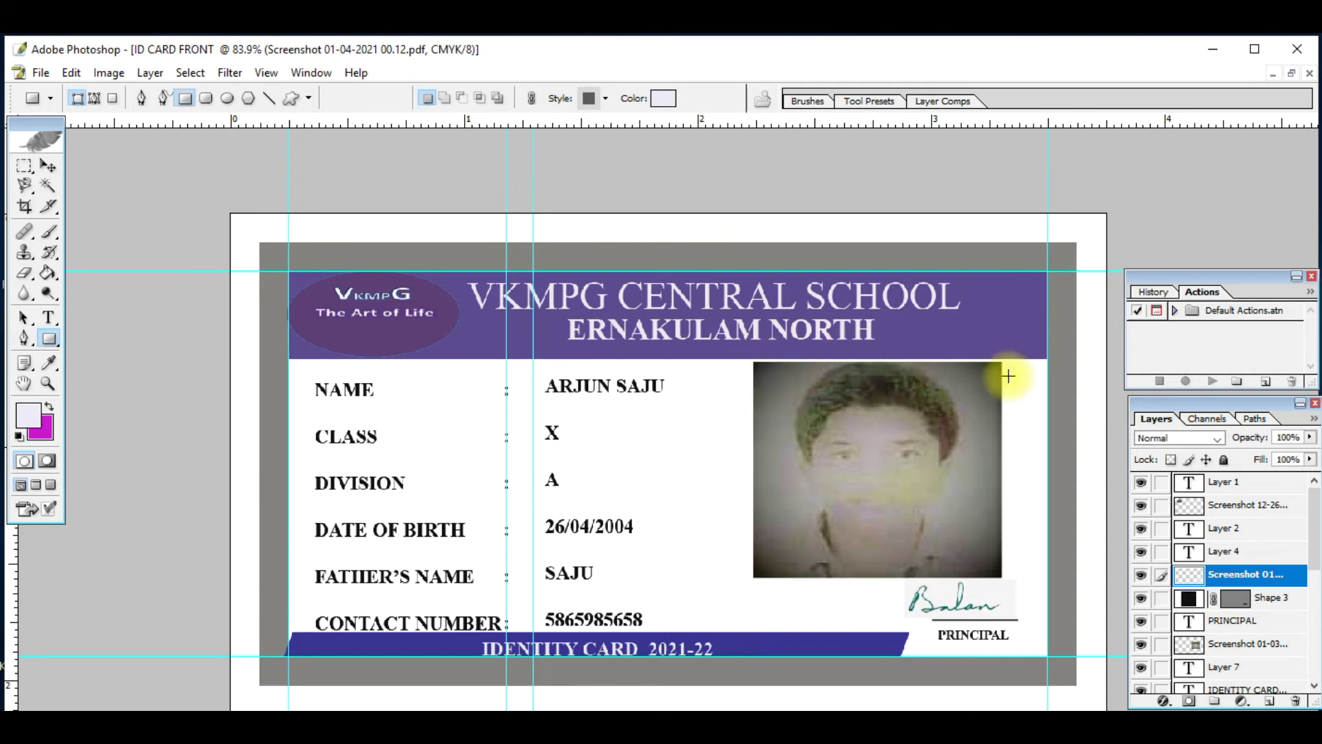
{"action": "key", "text": "m"}
{"action": "key", "text": "alt+bracketleft"}
{"action": "key", "text": "alt+bracketleft"}
{"action": "key", "text": "alt+bracketleft"}
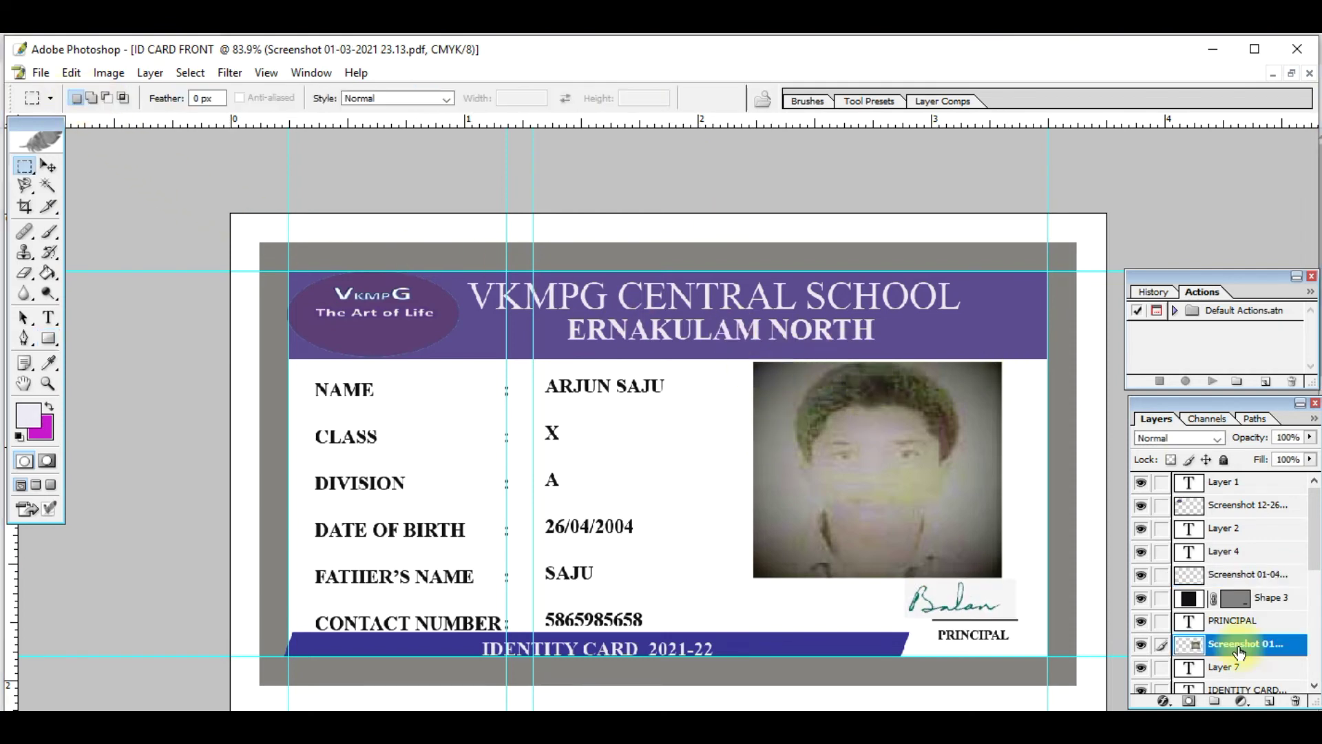
Step: Apply a thin near-black 151313 outside stroke to the student photo layer
{"action": "left_click", "coordinate": [150, 72]}
{"action": "mouse_move", "coordinate": [229, 184]}
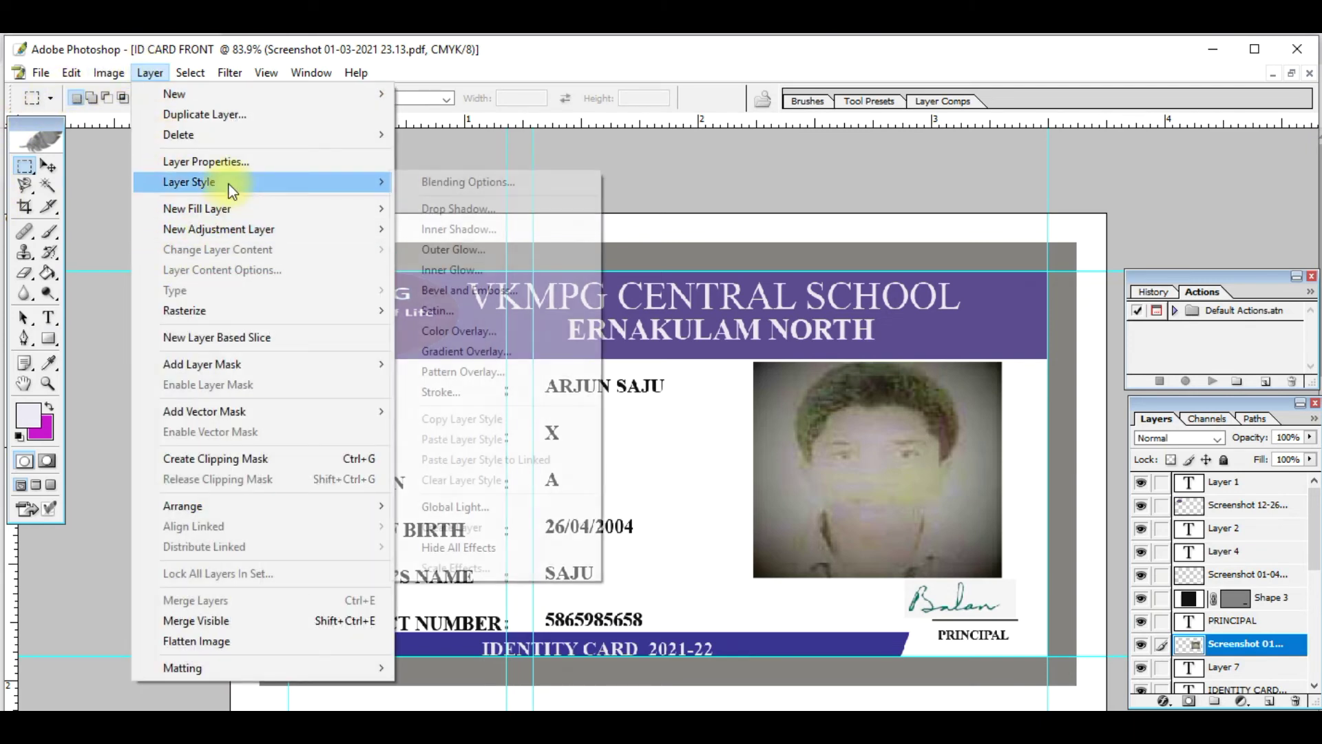
{"action": "left_click", "coordinate": [493, 392]}
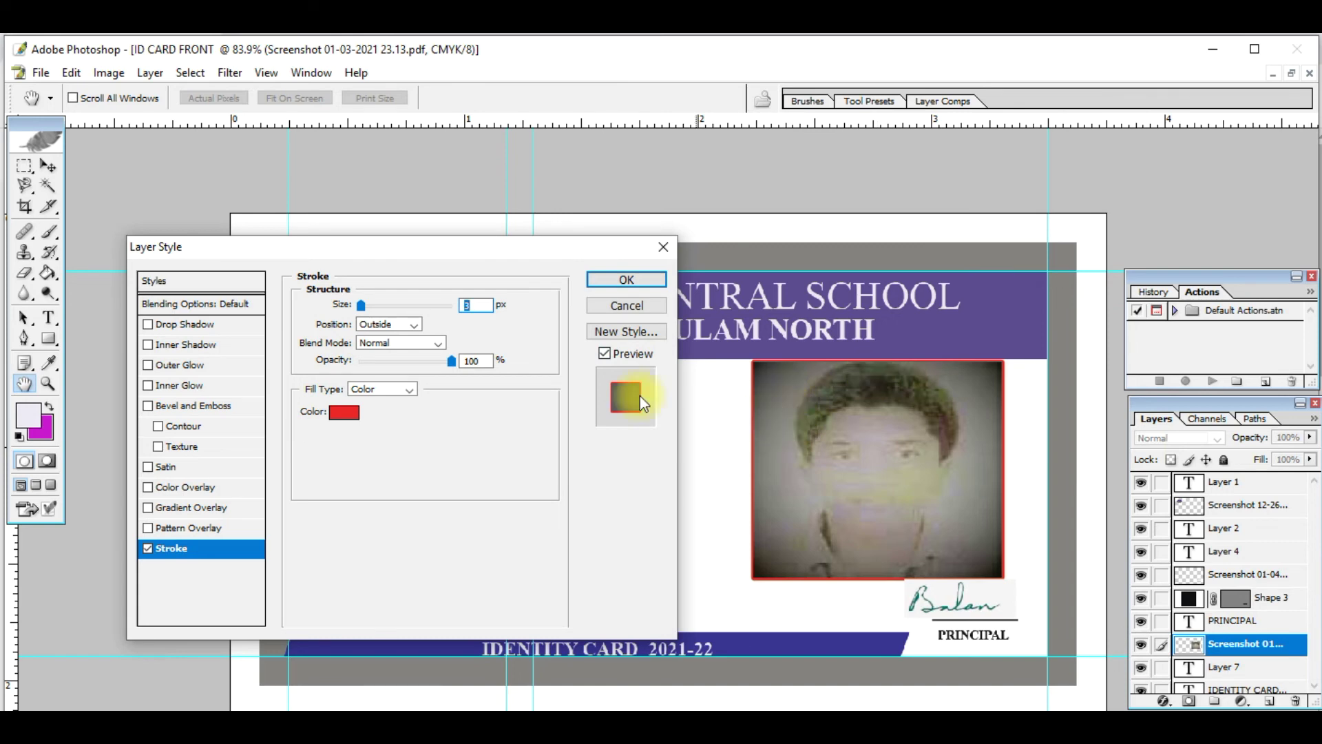
{"action": "left_click", "coordinate": [353, 416]}
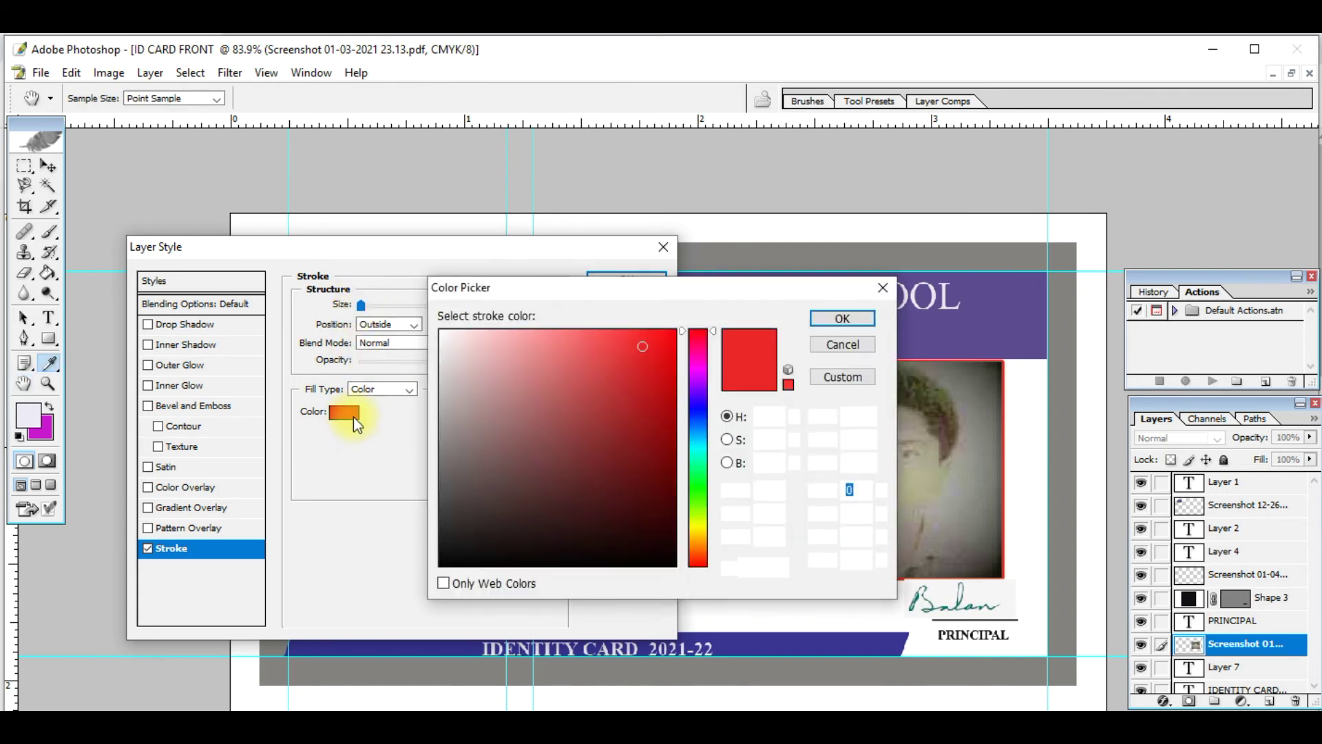
{"action": "left_click", "coordinate": [468, 547]}
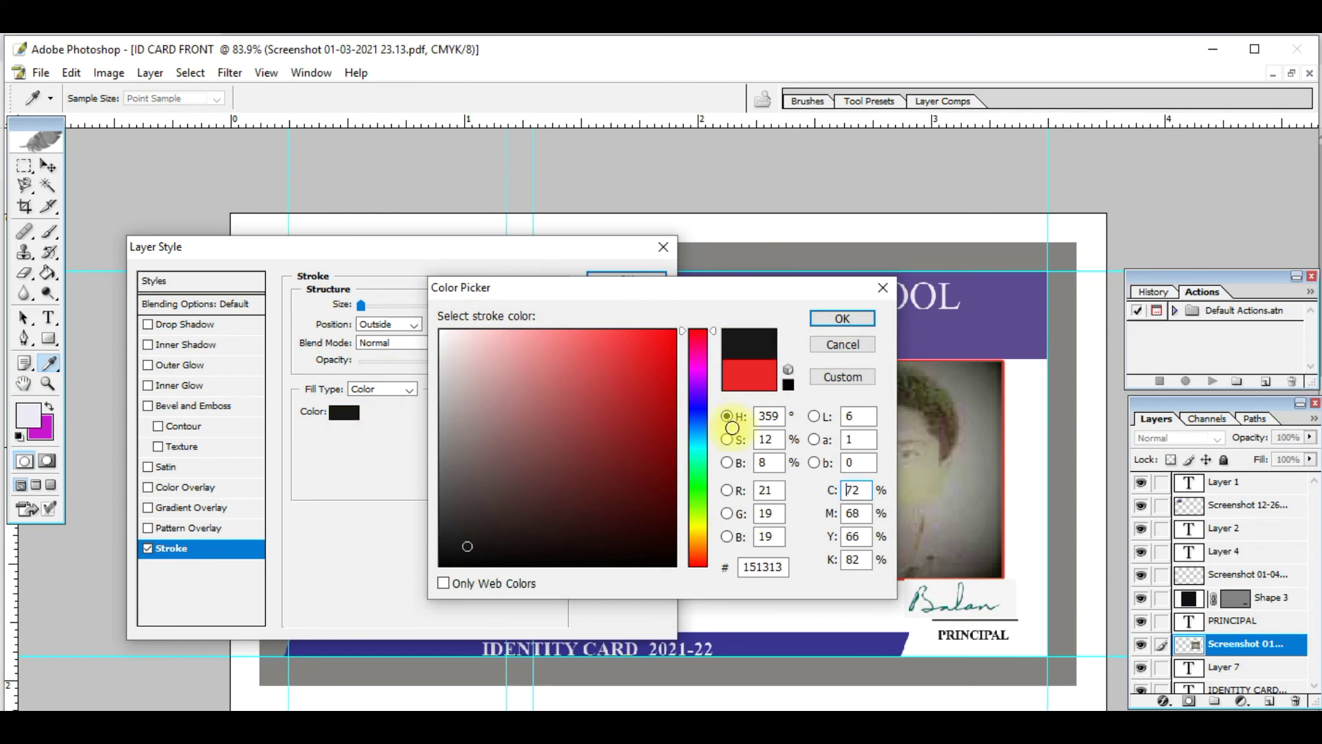
{"action": "left_click", "coordinate": [852, 320]}
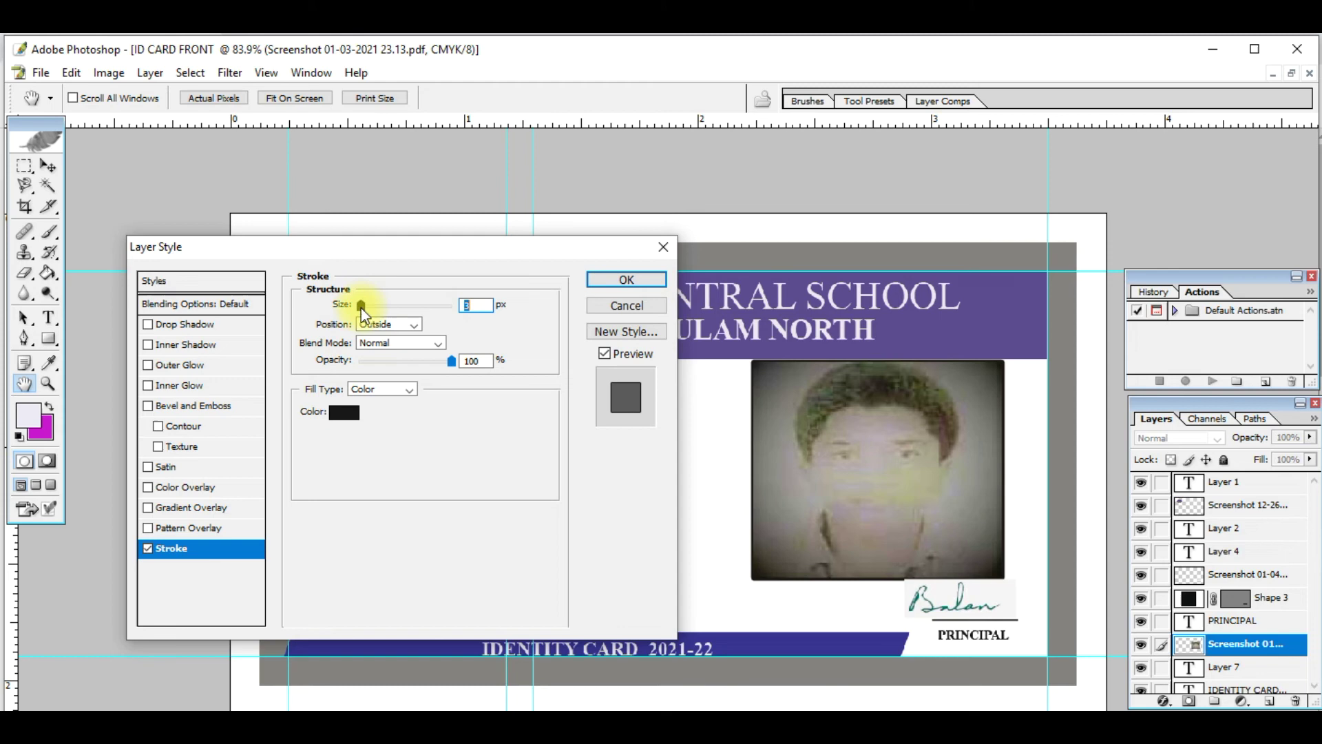
{"action": "mouse_move", "coordinate": [361, 308]}
{"action": "left_mouse_down"}
{"action": "mouse_move", "coordinate": [384, 308]}
{"action": "mouse_move", "coordinate": [362, 307]}
{"action": "left_mouse_up"}
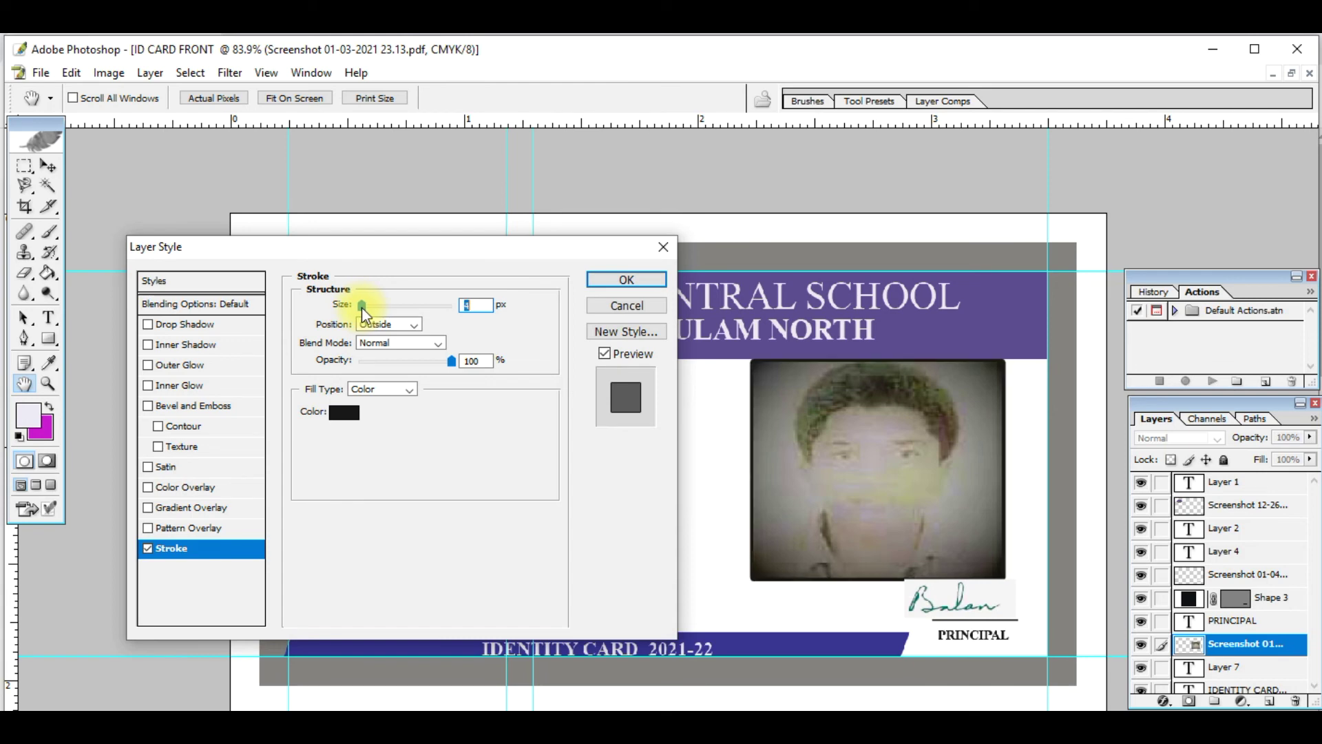
{"action": "left_click", "coordinate": [619, 281]}
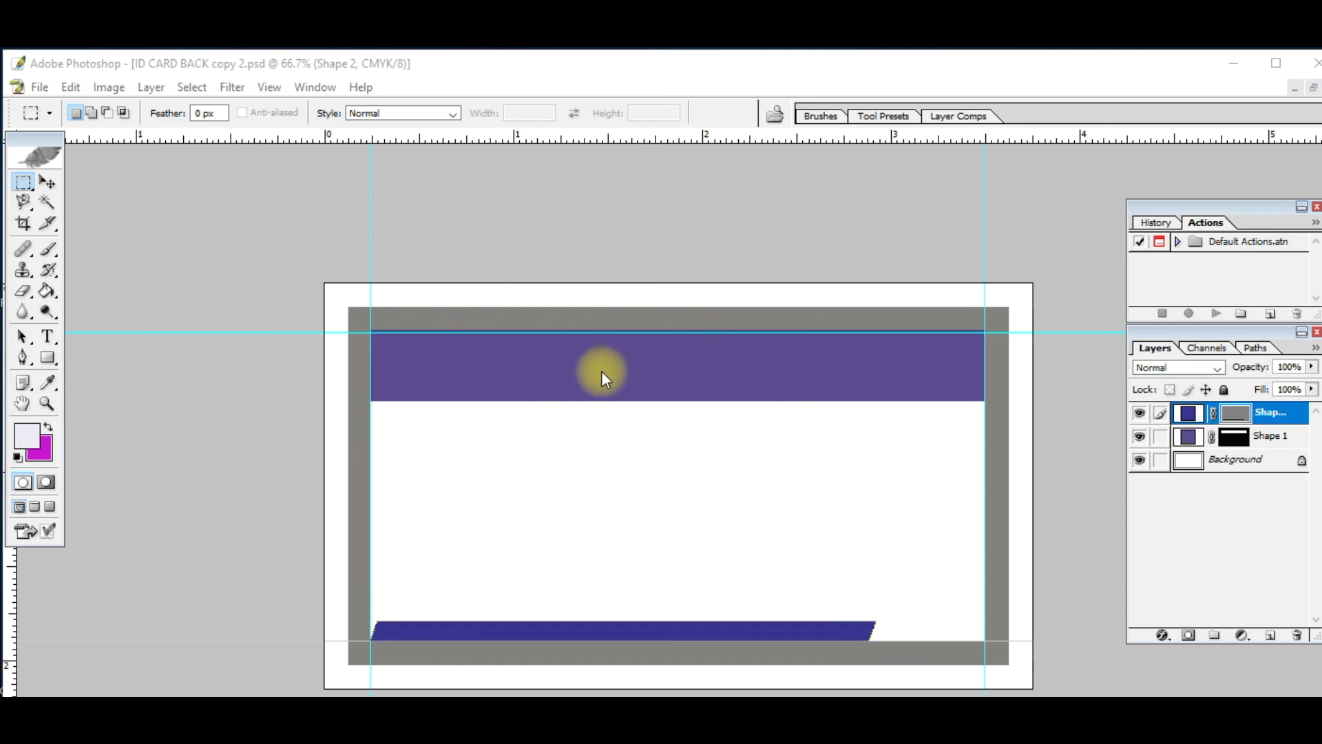
Step: Place the VKMPG 'The Art of Life' logo, shrunk to a small oval at bottom centre
{"action": "left_click", "coordinate": [40, 88]}
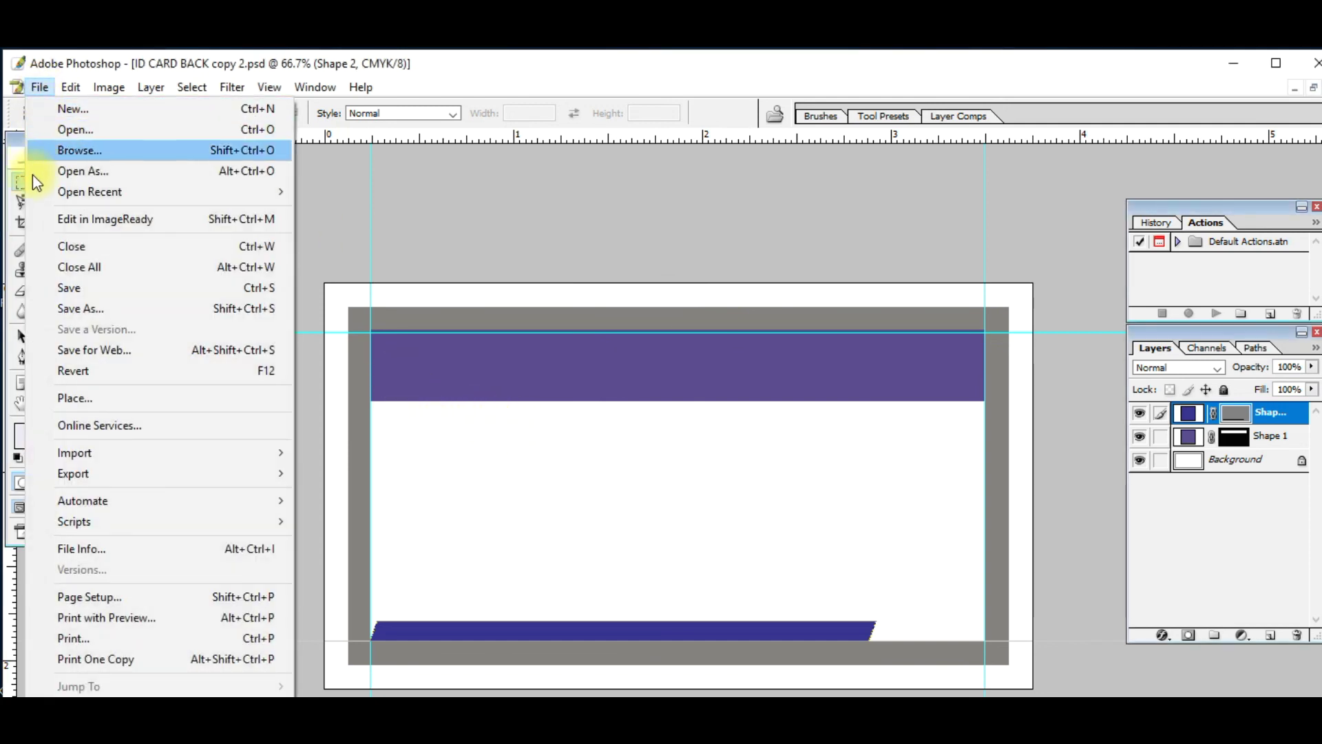
{"action": "mouse_move", "coordinate": [112, 465]}
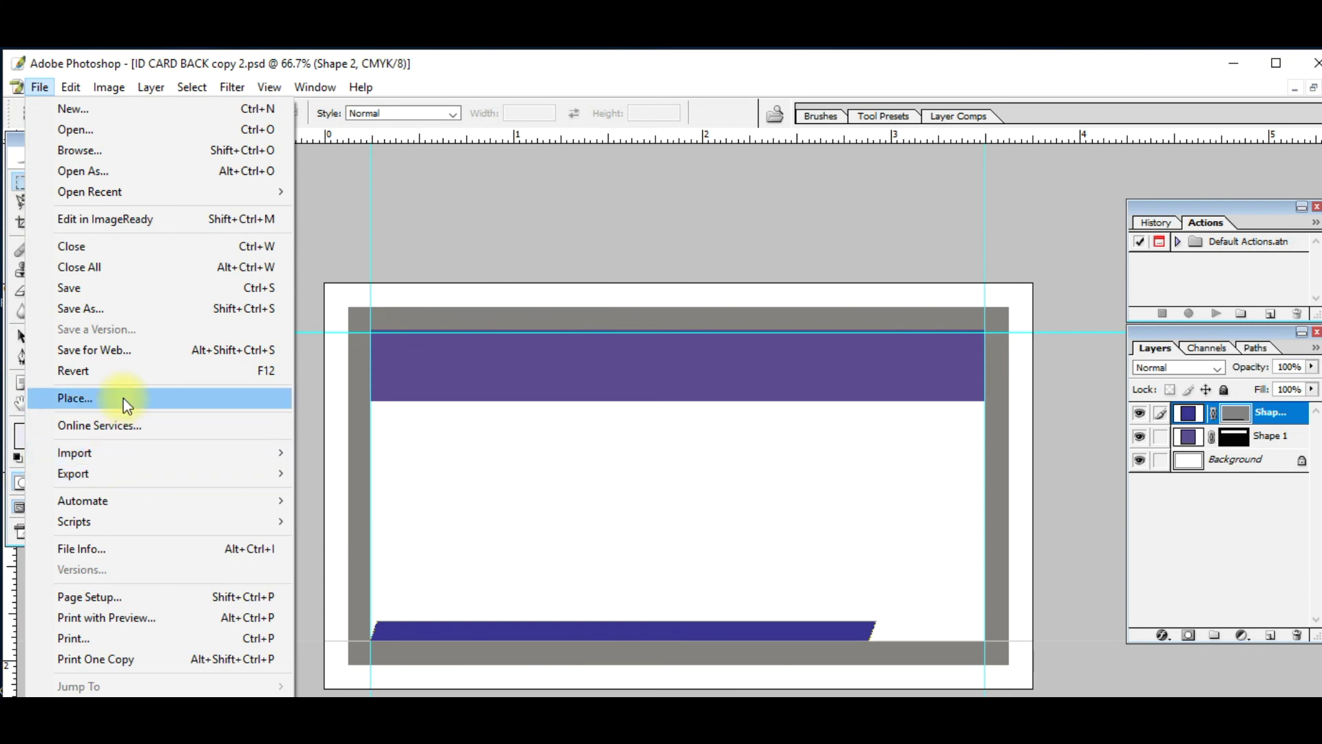
{"action": "left_click", "coordinate": [126, 400]}
{"action": "left_click", "coordinate": [880, 628]}
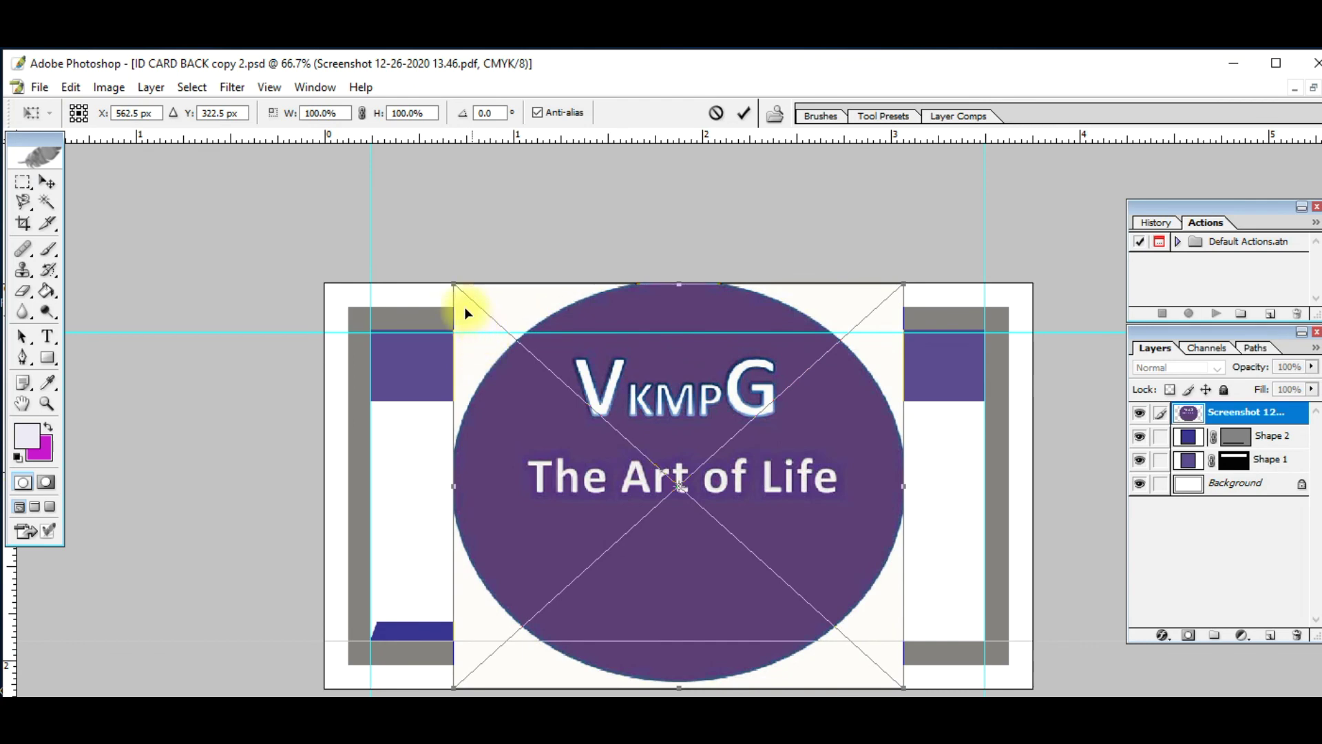
{"action": "left_click_drag", "start_coordinate": [452, 282], "coordinate": [806, 549]}
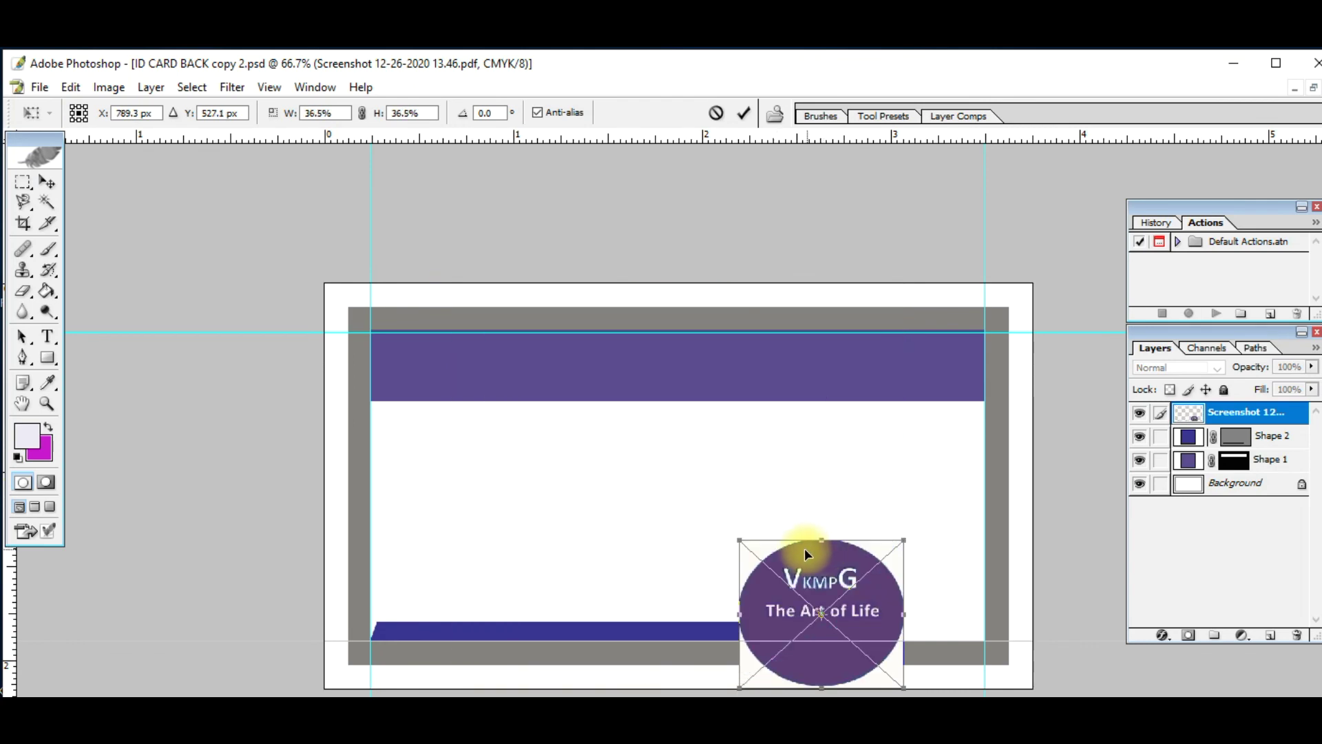
{"action": "key", "text": "w"}
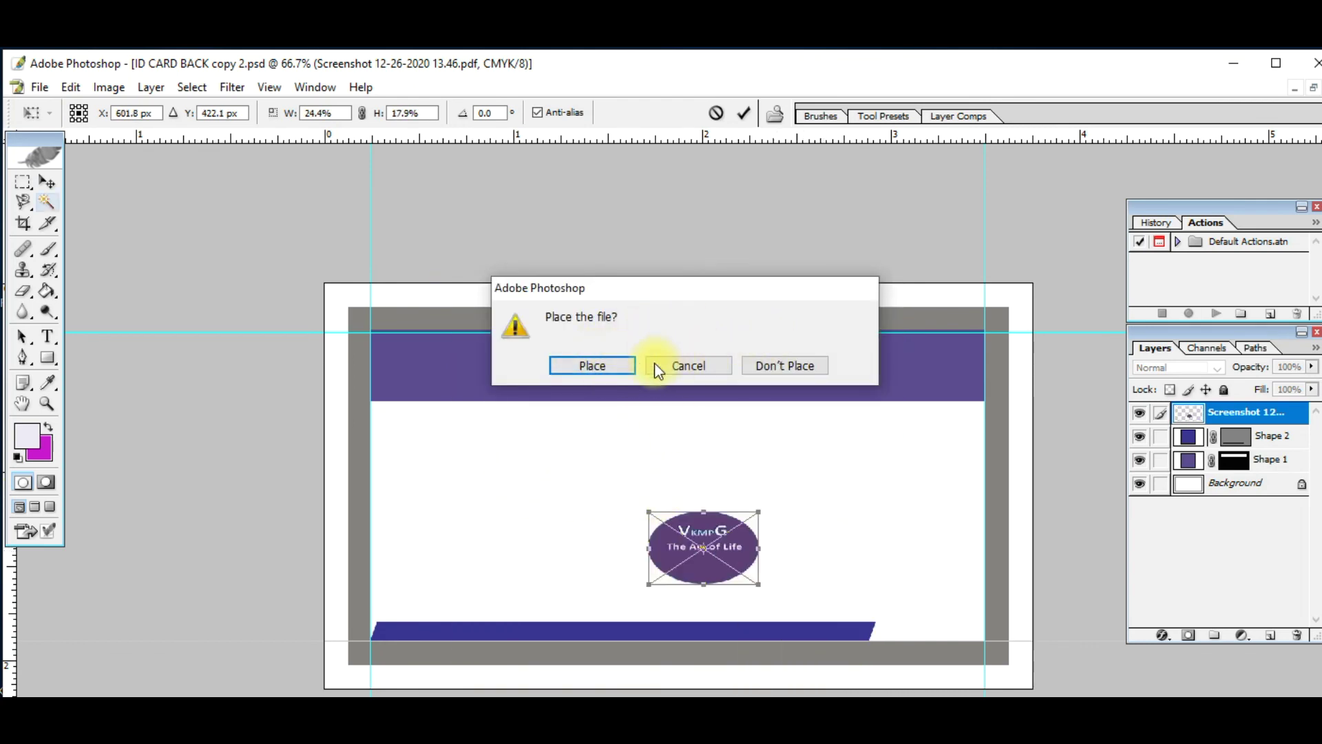
{"action": "left_click", "coordinate": [631, 365]}
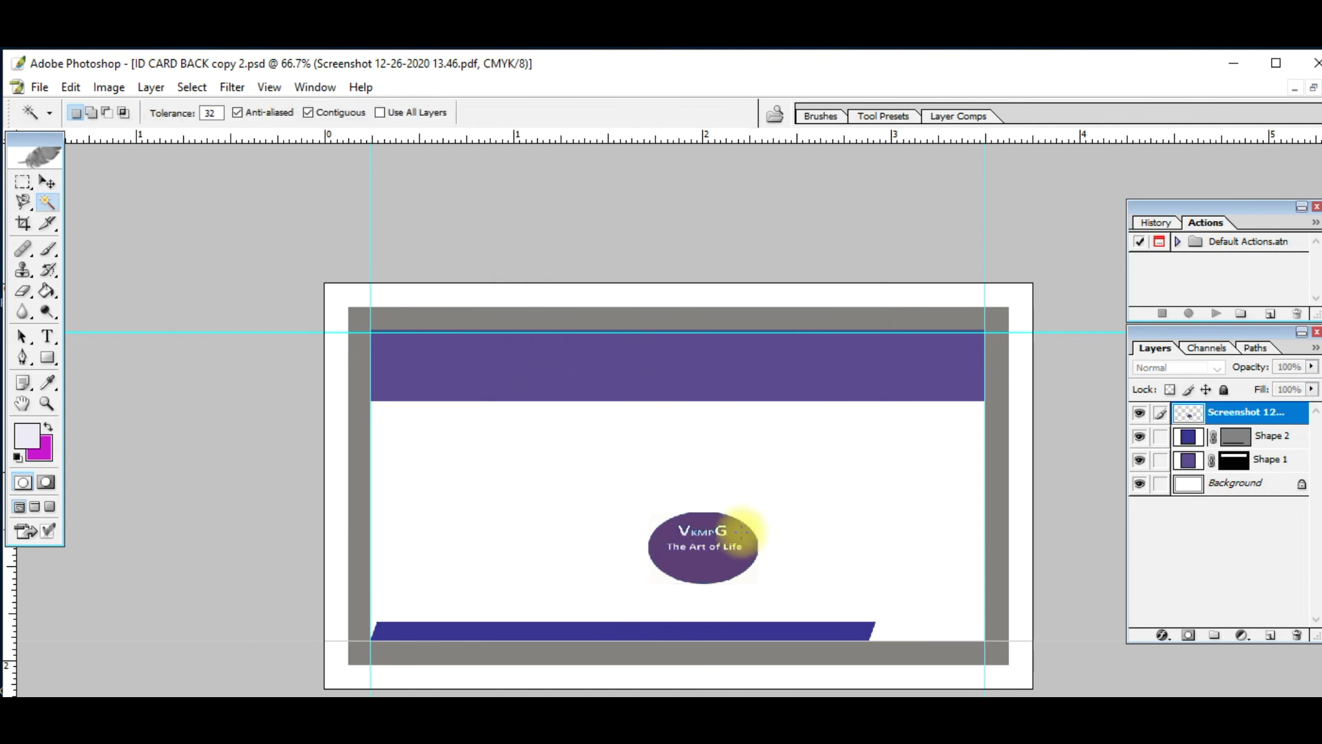
Step: Select the white corners around the logo oval with the Magic Wand, then deselect
{"action": "left_click", "coordinate": [660, 521]}
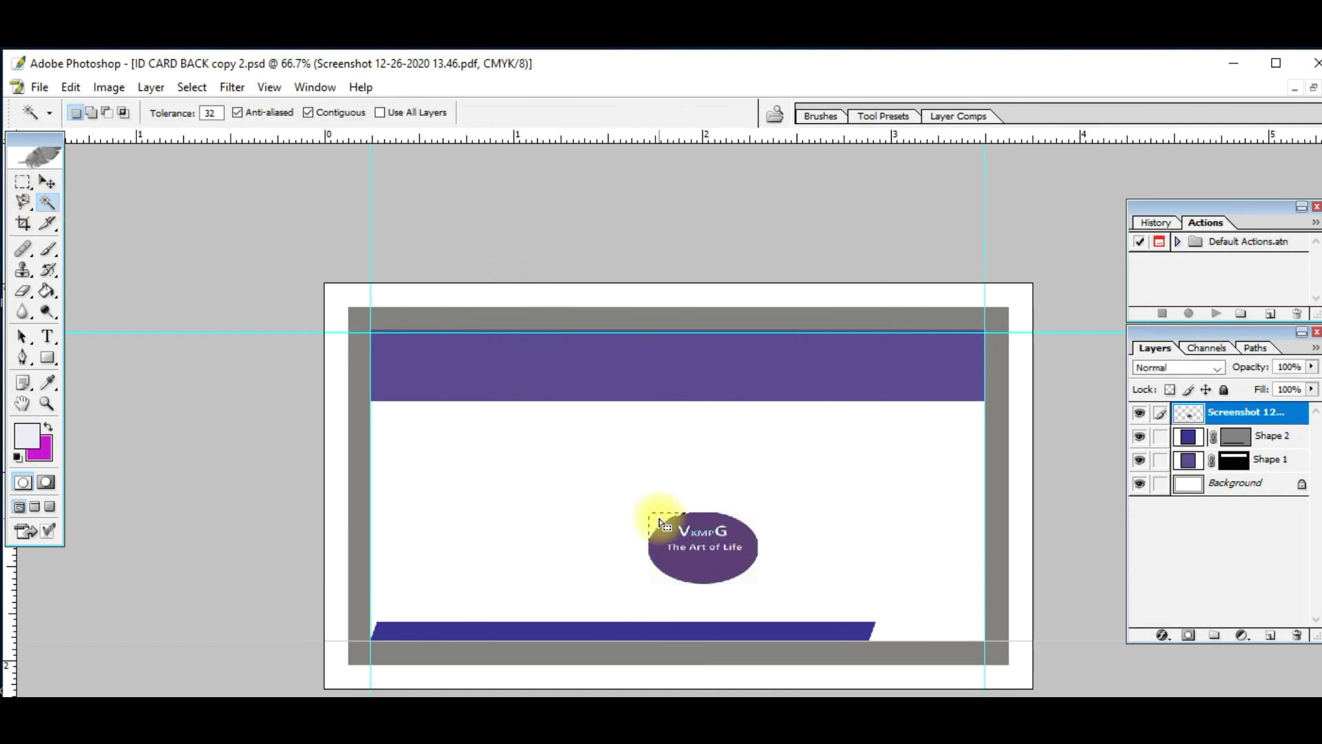
{"action": "left_click", "coordinate": [755, 521]}
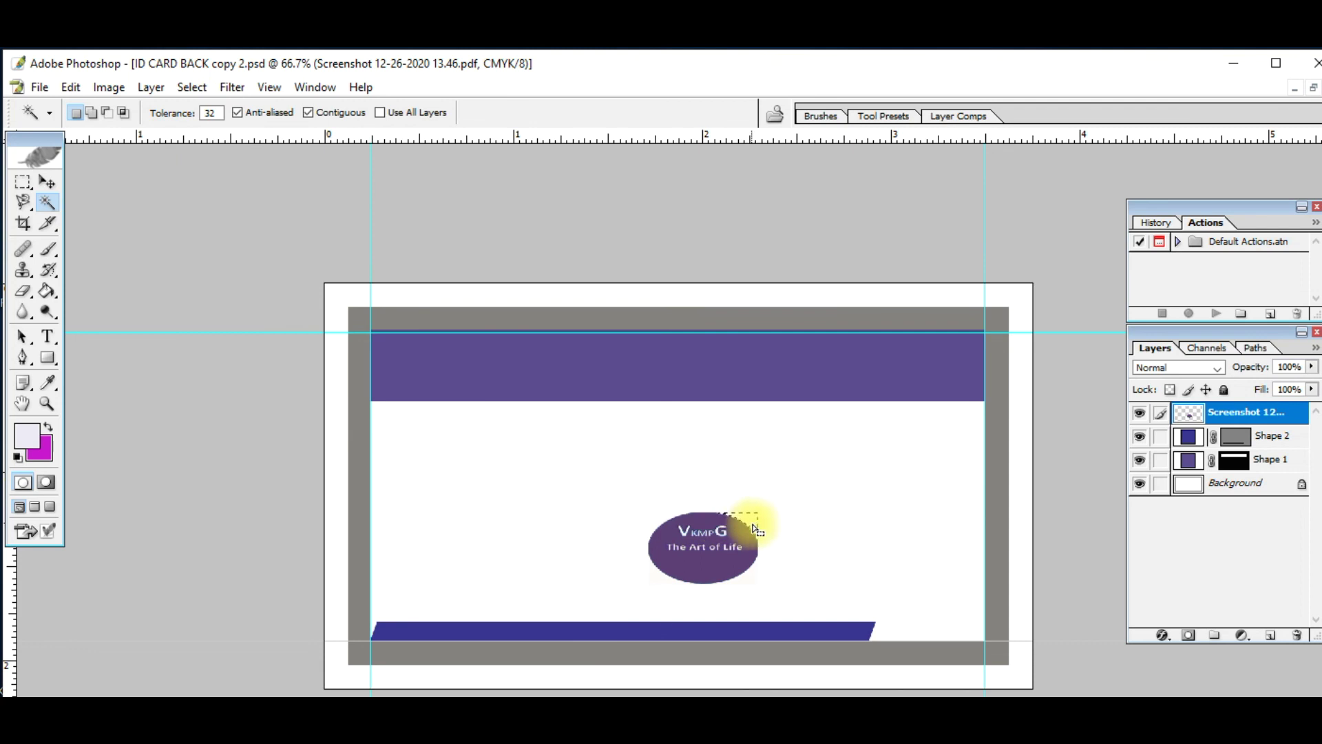
{"action": "left_click", "coordinate": [744, 580]}
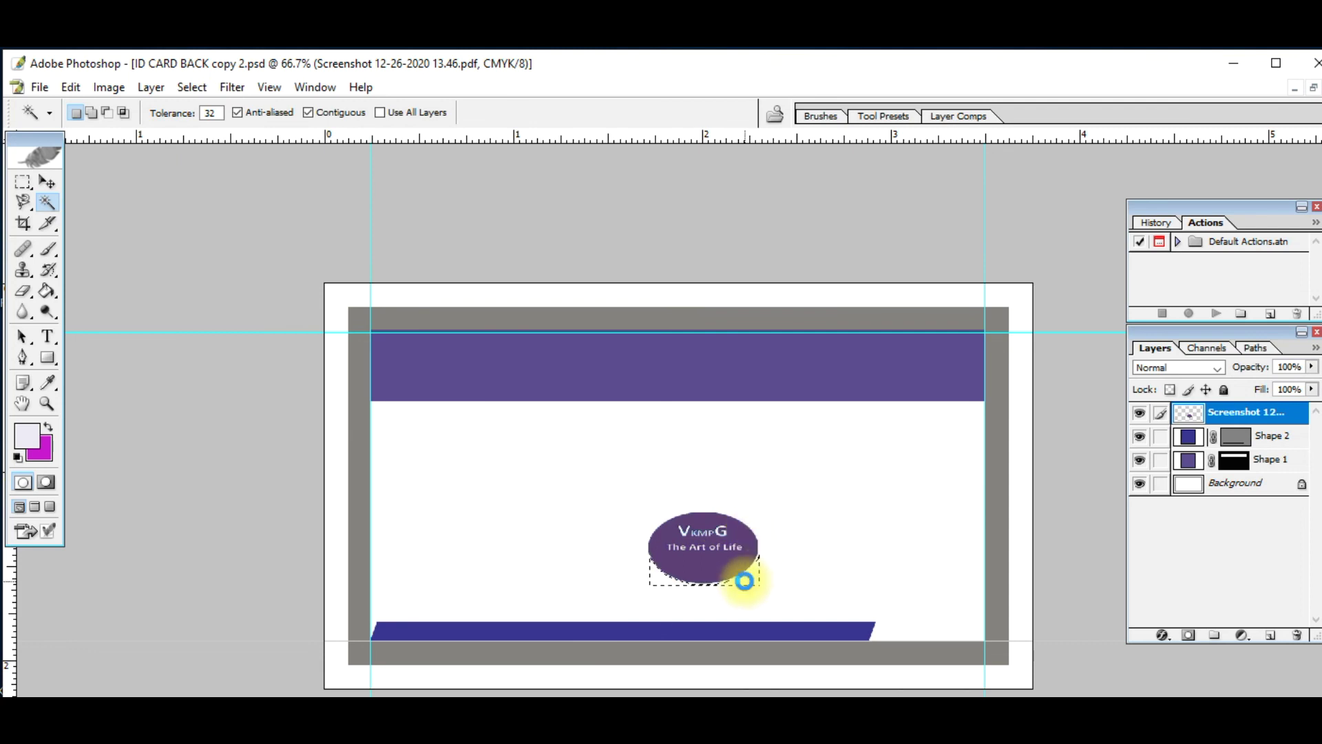
{"action": "left_click", "coordinate": [760, 525]}
{"action": "left_click", "coordinate": [764, 514]}
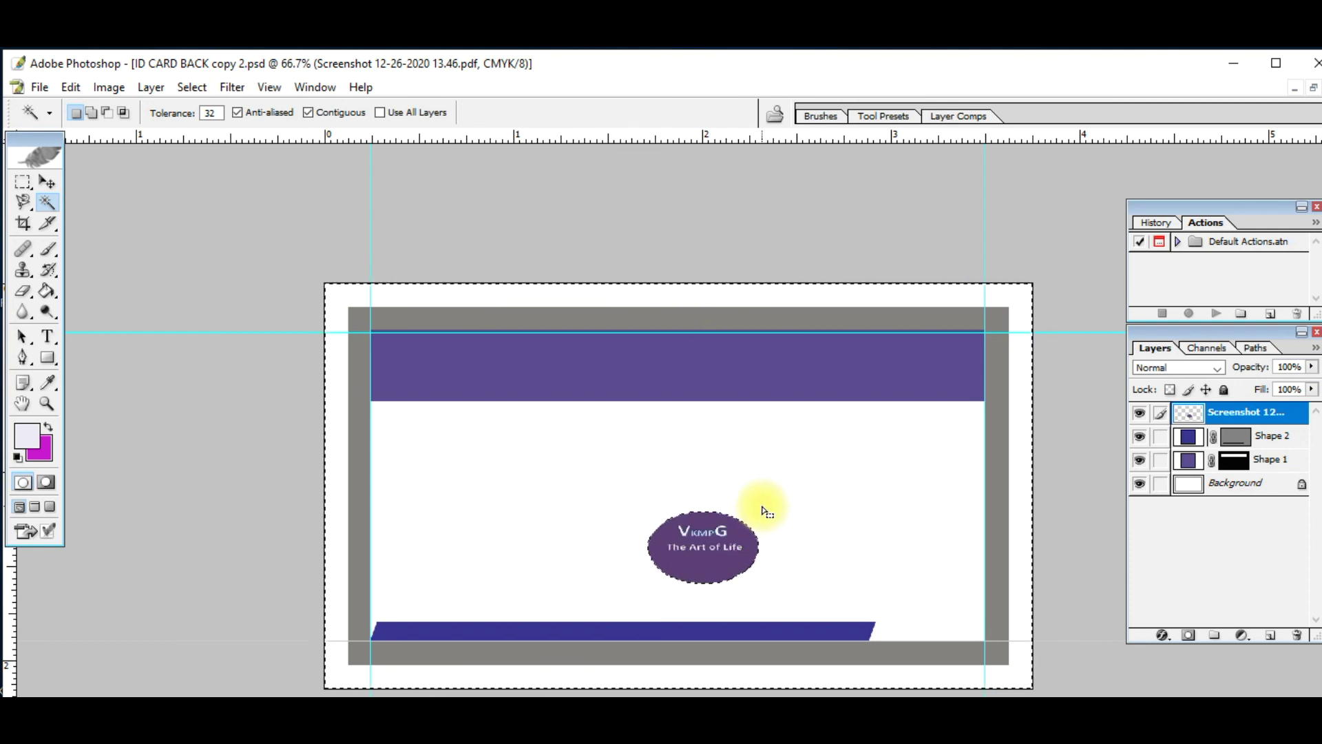
{"action": "key", "text": "ctrl+d"}
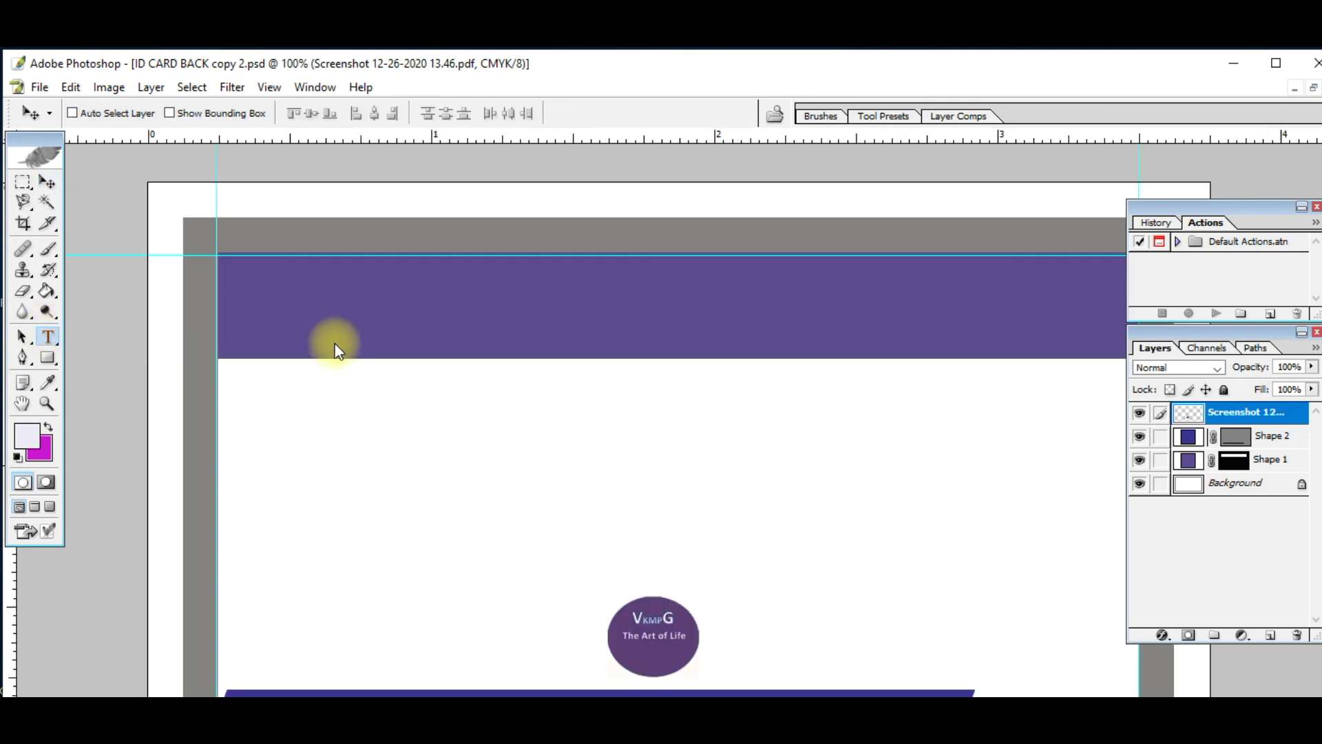
Step: Paste the ADDRESS and BLOOD GROUP details into a paragraph box, shrink it, and nudge it into place
{"action": "key", "text": "t"}
{"action": "left_click_drag", "start_coordinate": [241, 376], "coordinate": [607, 626]}
{"action": "type", "text": "ADDRESS\t:\tAVANI \t\tPB NO 206 \t\tERNAKULAM NORTH BLOOD GROUP\t:\tA+"}
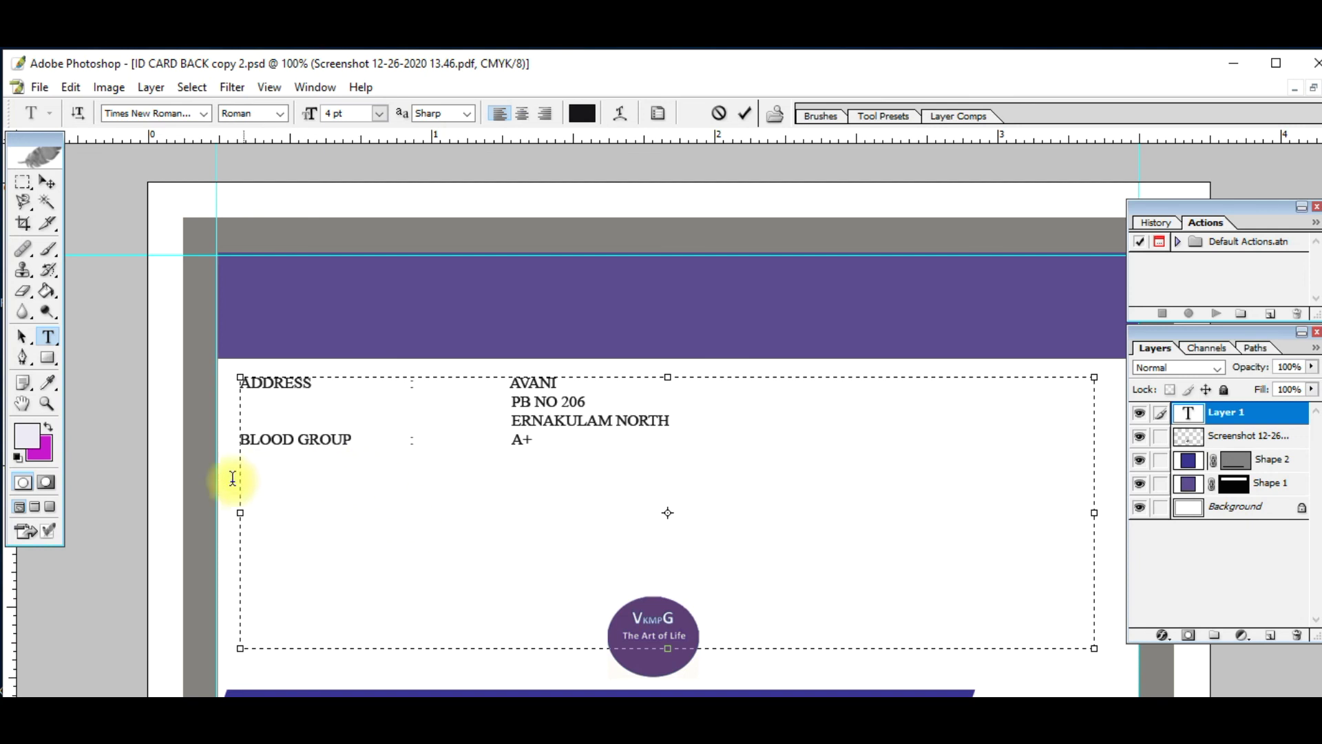
{"action": "key", "text": "ctrl+Return"}
{"action": "key", "text": "m"}
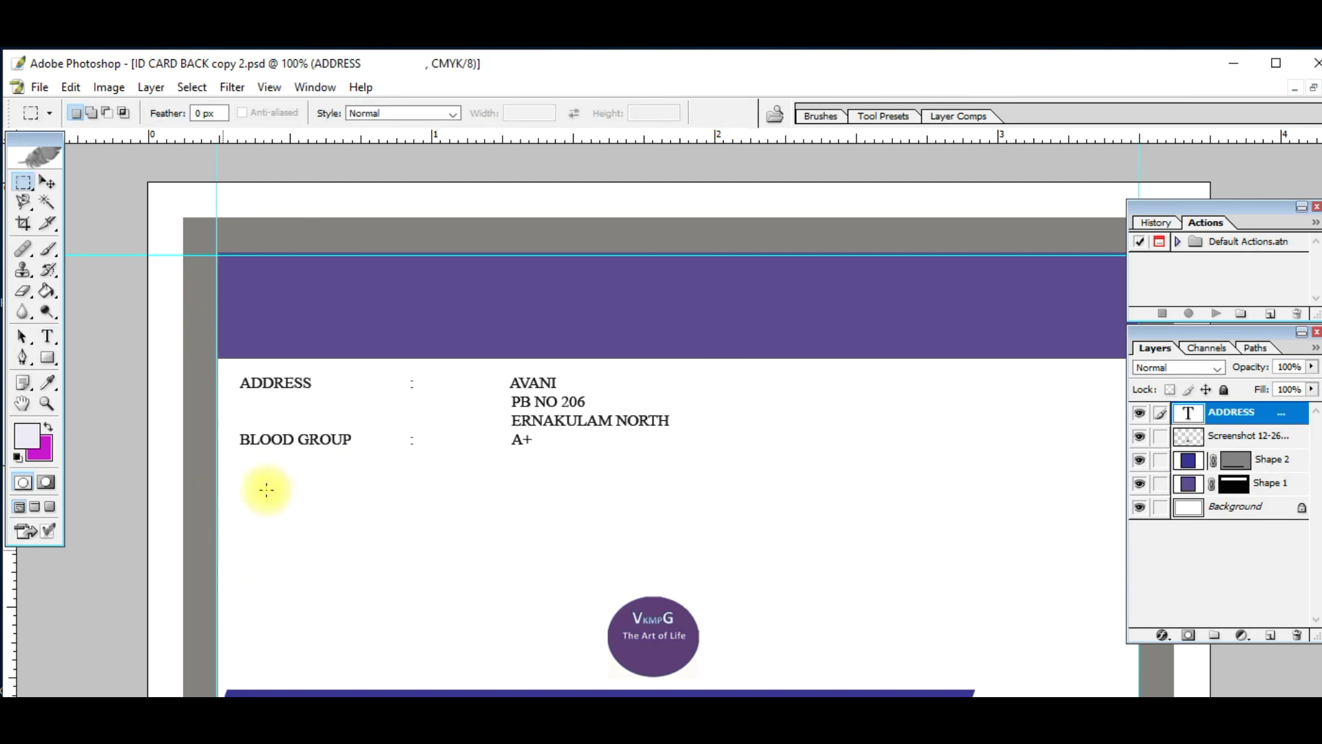
{"action": "left_click", "coordinate": [47, 182]}
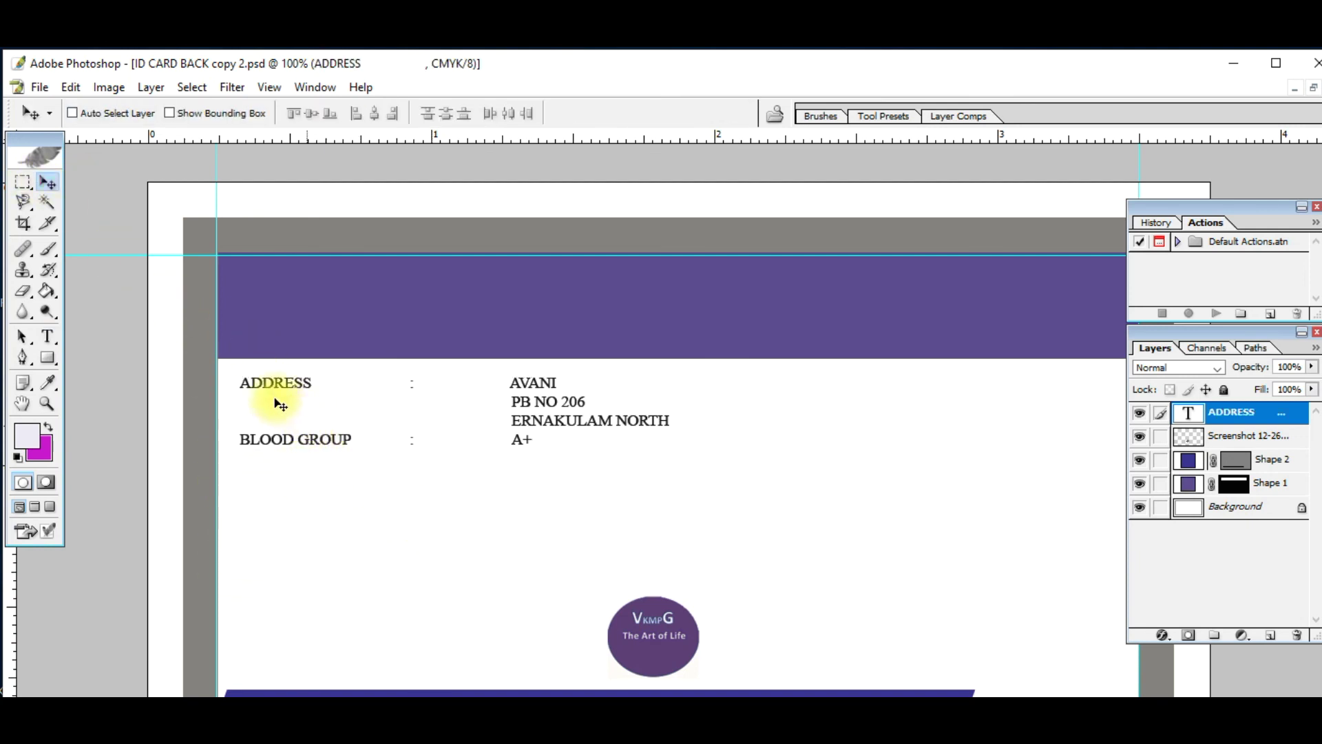
{"action": "left_click_drag", "start_coordinate": [261, 389], "coordinate": [307, 436]}
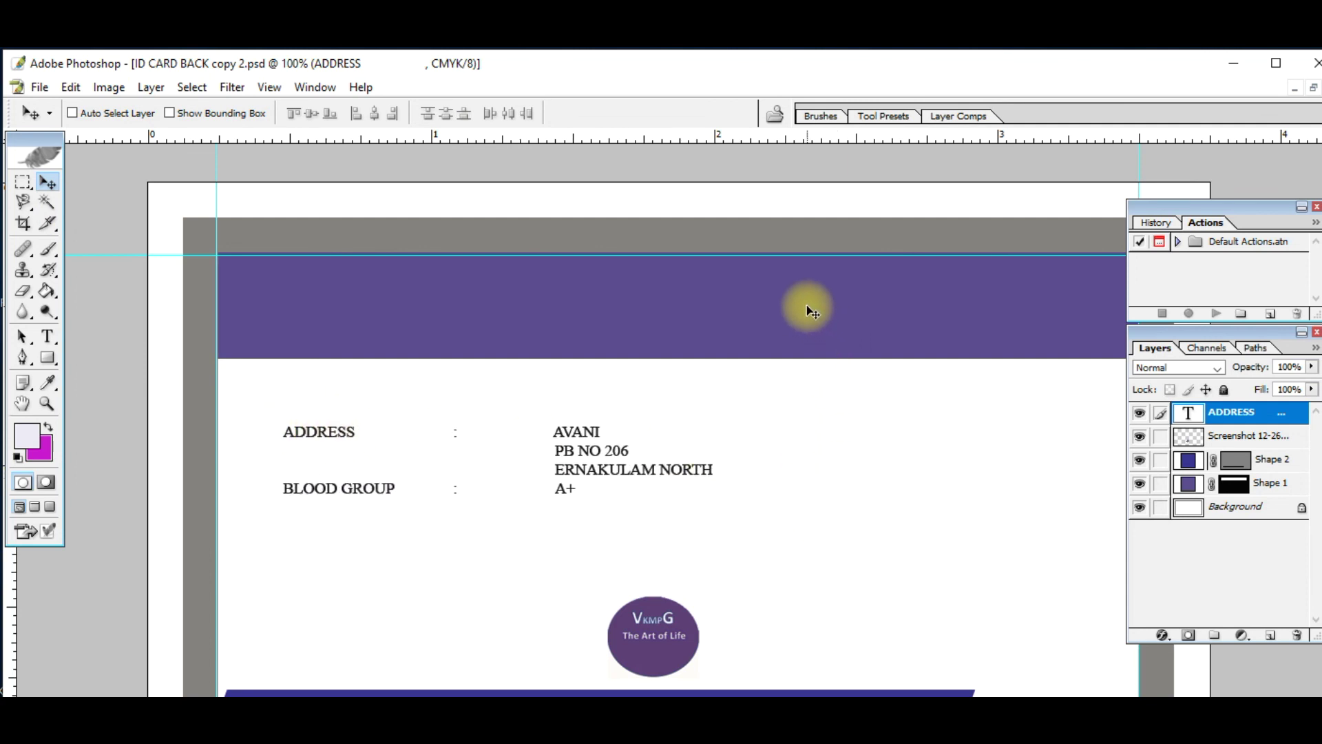
Step: Save As Photoshop PDF named ID CARD BACK.pdf, accepting the PDF options
{"action": "left_click", "coordinate": [38, 87]}
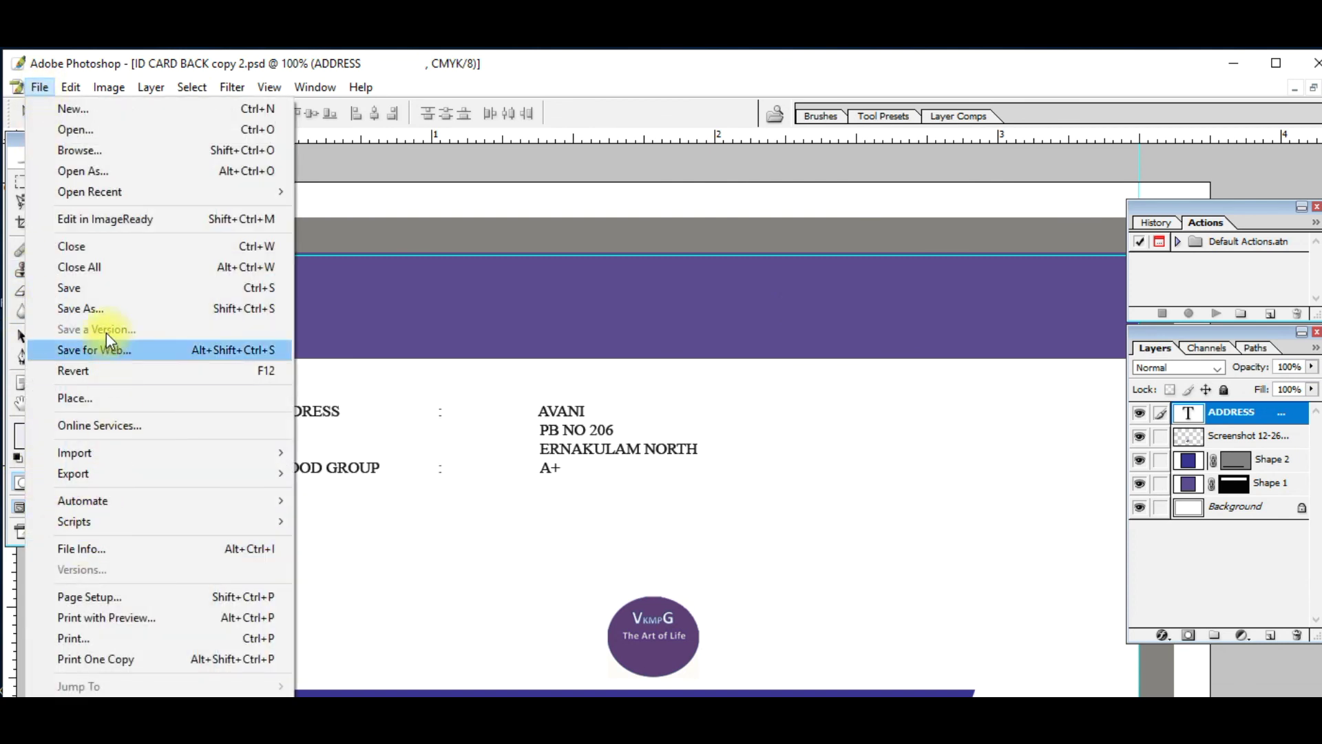
{"action": "left_click", "coordinate": [105, 307]}
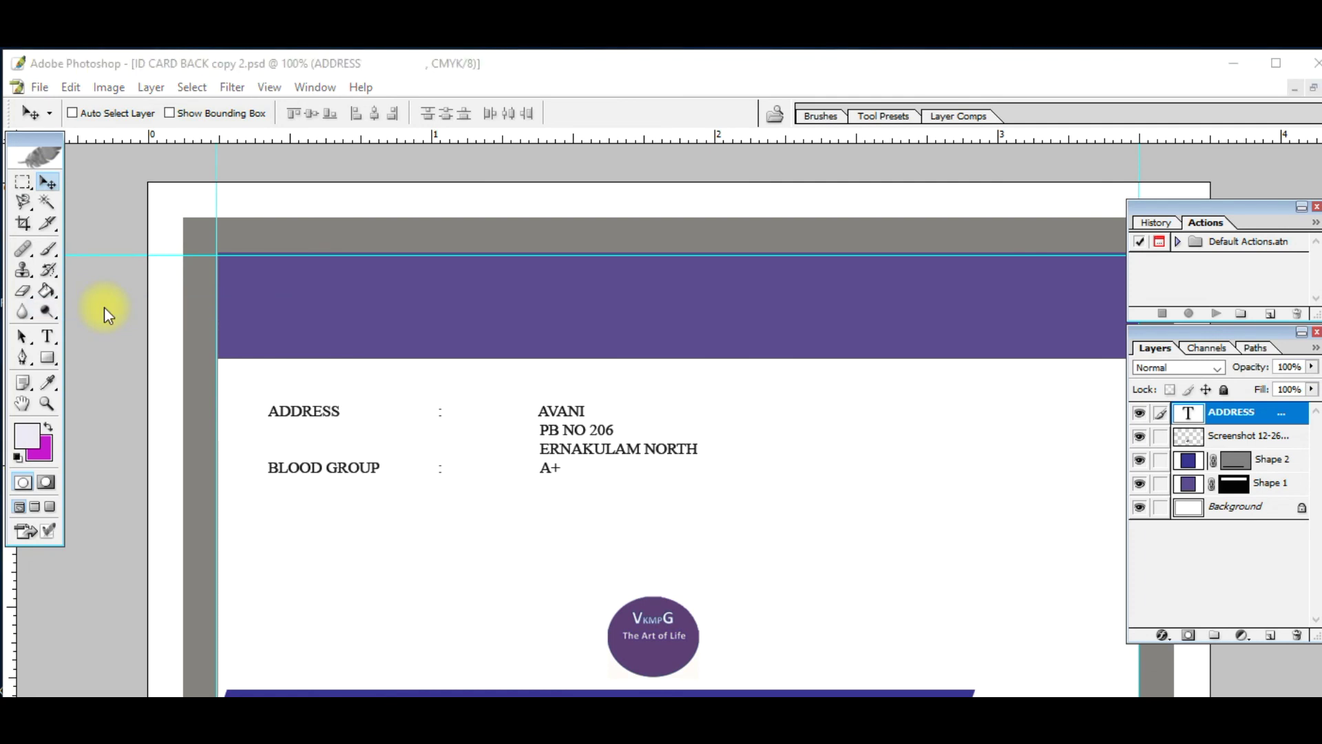
{"action": "left_click", "coordinate": [652, 584]}
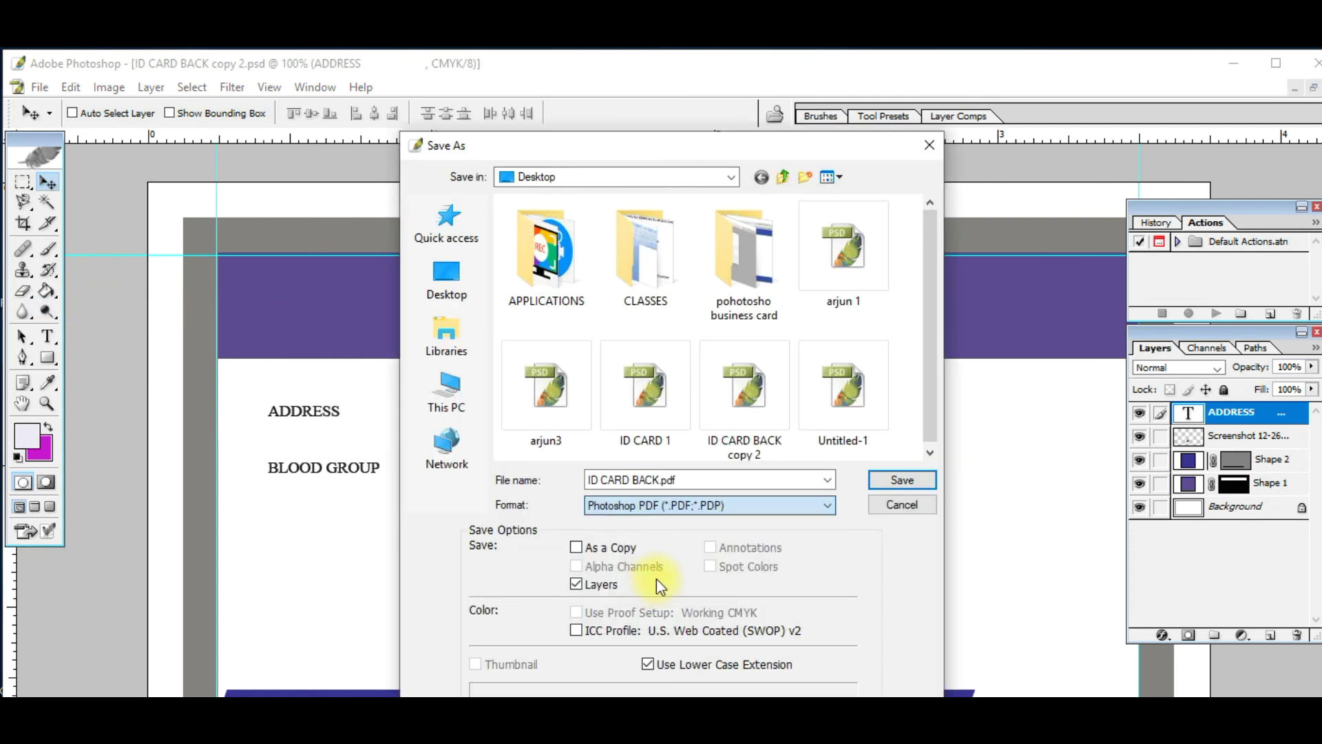
{"action": "left_click", "coordinate": [903, 479]}
{"action": "left_click", "coordinate": [798, 268]}
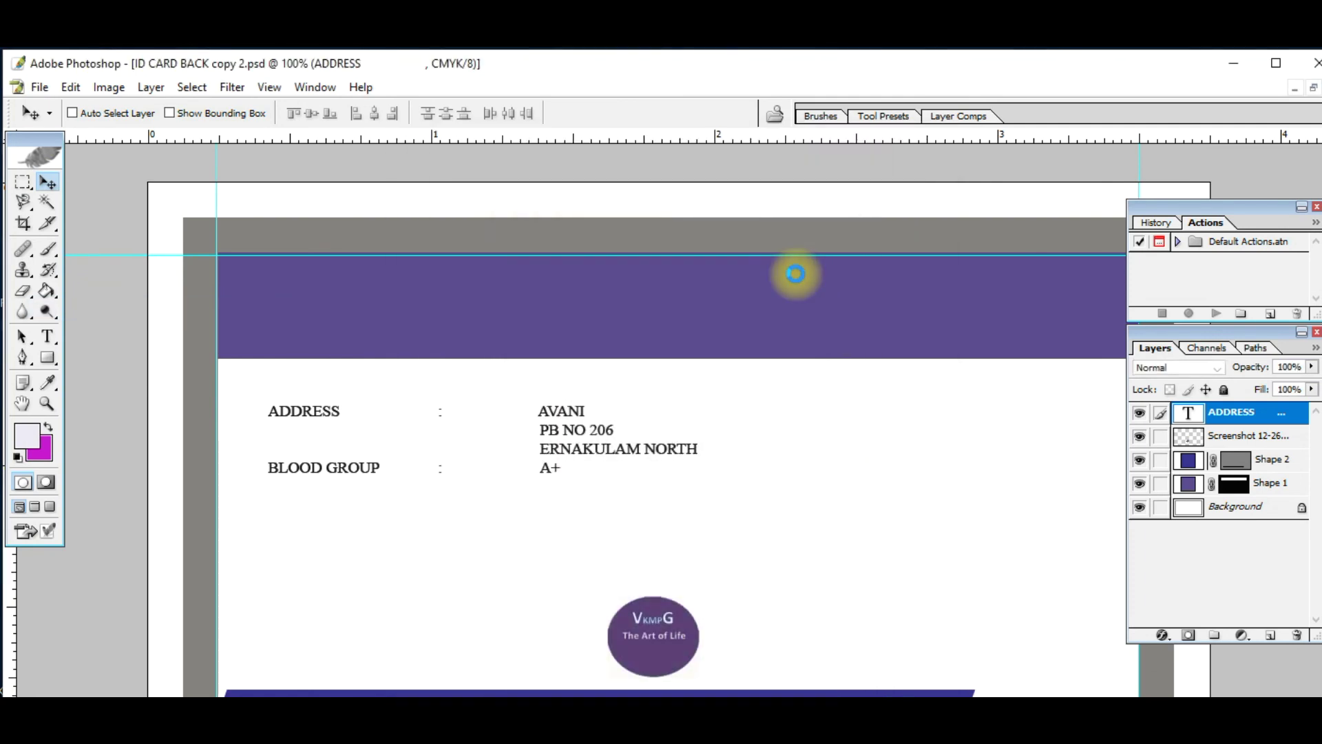